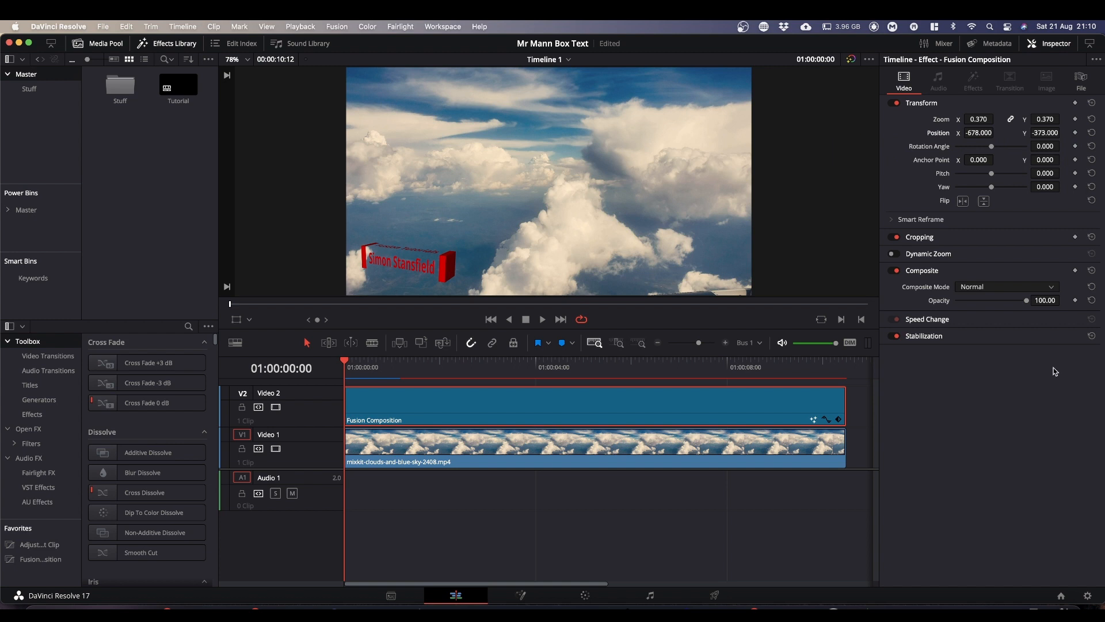
- Play back the finished red box-text title over the clouds clip
{"action": "key", "text": "space"}
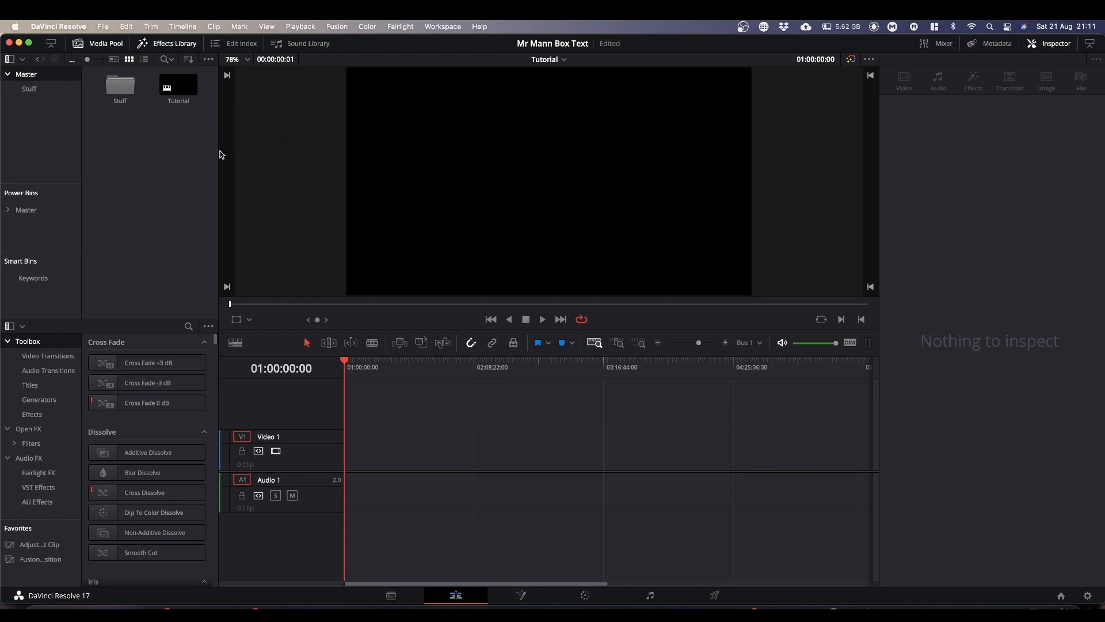
- Add a Fusion Composition effect at the start of the Video 1 track in the Tutorial timeline
{"action": "left_click", "coordinate": [182, 46]}
{"action": "left_click", "coordinate": [181, 46]}
{"action": "left_click", "coordinate": [33, 414]}
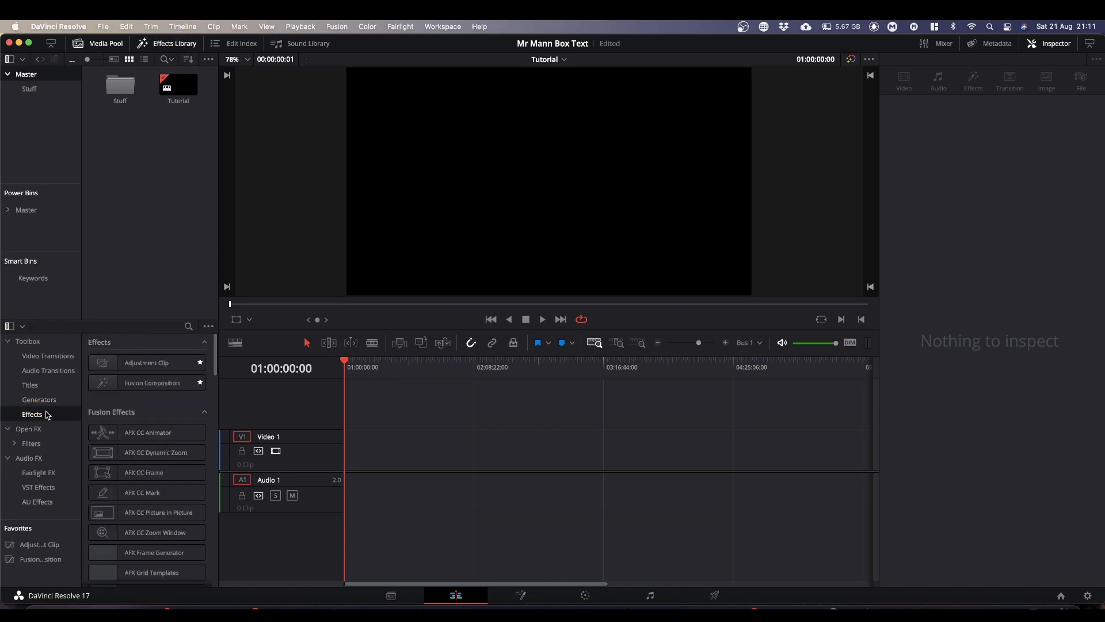
{"action": "left_click", "coordinate": [148, 385]}
{"action": "left_click_drag", "start_coordinate": [37, 561], "coordinate": [354, 473]}
- Set the Fusion Composition clip's duration to 15 seconds
{"action": "right_click", "coordinate": [493, 449]}
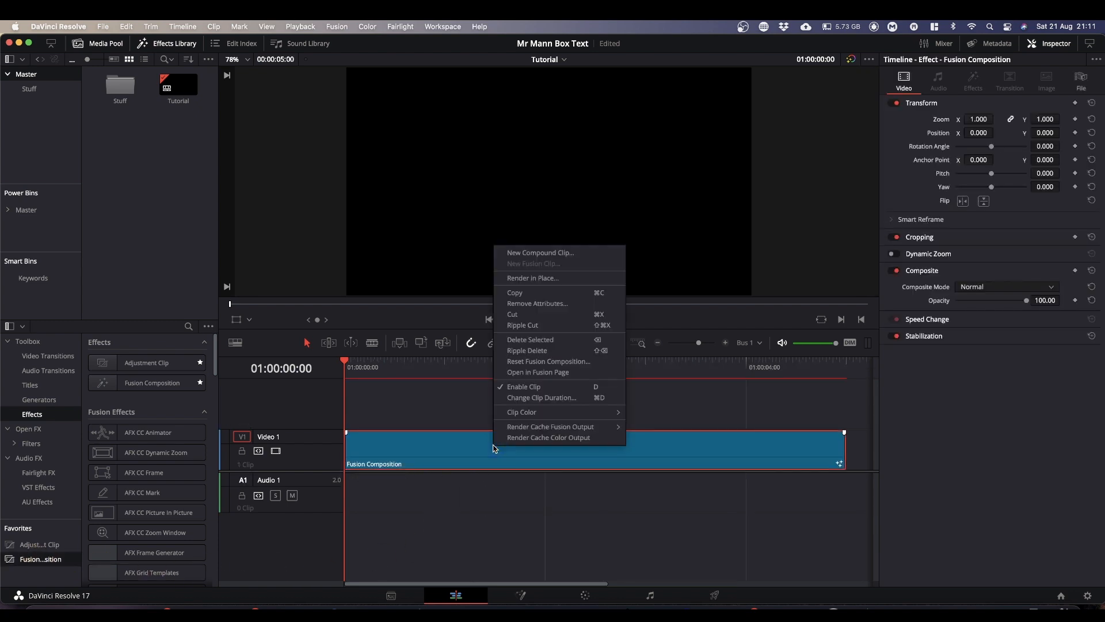
{"action": "left_click", "coordinate": [565, 398]}
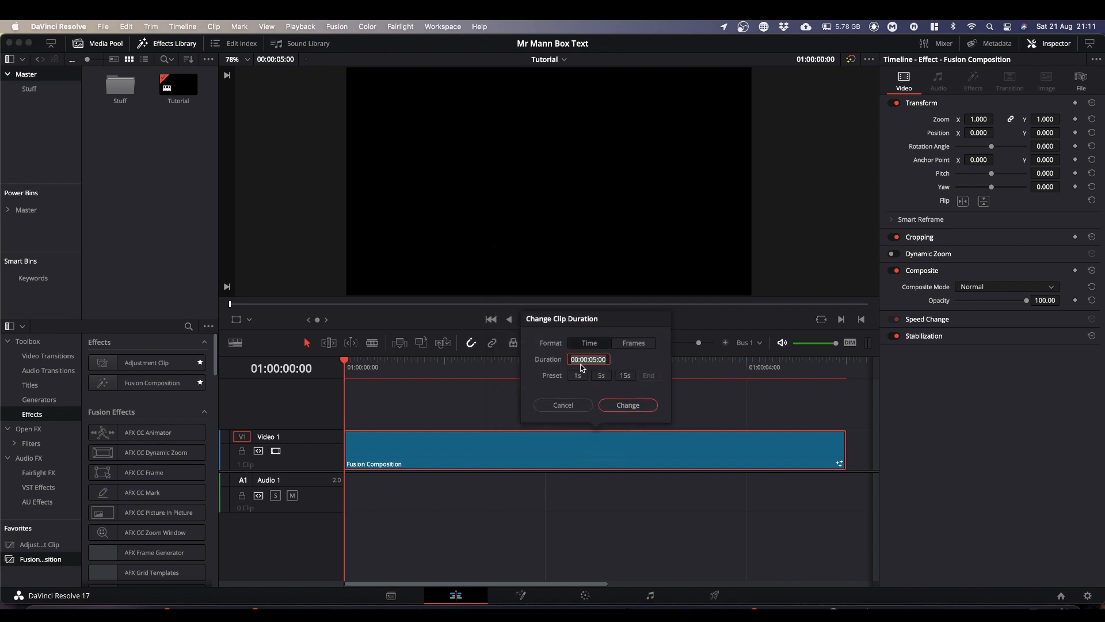
{"action": "left_click", "coordinate": [624, 377]}
{"action": "left_click", "coordinate": [627, 406]}
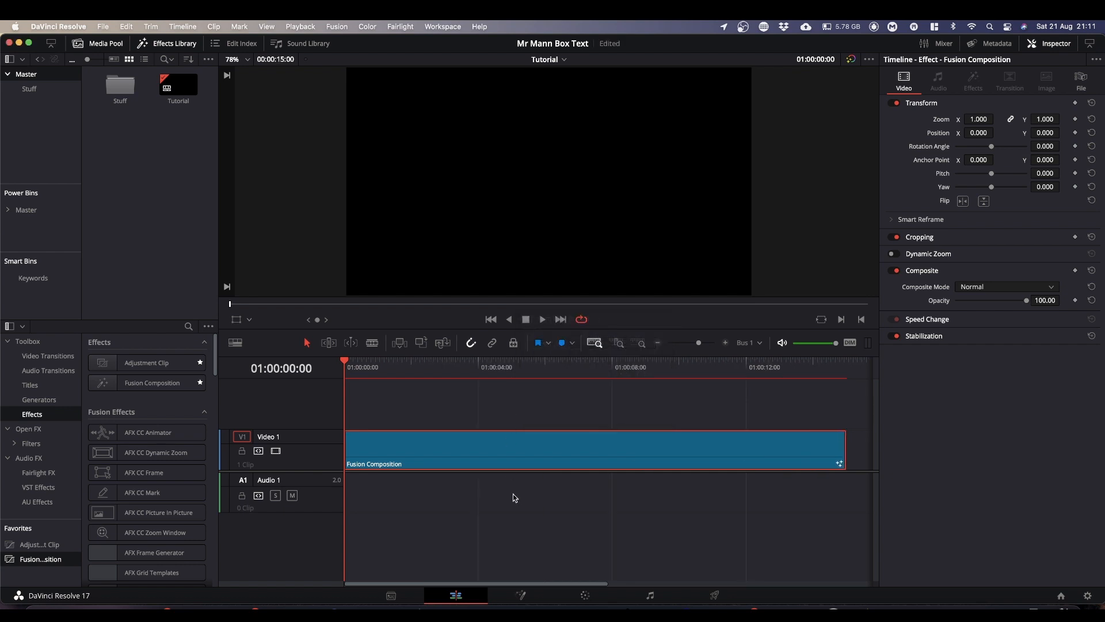
- Open the composition for Fusion editing, hide the effects library, widen the node area and move MediaOut1 to its far right
{"action": "left_click", "coordinate": [523, 596]}
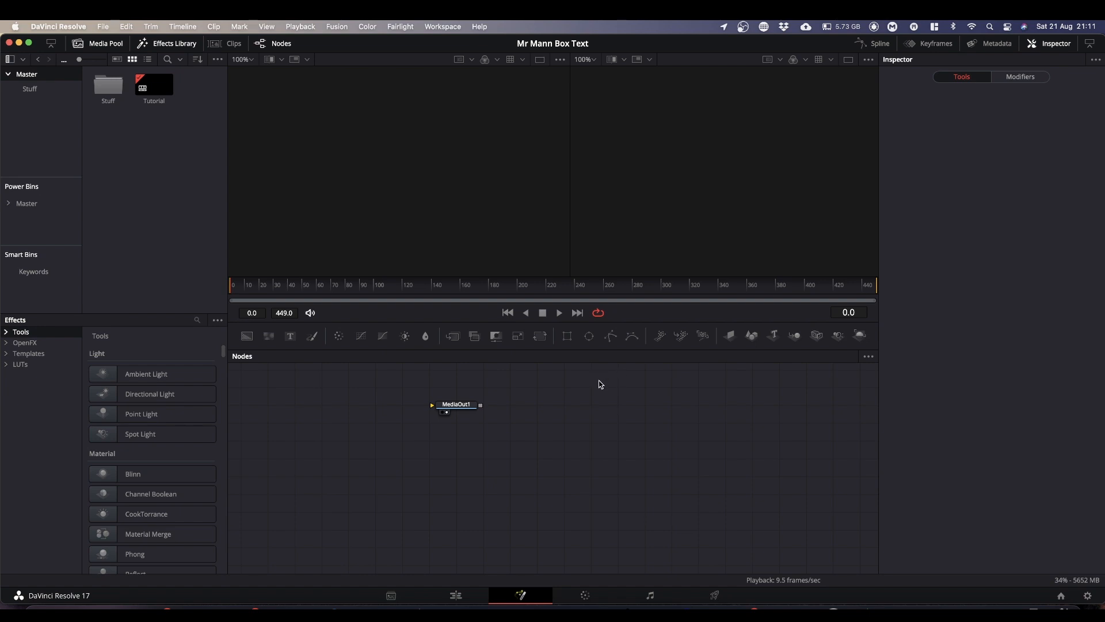
{"action": "left_click_drag", "start_coordinate": [460, 407], "coordinate": [756, 497]}
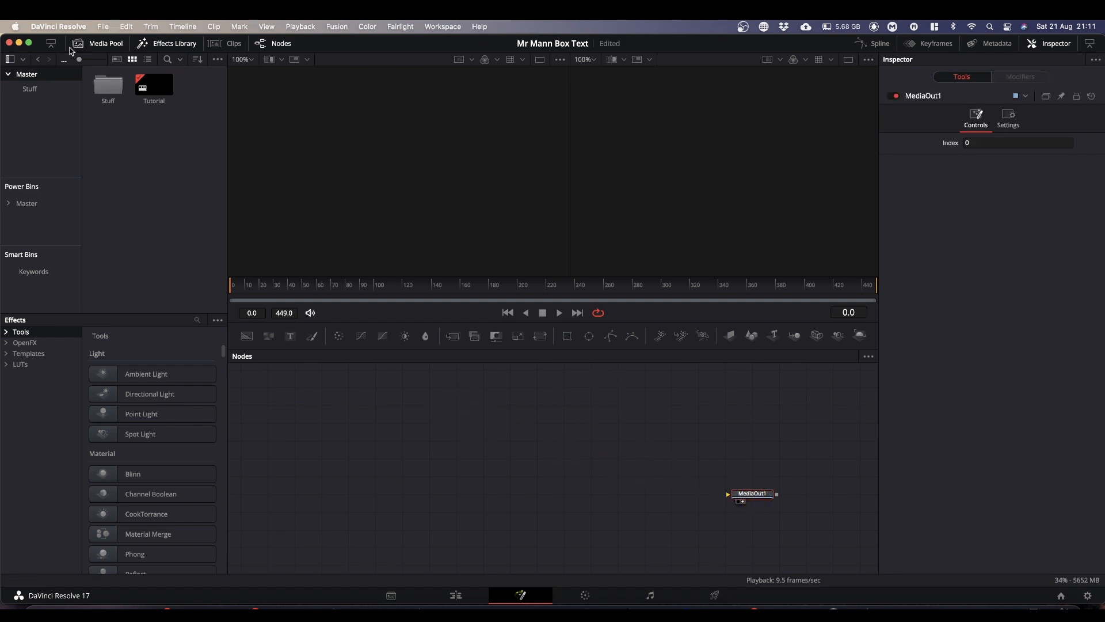
{"action": "left_click", "coordinate": [168, 44]}
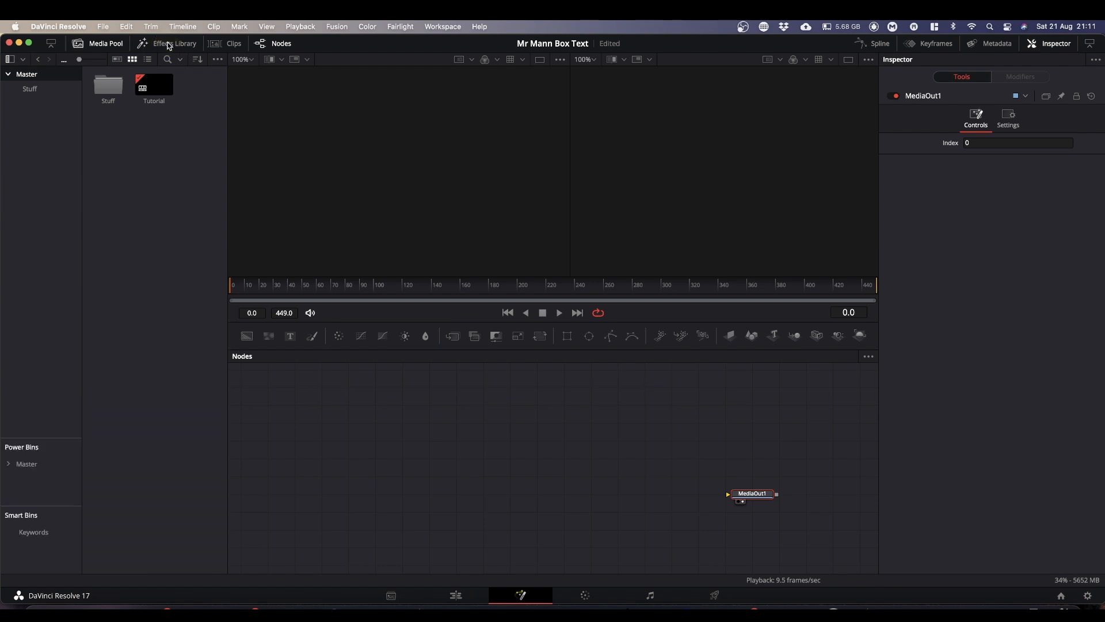
{"action": "left_click", "coordinate": [50, 45]}
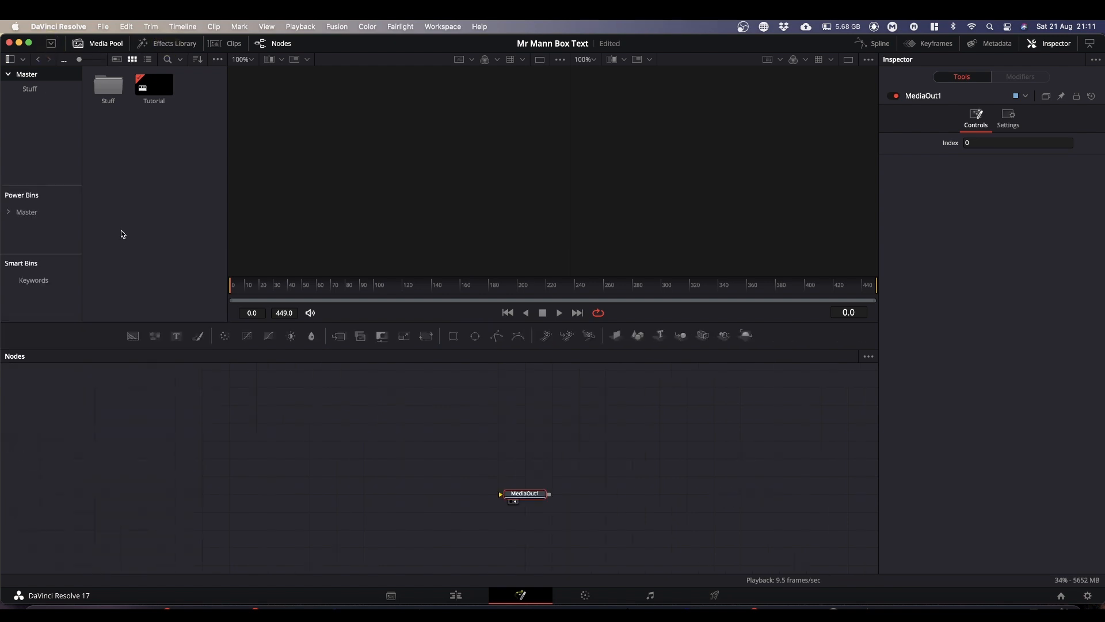
{"action": "left_click_drag", "start_coordinate": [521, 493], "coordinate": [738, 458]}
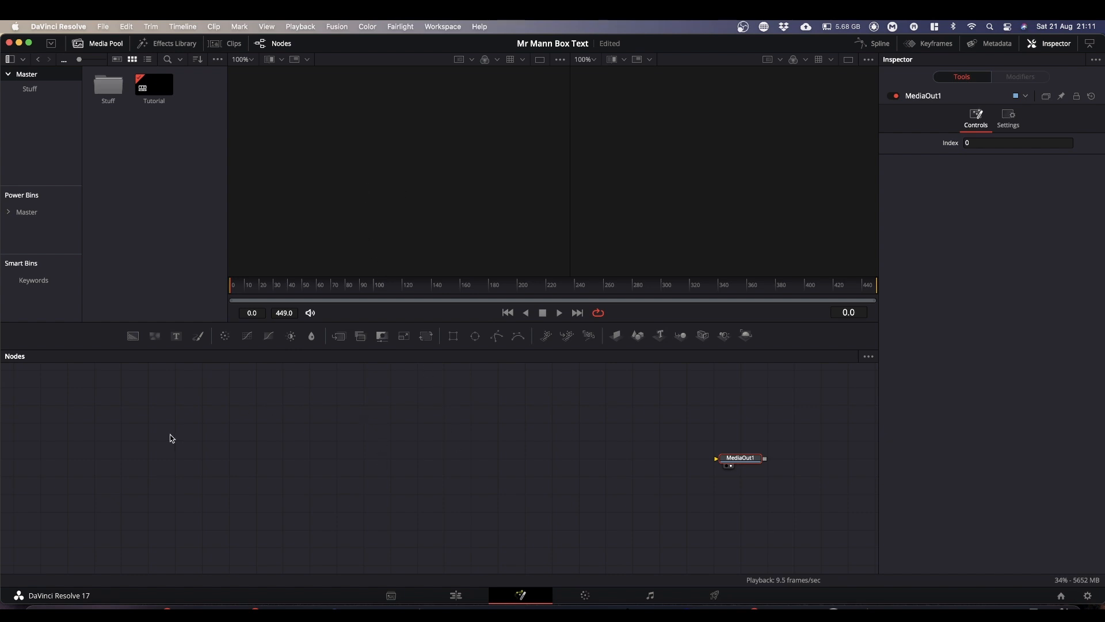
- Add a Background node well to the left of MediaOut1 and make its solid color pure red
{"action": "left_click_drag", "start_coordinate": [132, 338], "coordinate": [212, 448]}
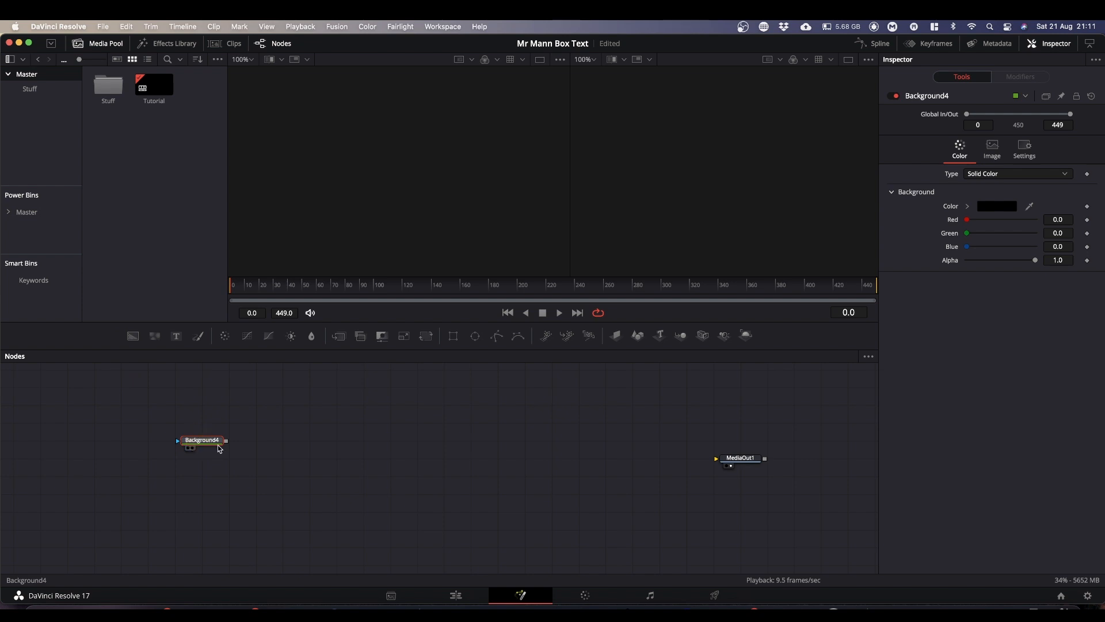
{"action": "left_click", "coordinate": [968, 206]}
{"action": "left_click", "coordinate": [968, 206]}
{"action": "left_click_drag", "start_coordinate": [966, 221], "coordinate": [1076, 222]}
- Turn off the background's Auto Resolution, set its height to 1080/4 (270), and display the node in the first viewer
{"action": "left_click", "coordinate": [998, 151]}
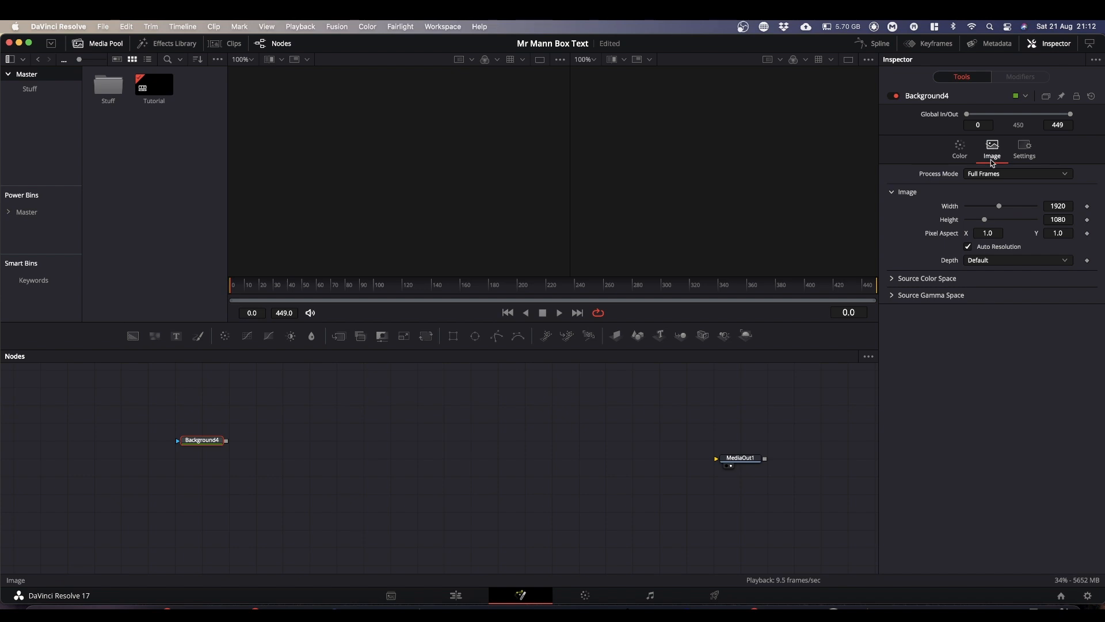
{"action": "left_click", "coordinate": [969, 248]}
{"action": "left_click", "coordinate": [1068, 219]}
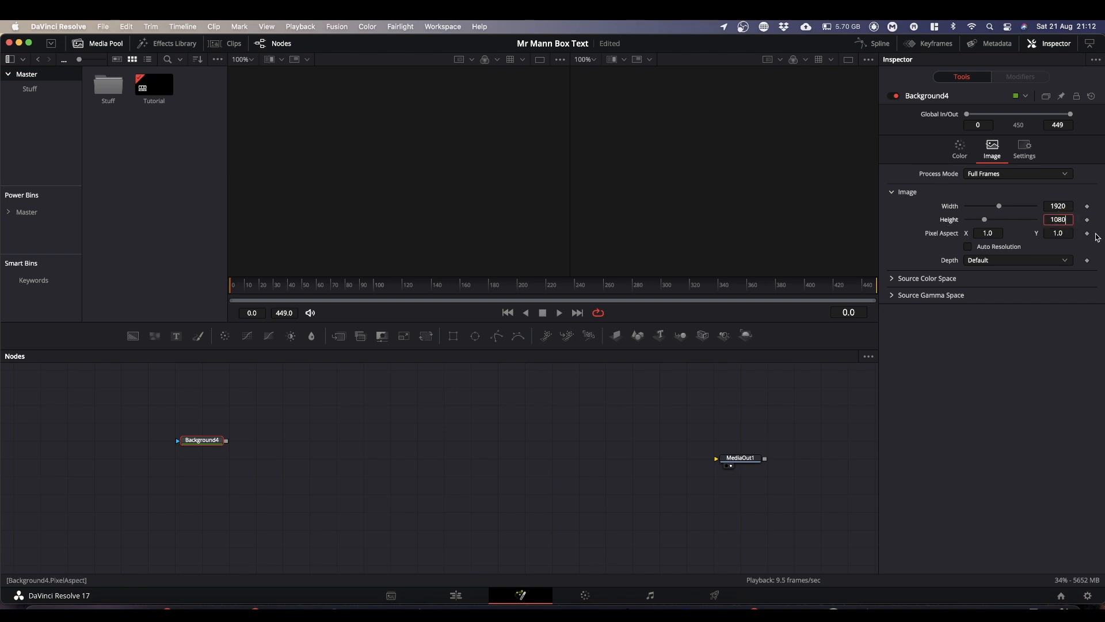
{"action": "type", "text": "/4"}
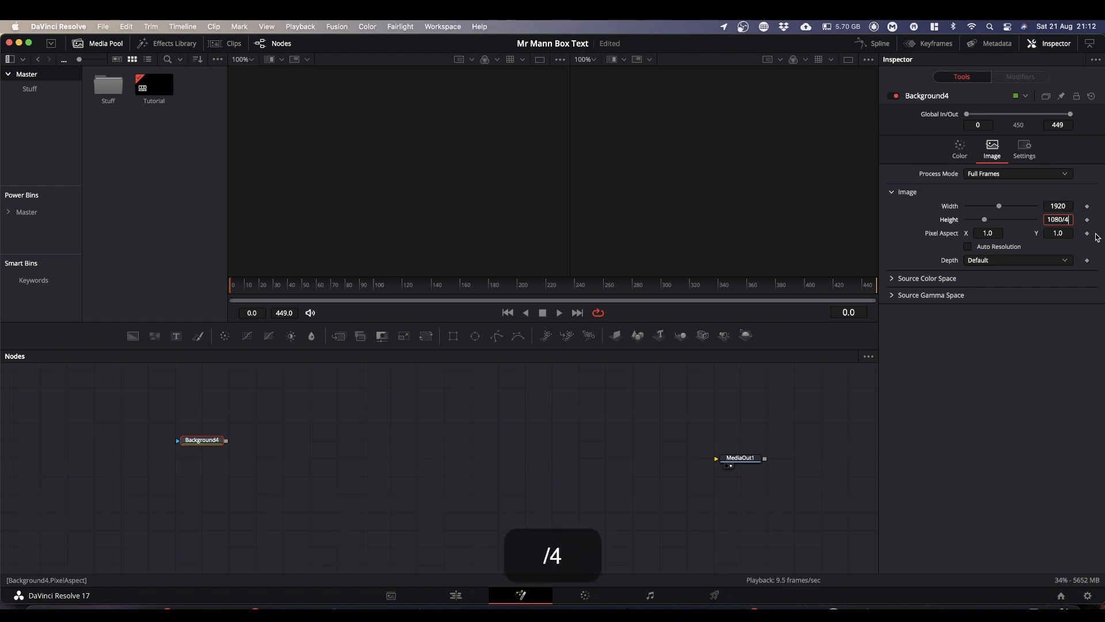
{"action": "key", "text": "Return"}
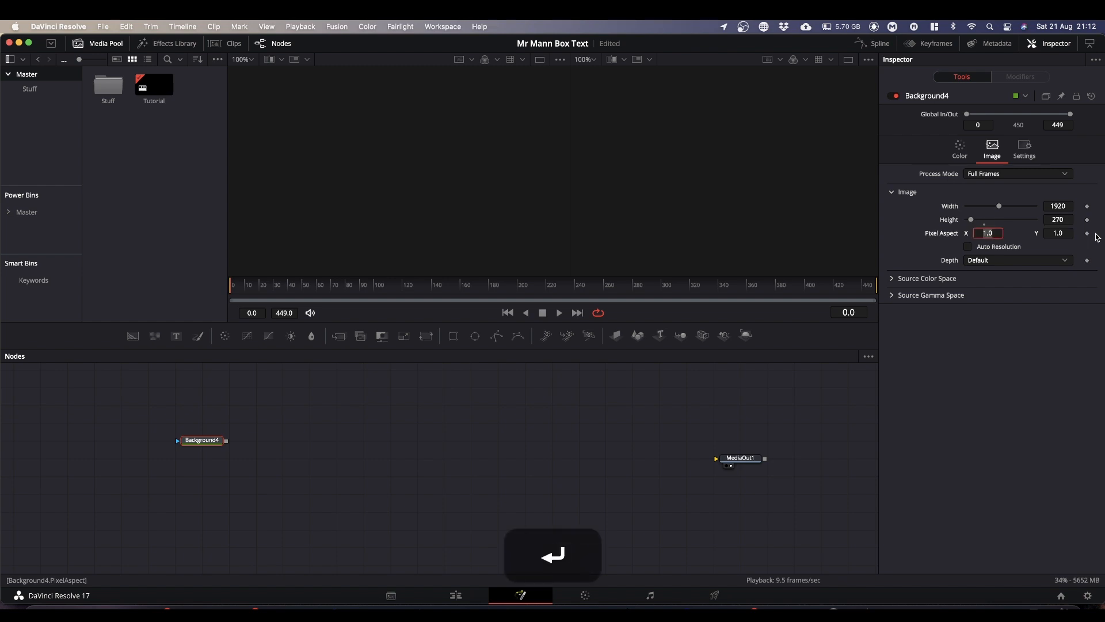
{"action": "left_click", "coordinate": [214, 441]}
{"action": "left_click_drag", "start_coordinate": [214, 441], "coordinate": [337, 254]}
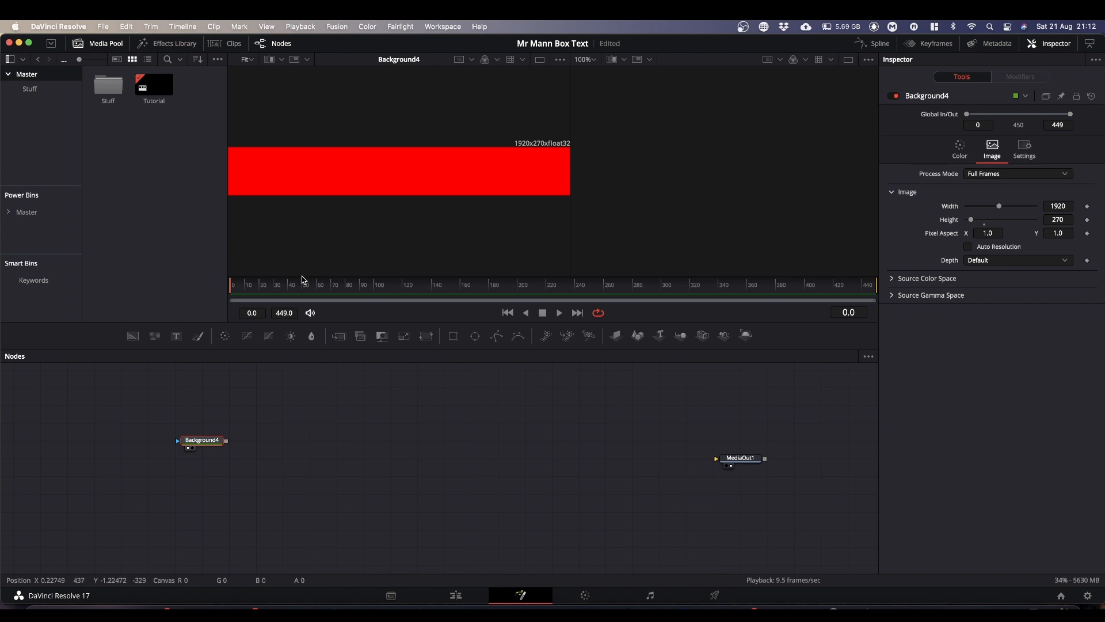
- Mask the background with an inverted rectangle about 0.86 wide and 1.2 high, leaving red bars at both ends
{"action": "left_click_drag", "start_coordinate": [453, 335], "coordinate": [203, 441]}
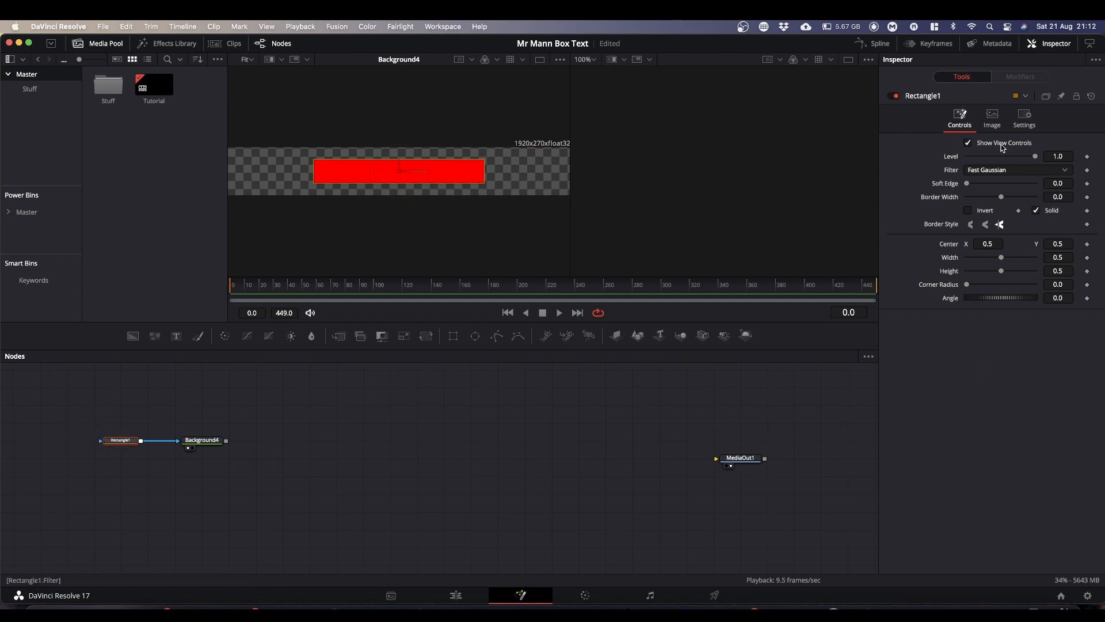
{"action": "left_click", "coordinate": [968, 211]}
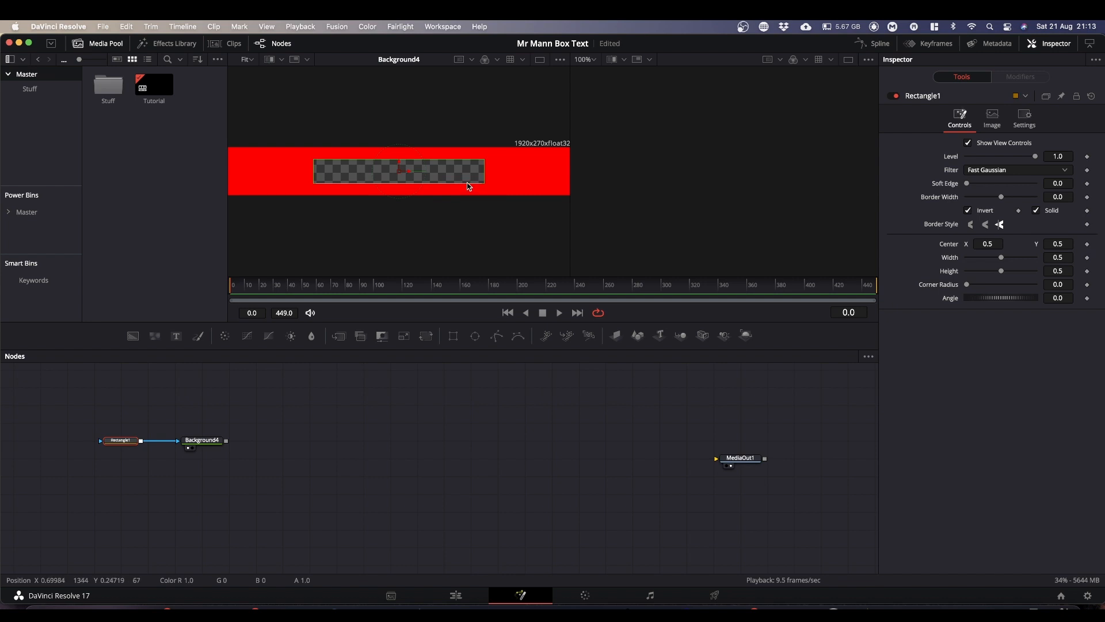
{"action": "left_click_drag", "start_coordinate": [469, 186], "coordinate": [547, 179]}
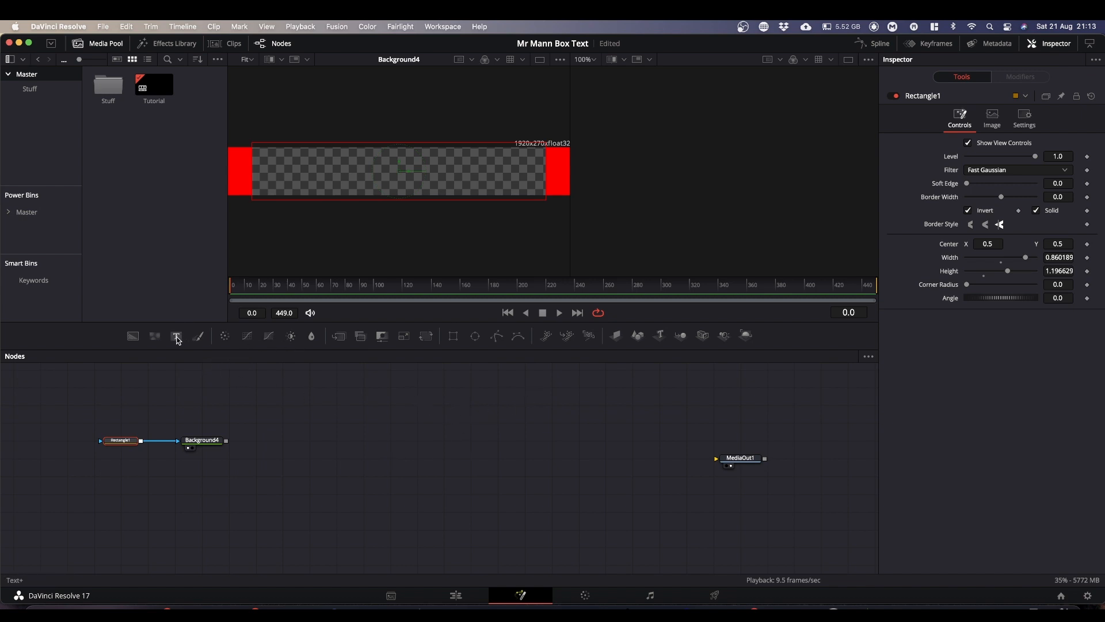
- Merge a Text+ node over the background, enter the person's full name, and enlarge the text to a size of about 0.16
{"action": "left_click_drag", "start_coordinate": [177, 340], "coordinate": [420, 124]}
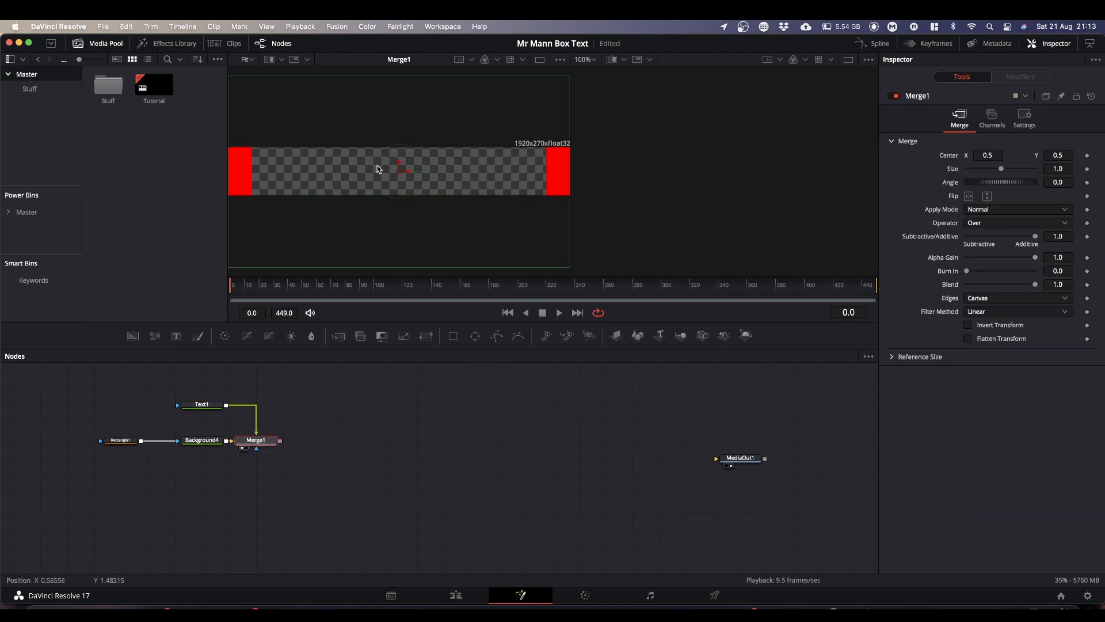
{"action": "left_click", "coordinate": [209, 408]}
{"action": "left_click", "coordinate": [938, 225]}
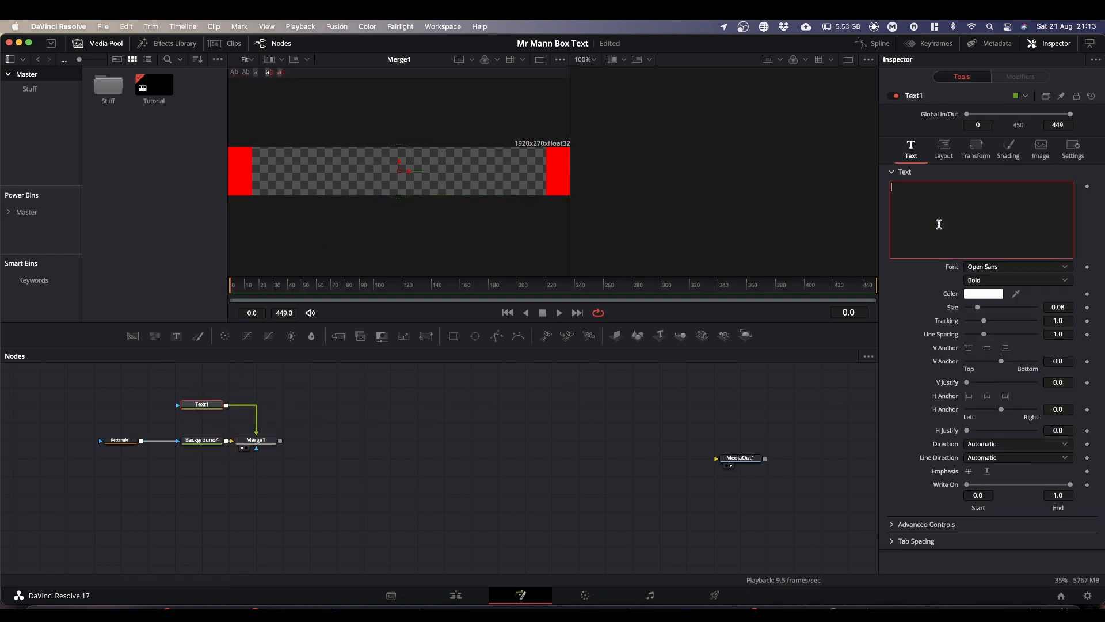
{"action": "type", "text": "Si"}
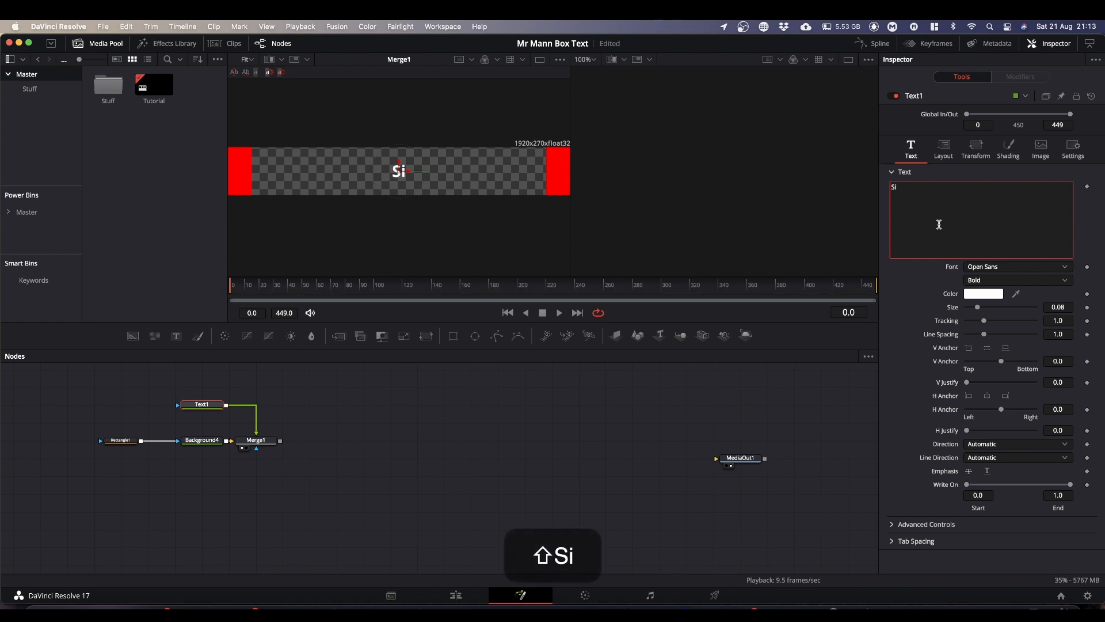
{"action": "type", "text": "mon Stansfield"}
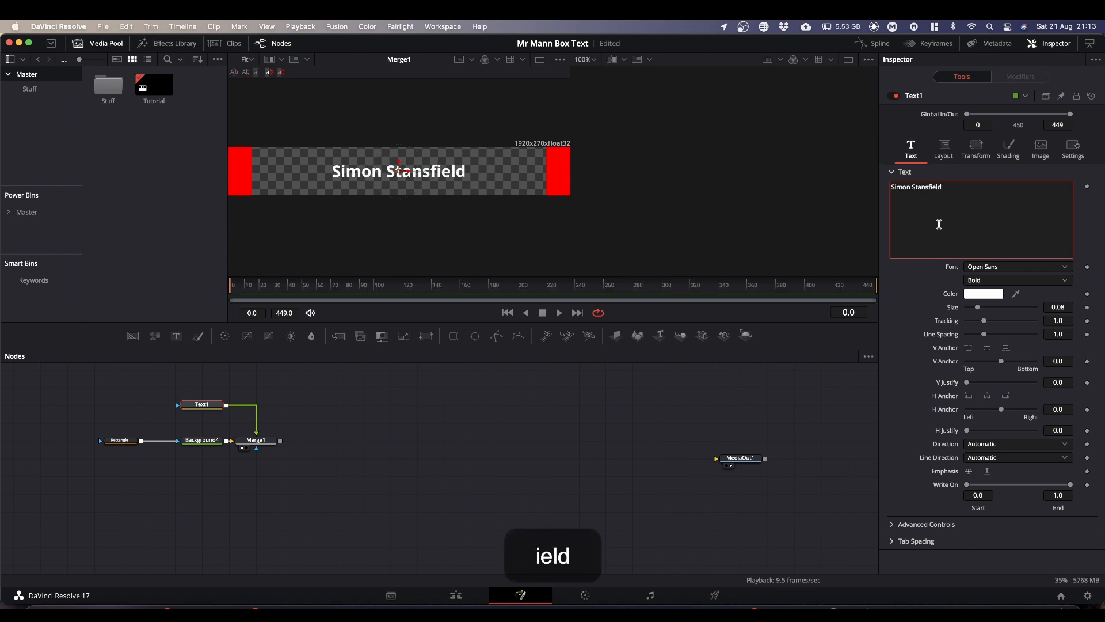
{"action": "left_click_drag", "start_coordinate": [978, 307], "coordinate": [990, 314]}
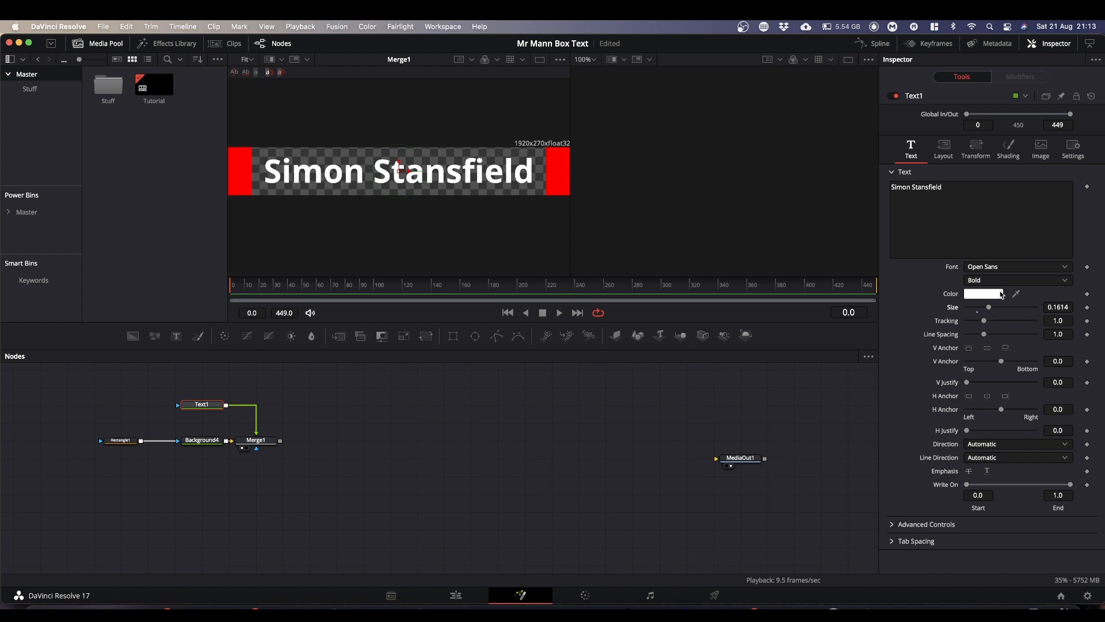
- Set the name text's color to the Red swatch of the Apple palette
{"action": "left_click", "coordinate": [978, 294]}
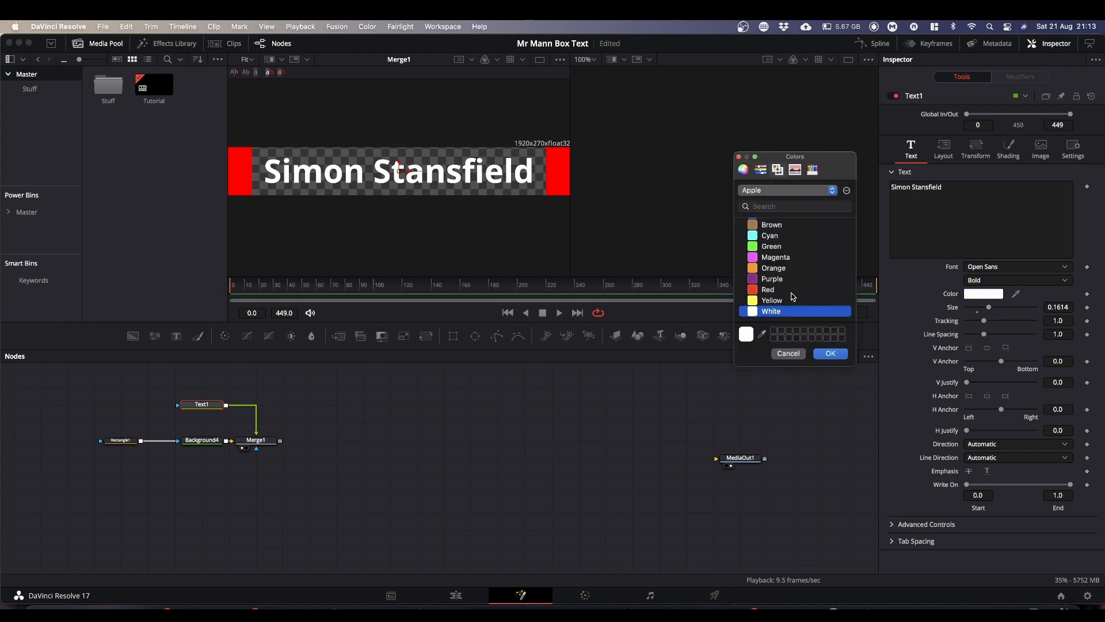
{"action": "left_click", "coordinate": [759, 289]}
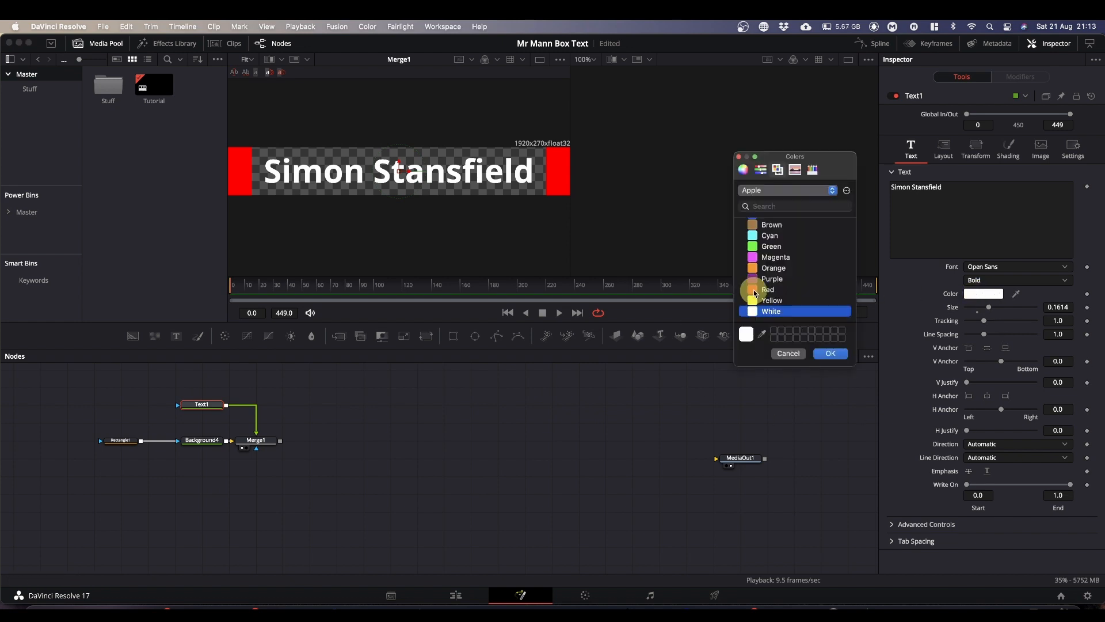
{"action": "left_click", "coordinate": [830, 353]}
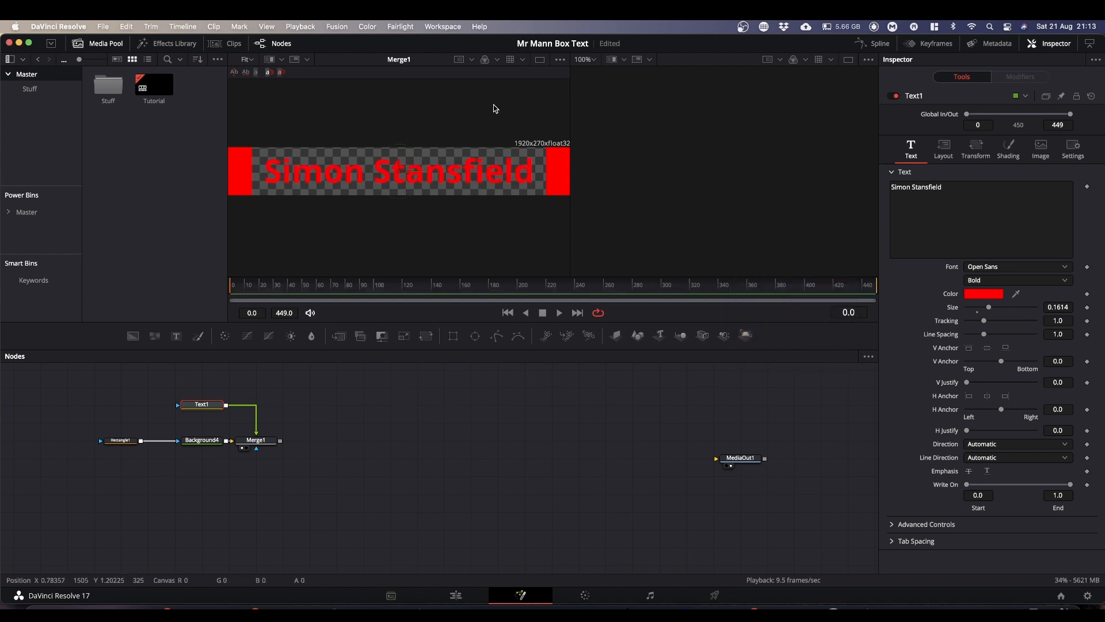
- Pull the text and rectangle nodes closer to the background, and paste three copies of the four-node group below the original
{"action": "left_click_drag", "start_coordinate": [200, 404], "coordinate": [202, 423]}
{"action": "left_click_drag", "start_coordinate": [125, 440], "coordinate": [151, 440]}
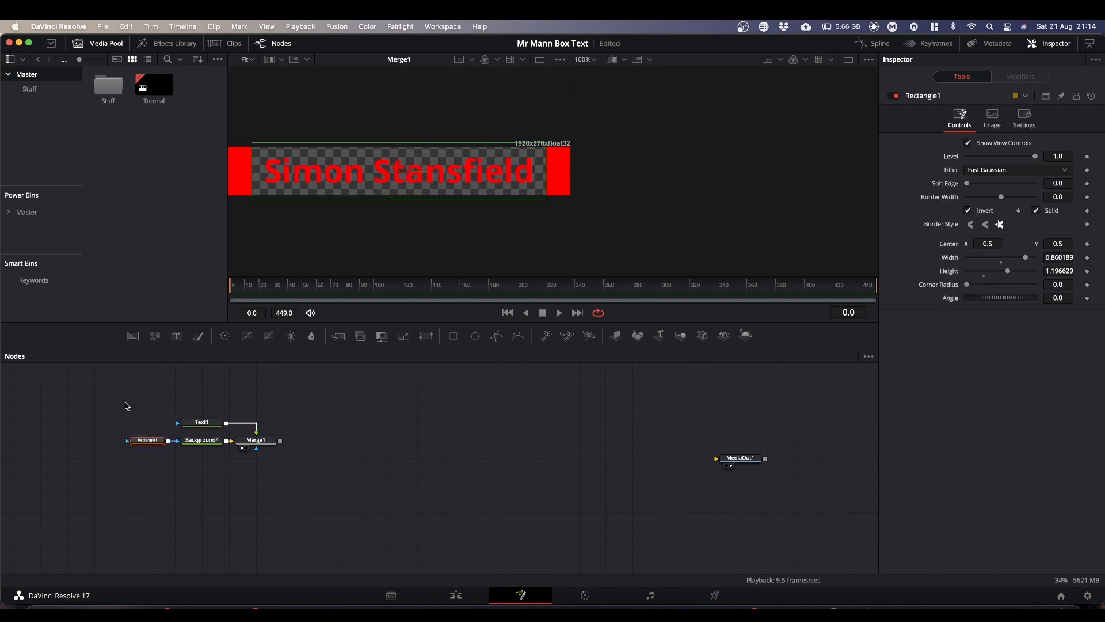
{"action": "left_click_drag", "start_coordinate": [116, 397], "coordinate": [305, 492]}
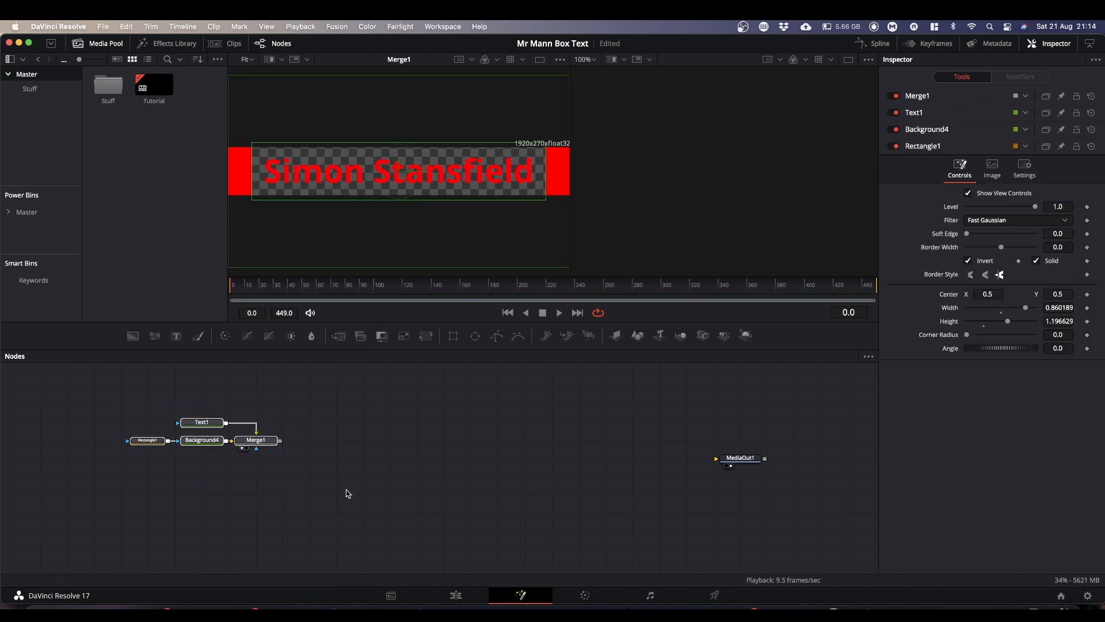
{"action": "key", "text": "super+c"}
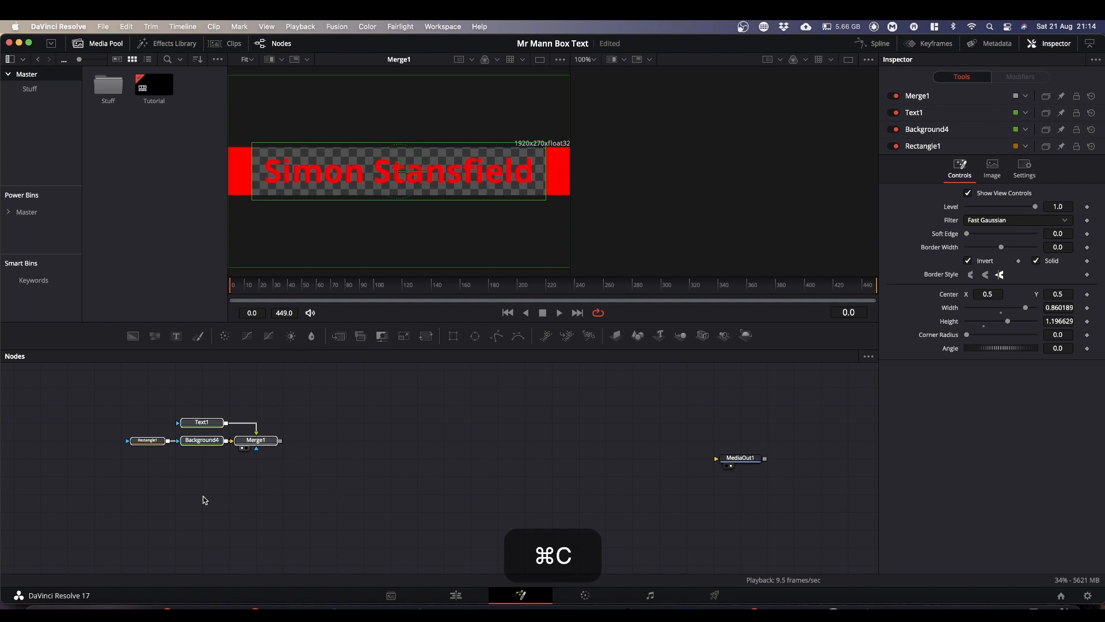
{"action": "left_click", "coordinate": [144, 488]}
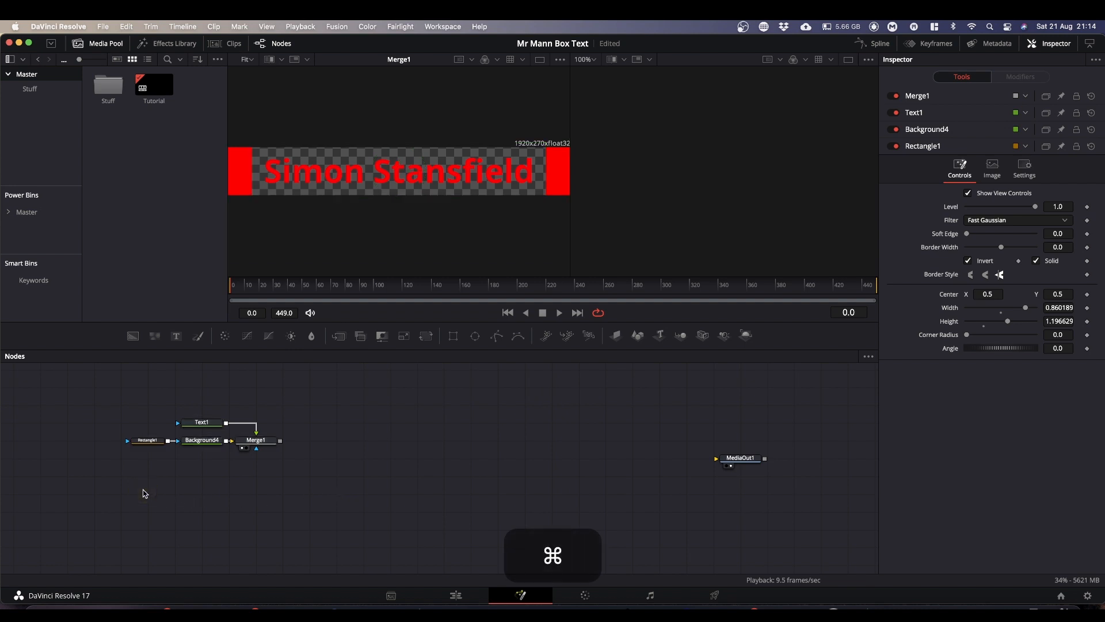
{"action": "key", "text": "super+v"}
{"action": "key", "text": "super+v"}
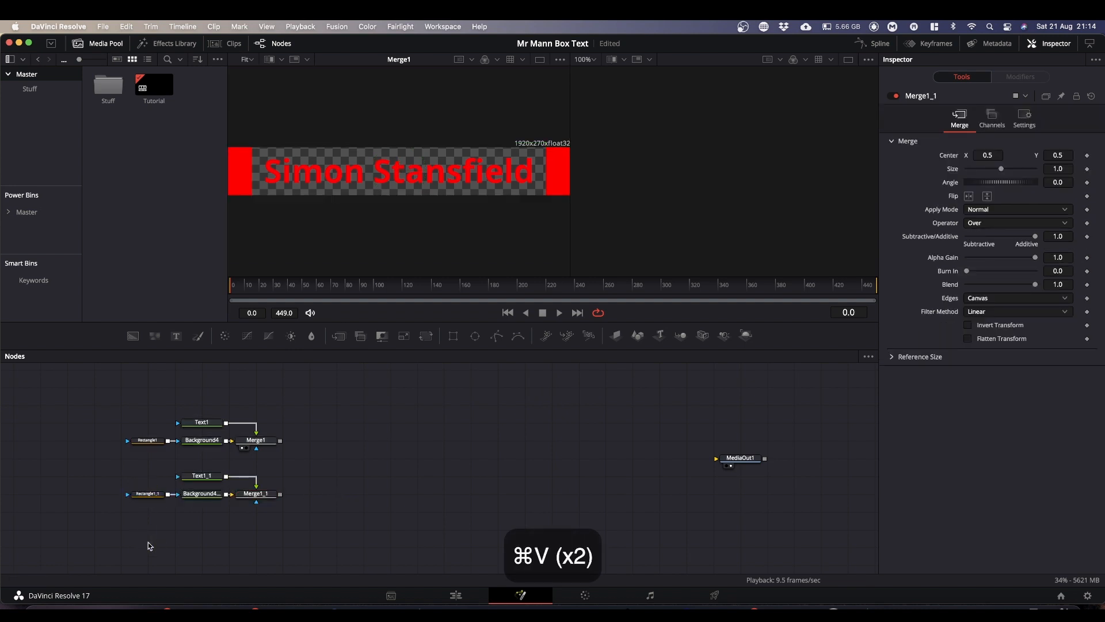
{"action": "left_click", "coordinate": [151, 541]}
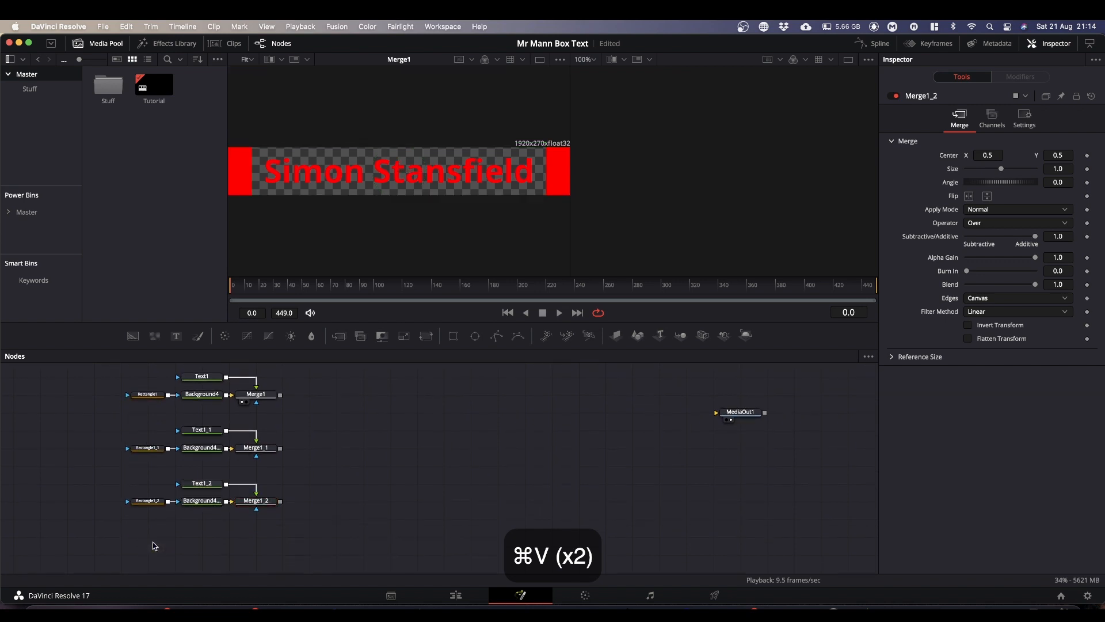
{"action": "key", "text": "super+v"}
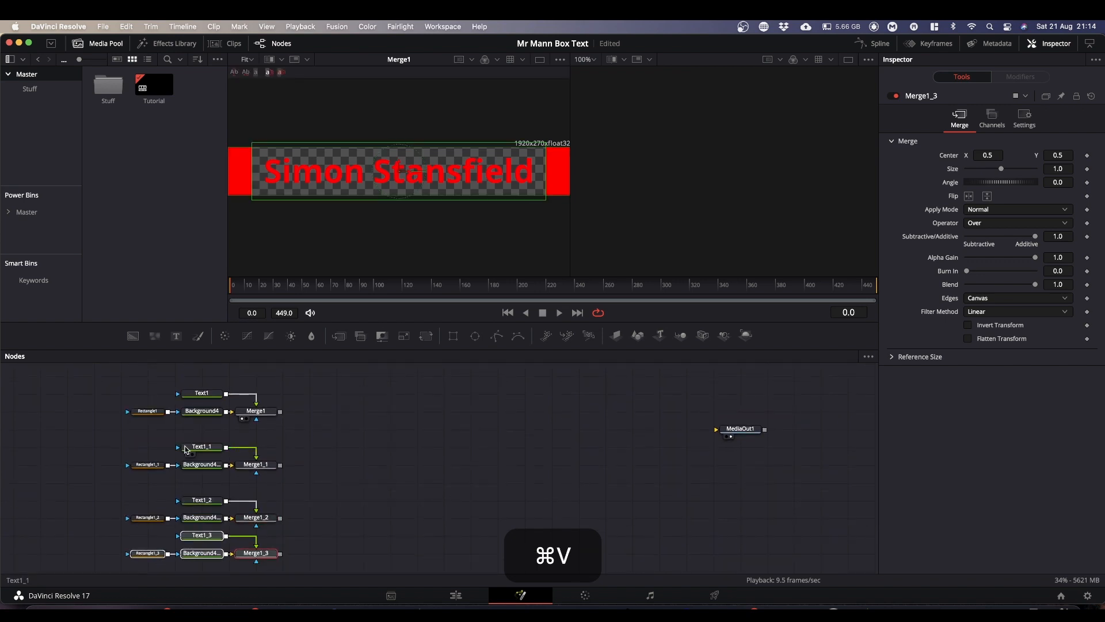
- Arrange the three duplicated node groups in compact, evenly spaced rows beneath the original group
{"action": "left_click_drag", "start_coordinate": [107, 441], "coordinate": [262, 441]}
{"action": "left_click_drag", "start_coordinate": [129, 481], "coordinate": [263, 481]}
{"action": "left_click_drag", "start_coordinate": [133, 525], "coordinate": [267, 478]}
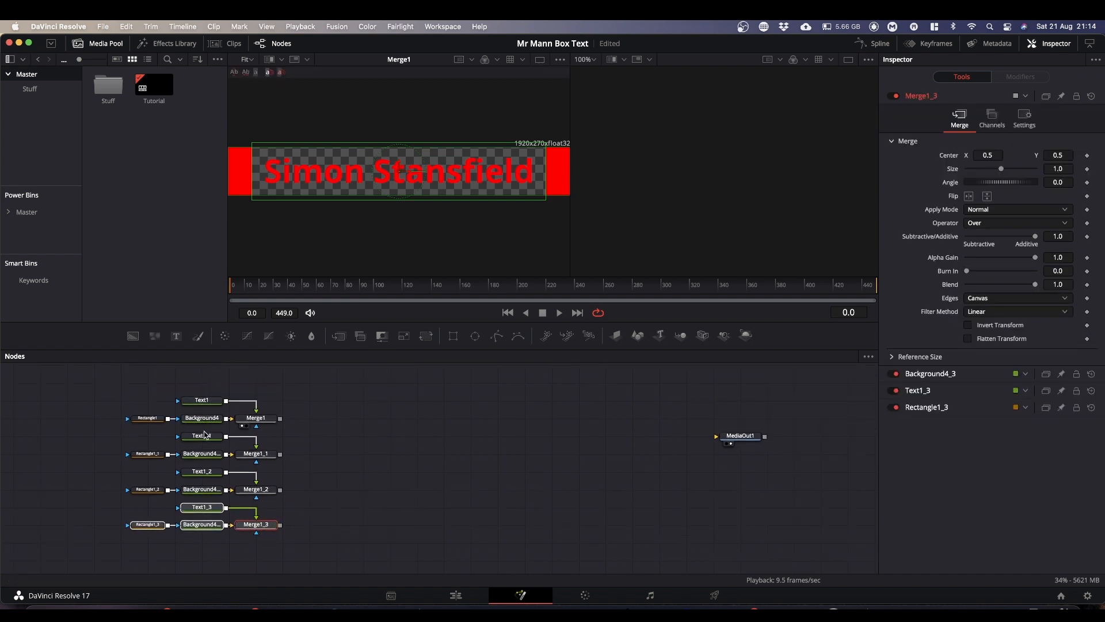
- Replace the second panel's name text with "Photo & Video" while viewing that panel's merge output
{"action": "left_click", "coordinate": [205, 437]}
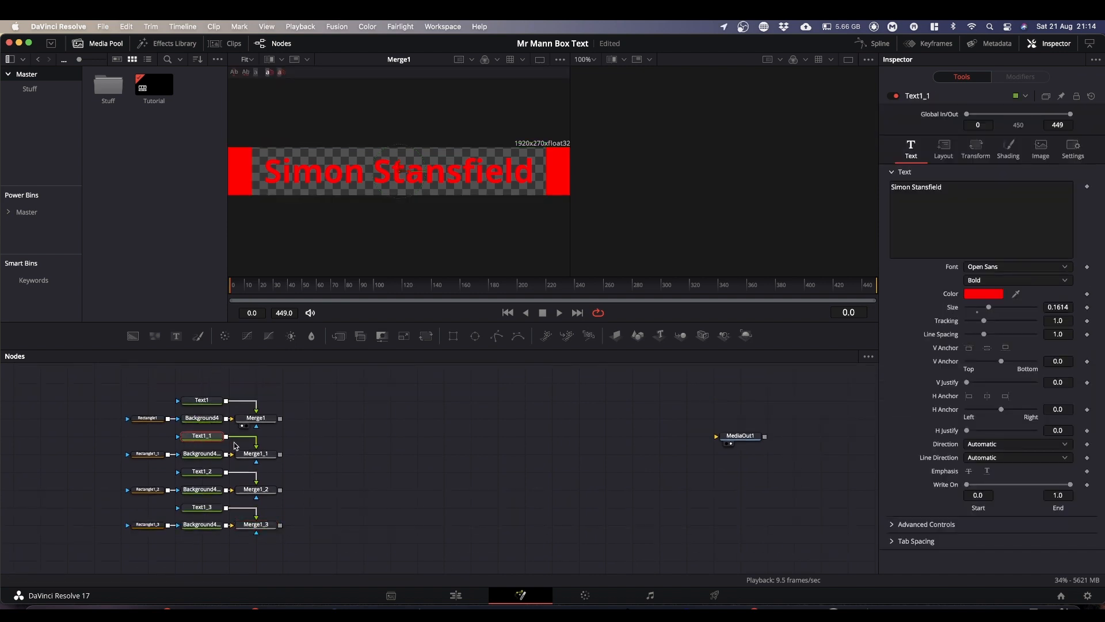
{"action": "left_click_drag", "start_coordinate": [256, 454], "coordinate": [418, 198]}
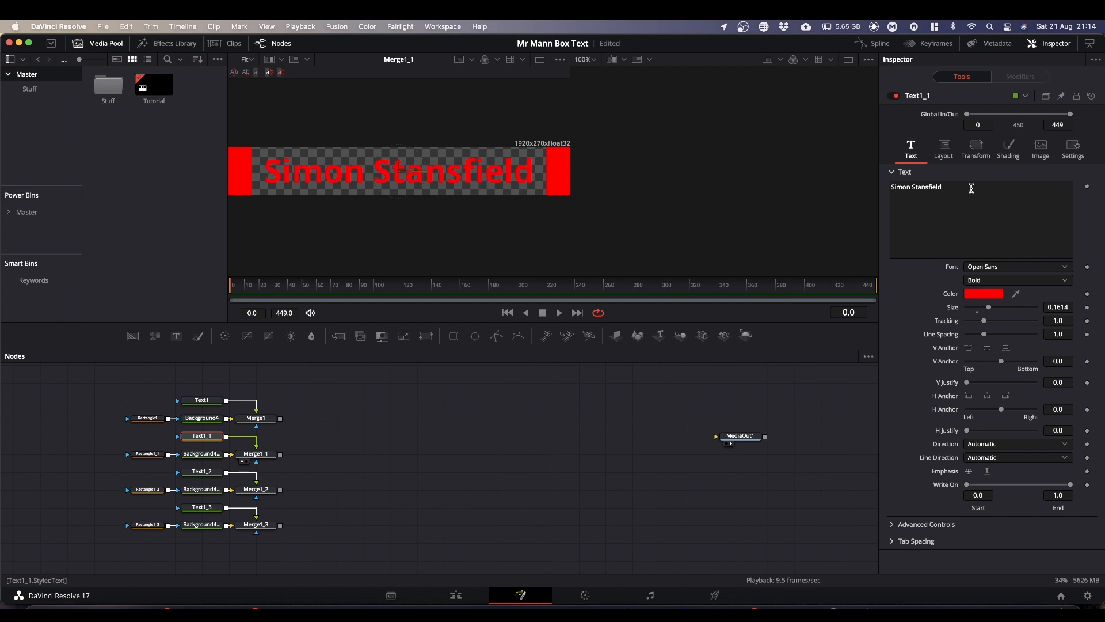
{"action": "left_click_drag", "start_coordinate": [971, 187], "coordinate": [854, 189]}
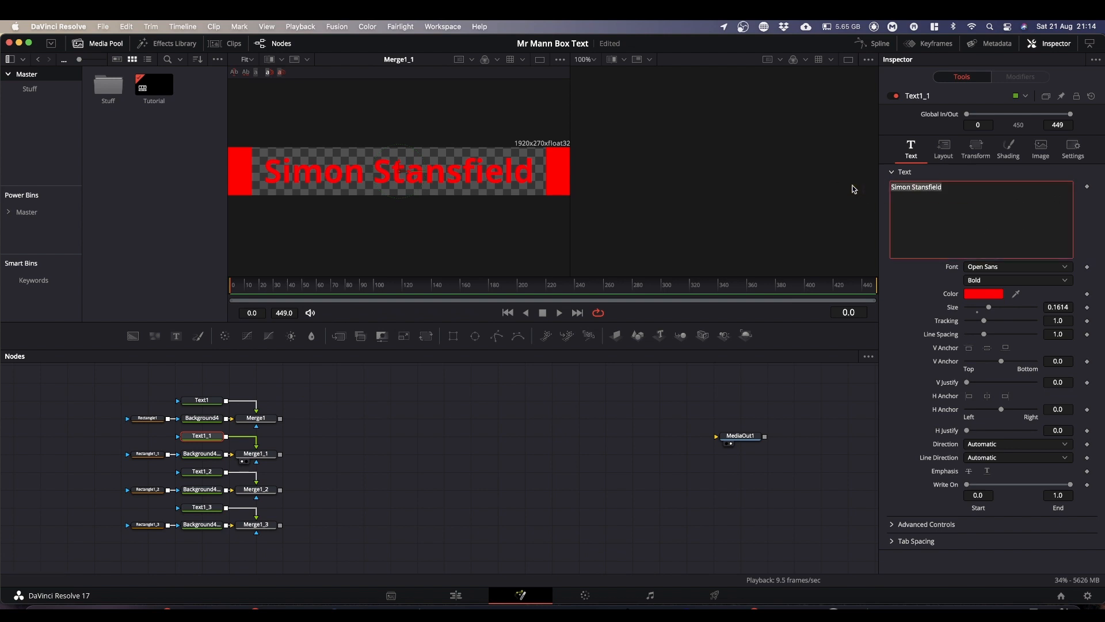
{"action": "type", "text": "Photo"}
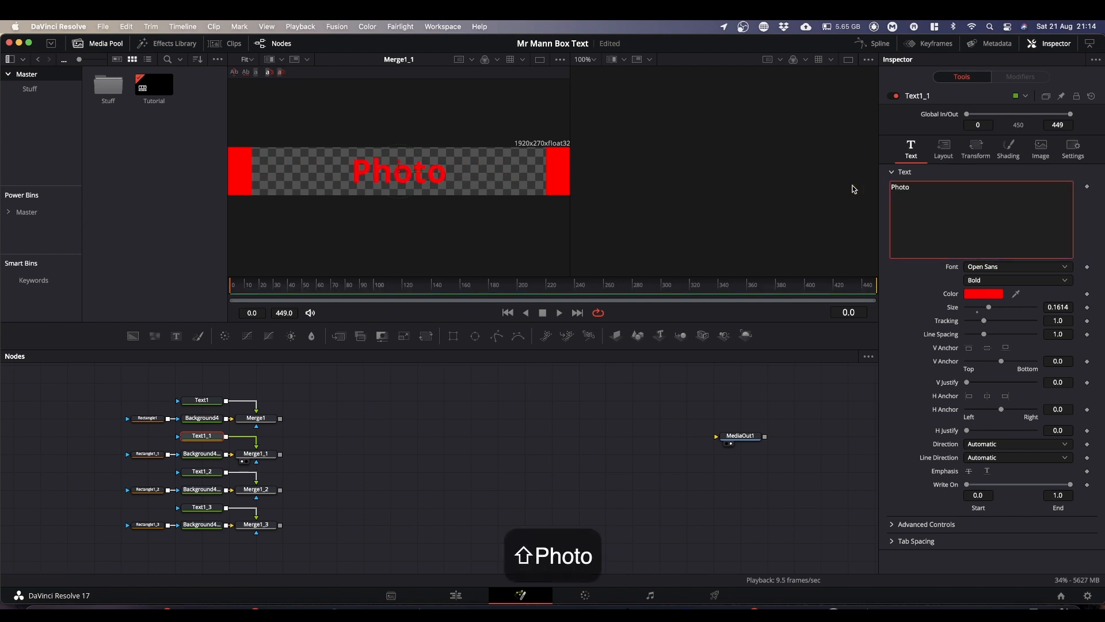
{"action": "type", "text": " & V"}
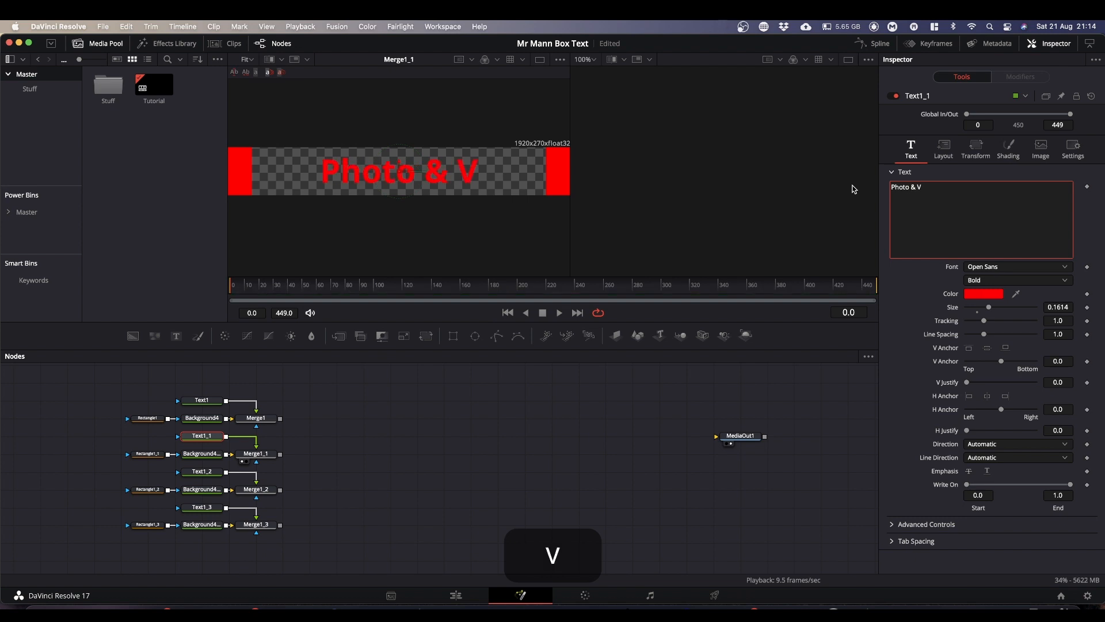
{"action": "type", "text": "ideo"}
- Set the third panel's text to "DaVinci Resolve" and the fourth panel's text to "Fusion Tutorials"
{"action": "left_click", "coordinate": [210, 472]}
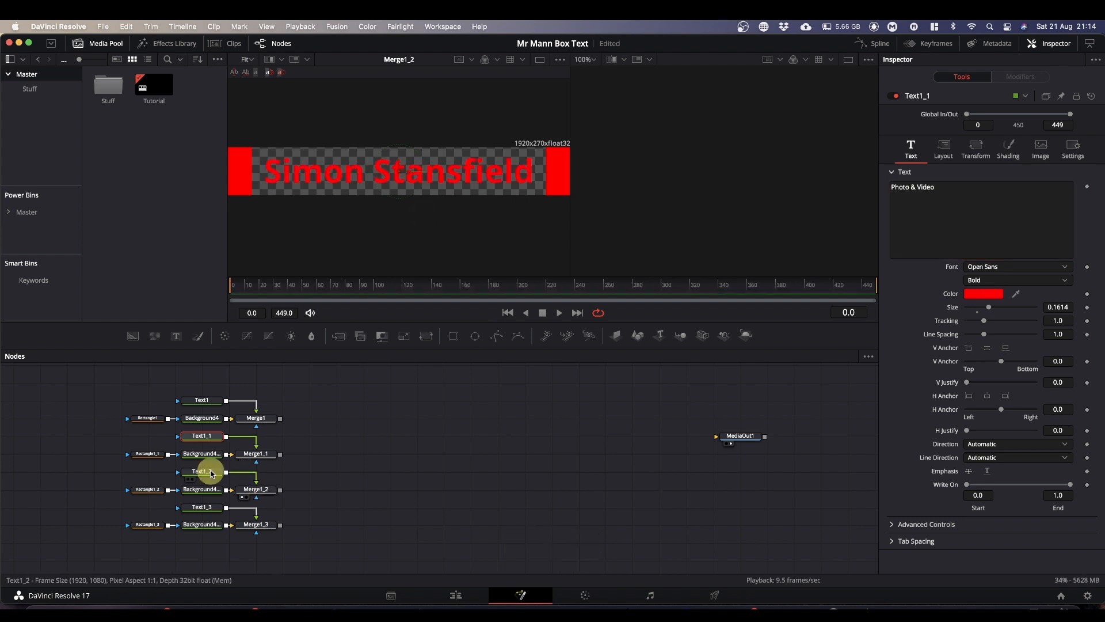
{"action": "type", "text": "DaVinci Resolve"}
{"action": "left_click", "coordinate": [201, 507]}
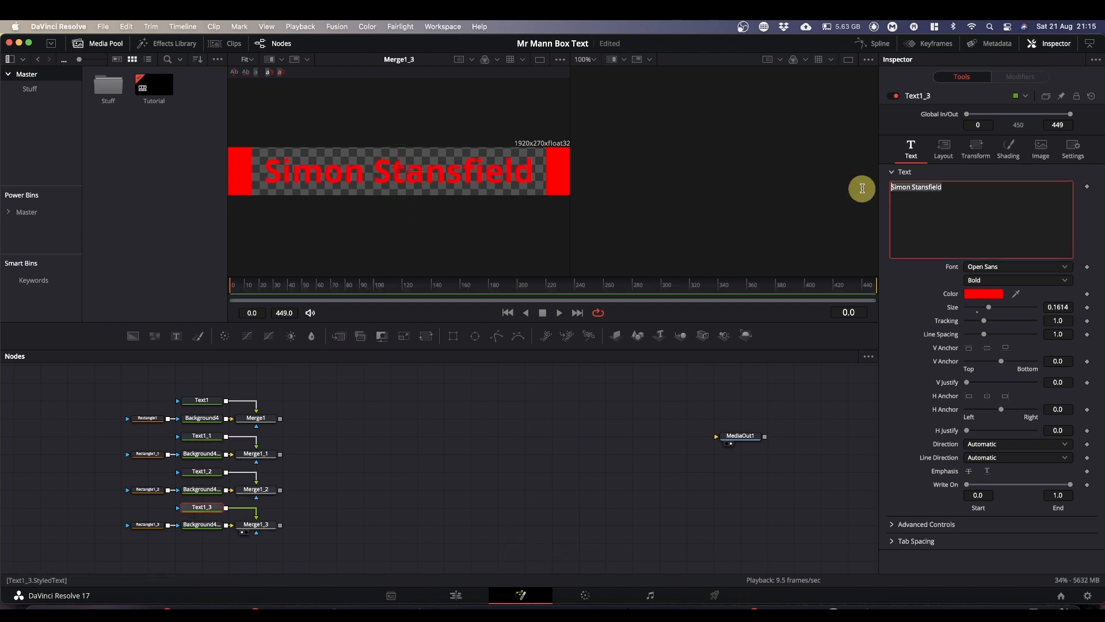
{"action": "type", "text": "Fusion Tutorials"}
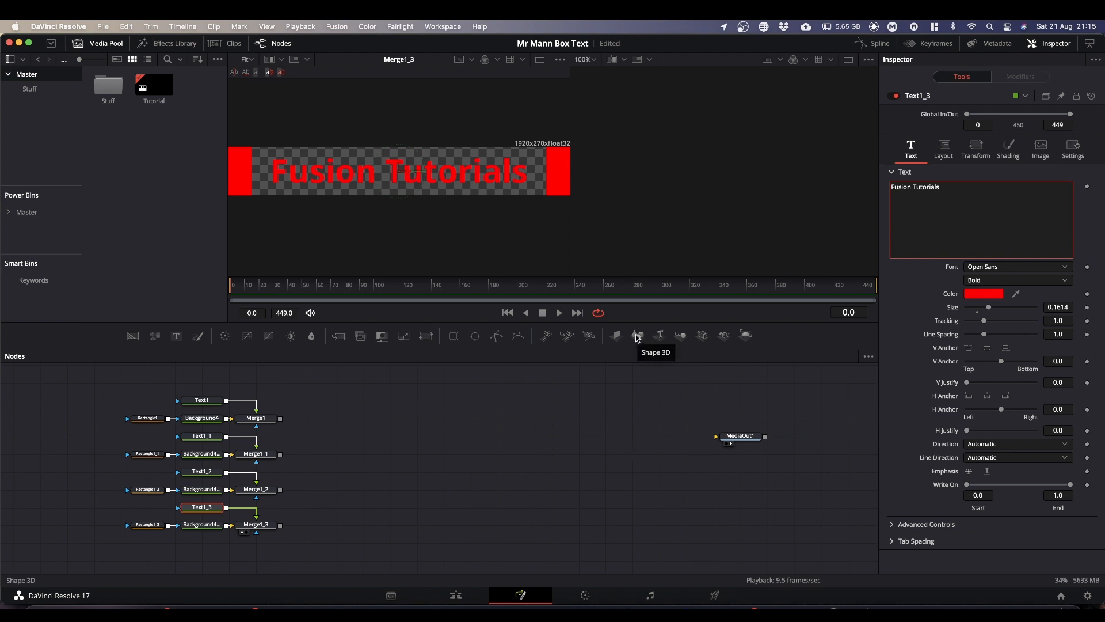
{"action": "left_click_drag", "start_coordinate": [638, 338], "coordinate": [687, 246]}
{"action": "left_click", "coordinate": [979, 145]}
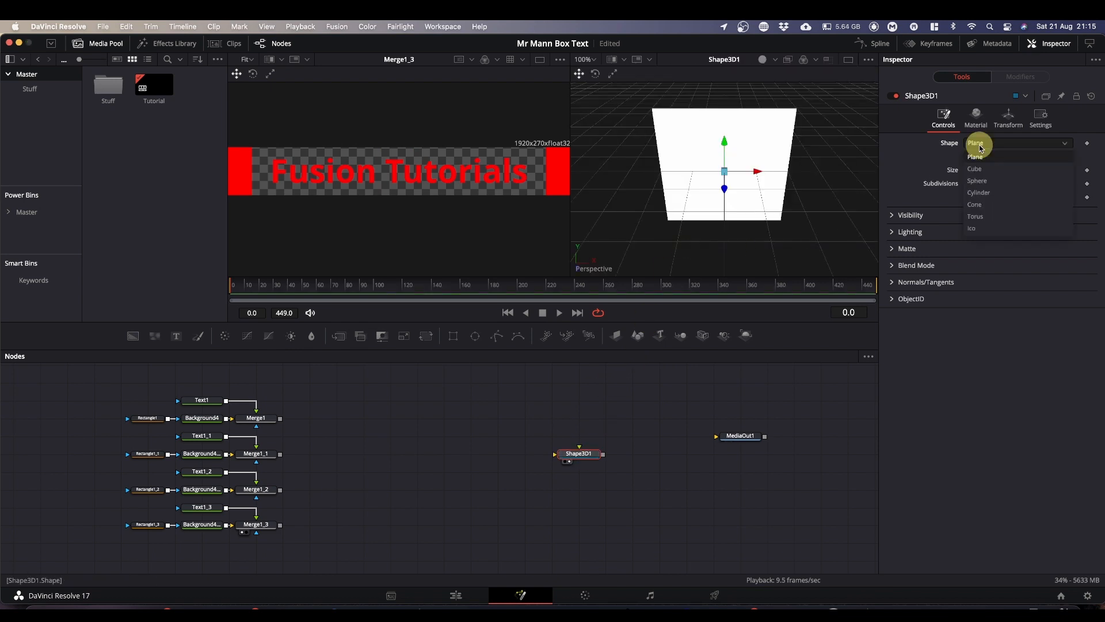
{"action": "left_click", "coordinate": [979, 169]}
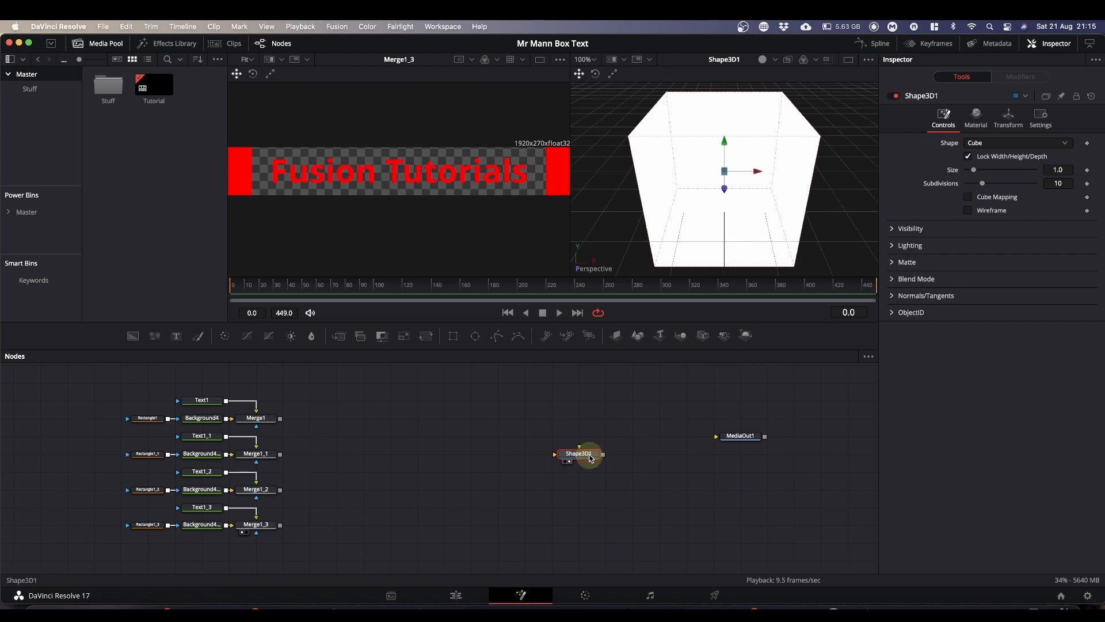
{"action": "key", "text": "BackSpace"}
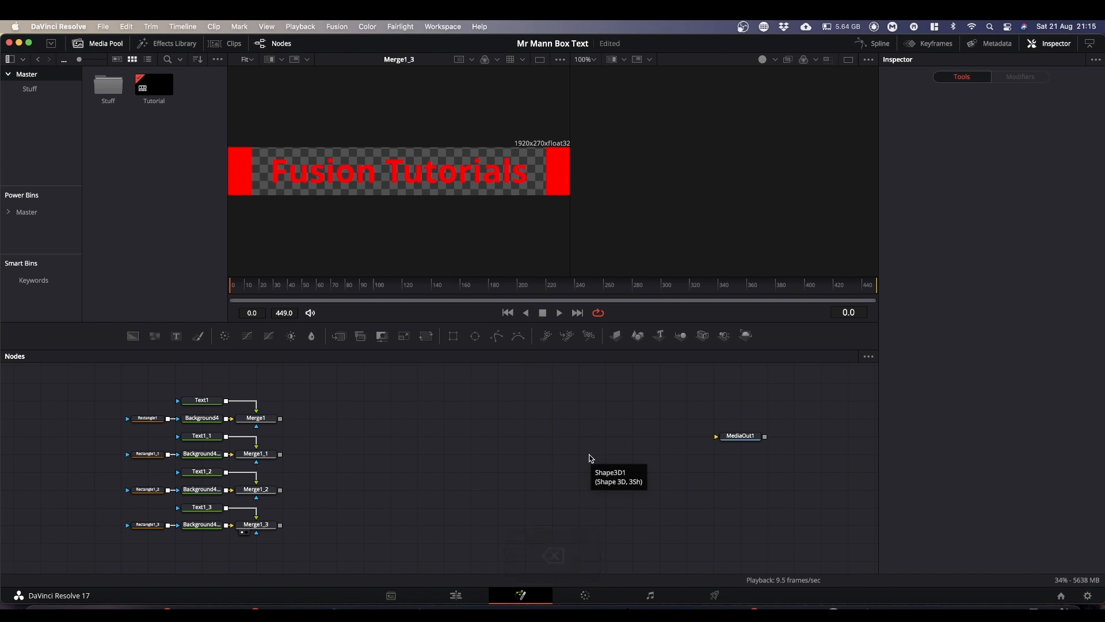
- Add a Cube 3D node beside the four text panels and show it alone in a single wide viewer
{"action": "key", "text": "shift+space"}
{"action": "type", "text": "c"}
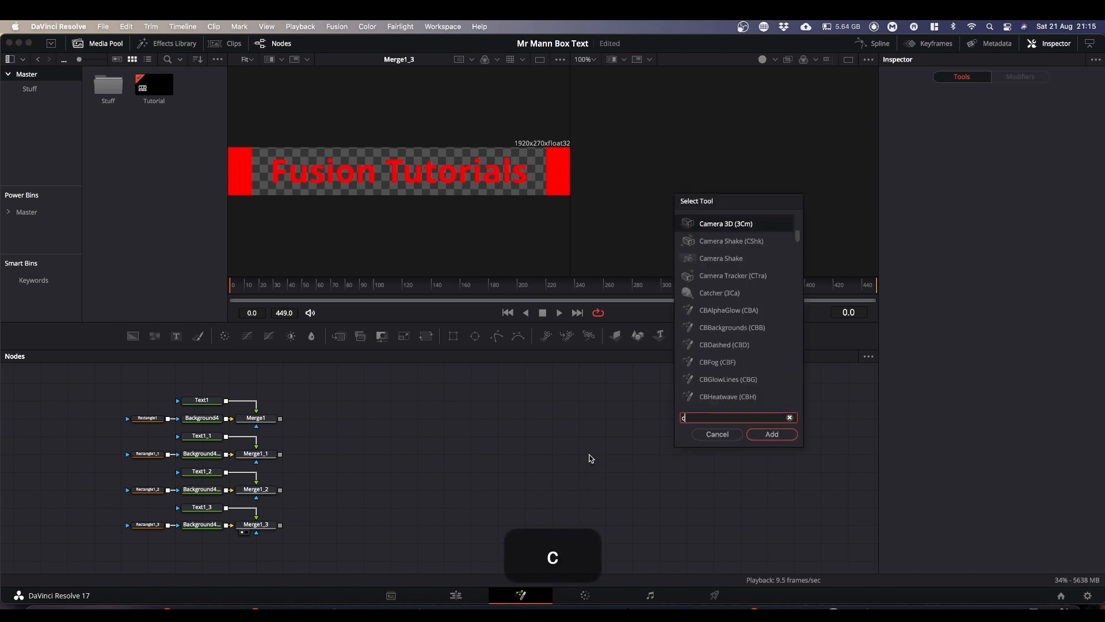
{"action": "type", "text": "ube"}
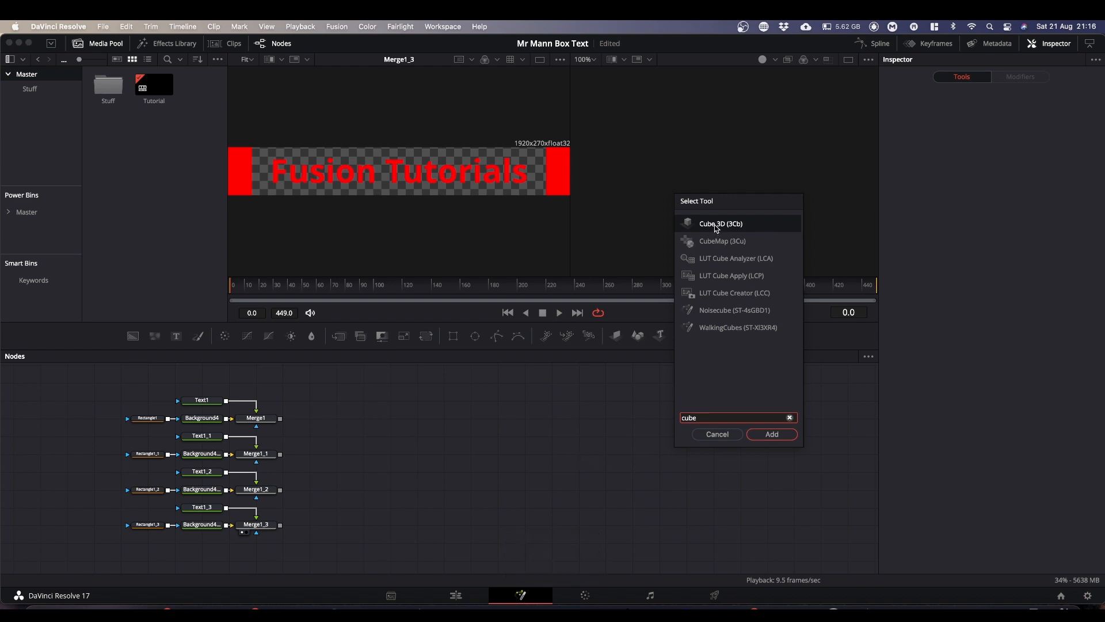
{"action": "left_click", "coordinate": [772, 434]}
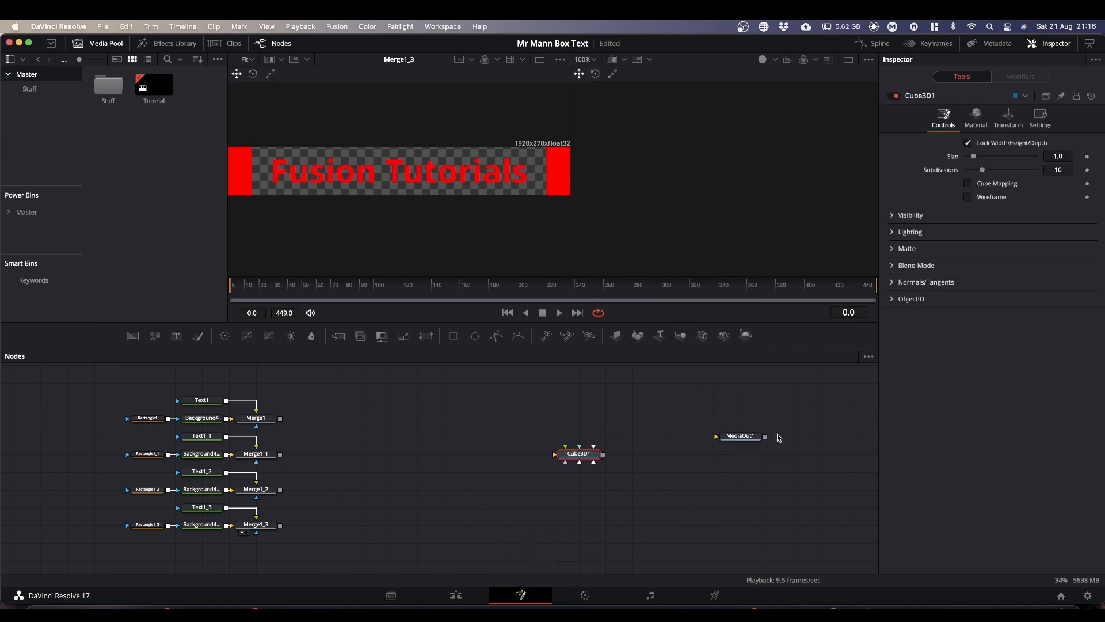
{"action": "left_click_drag", "start_coordinate": [494, 456], "coordinate": [718, 197]}
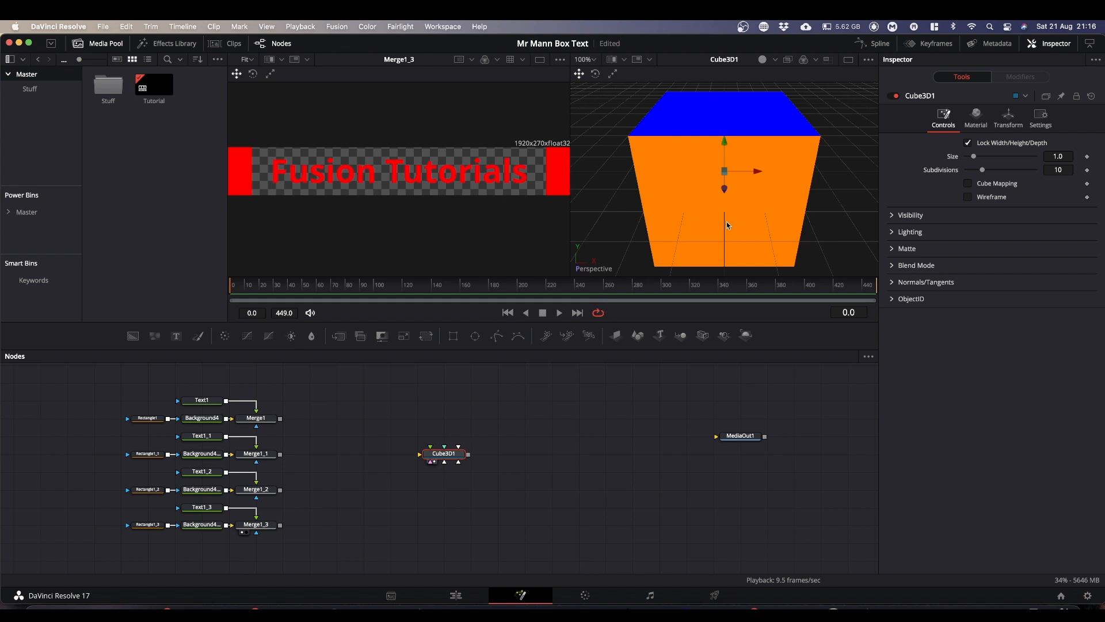
{"action": "mouse_move", "coordinate": [731, 217]}
{"action": "left_mouse_down"}
{"action": "mouse_move", "coordinate": [795, 216]}
{"action": "mouse_move", "coordinate": [727, 190]}
{"action": "mouse_move", "coordinate": [729, 143]}
{"action": "mouse_move", "coordinate": [753, 227]}
{"action": "mouse_move", "coordinate": [726, 211]}
{"action": "mouse_move", "coordinate": [750, 199]}
{"action": "mouse_move", "coordinate": [716, 207]}
{"action": "left_mouse_up"}
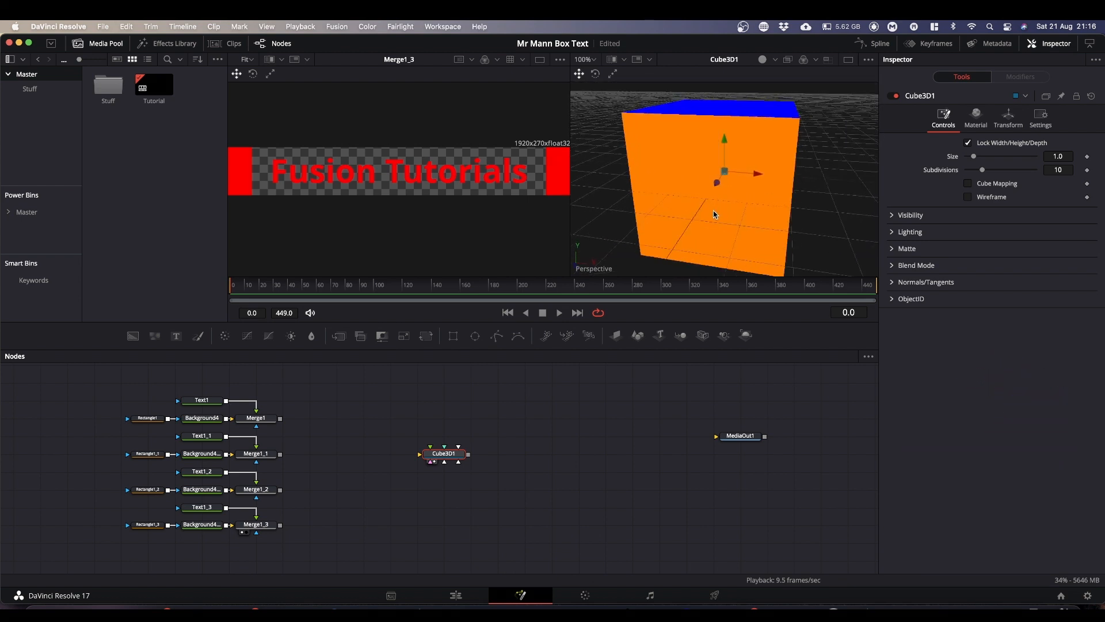
{"action": "left_click", "coordinate": [848, 60]}
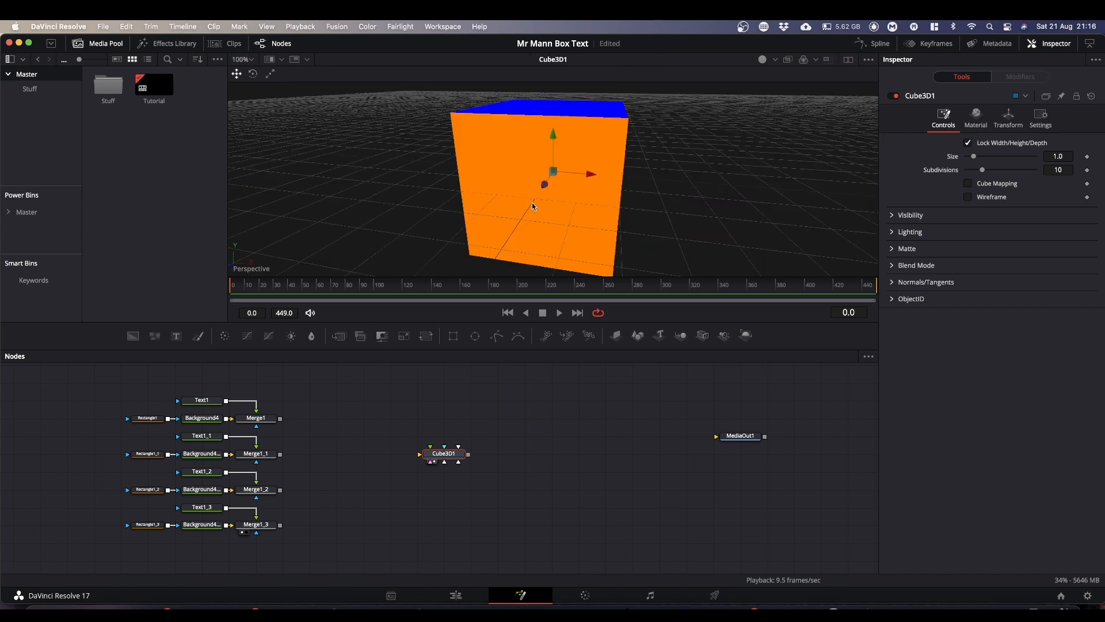
- Examine the cube's differently colored faces from several angles and zoom levels in the 3D view
{"action": "left_click_drag", "start_coordinate": [558, 187], "coordinate": [583, 185]}
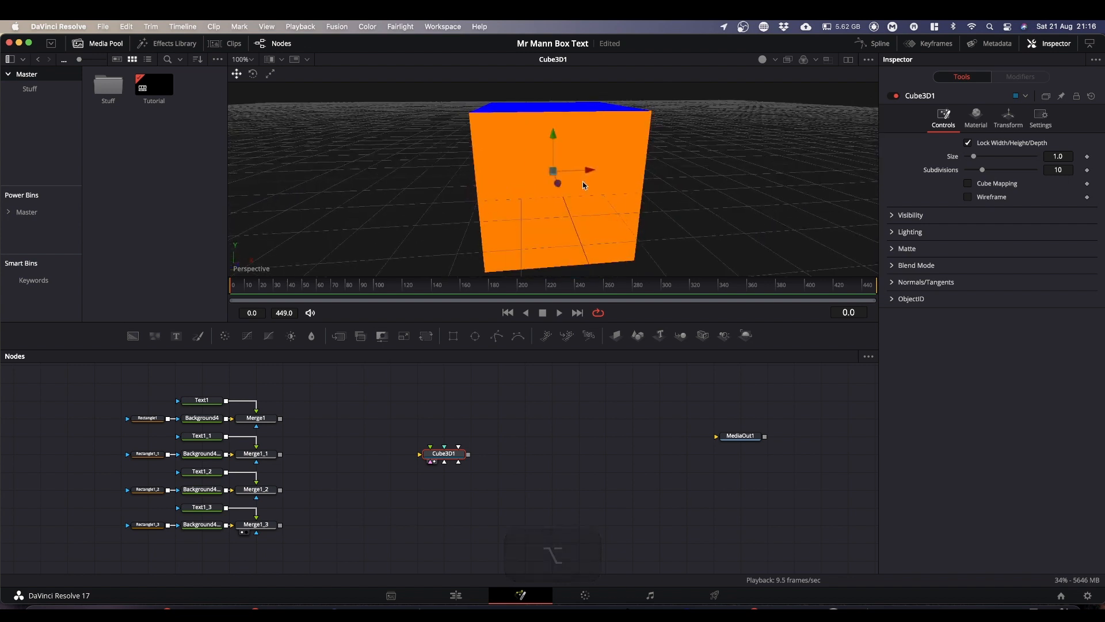
{"action": "key", "text": "alt"}
{"action": "left_click_drag", "start_coordinate": [628, 182], "coordinate": [589, 175]}
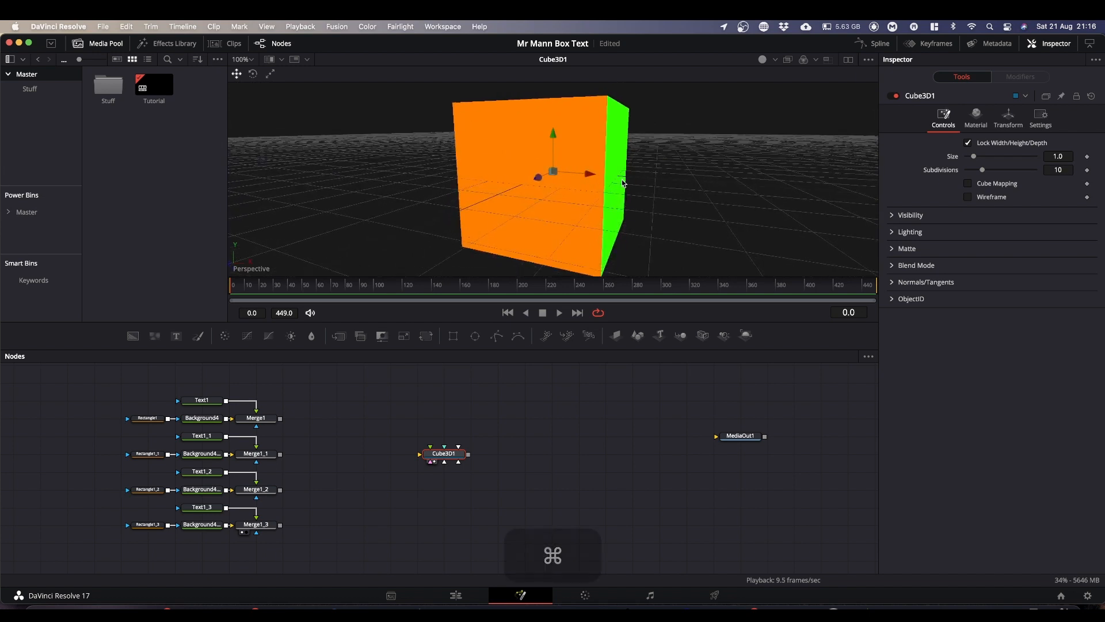
{"action": "scroll", "coordinate": [662, 191], "scroll_direction": "down", "scroll_amount": 3}
{"action": "scroll", "coordinate": [665, 194], "scroll_direction": "up", "scroll_amount": 3}
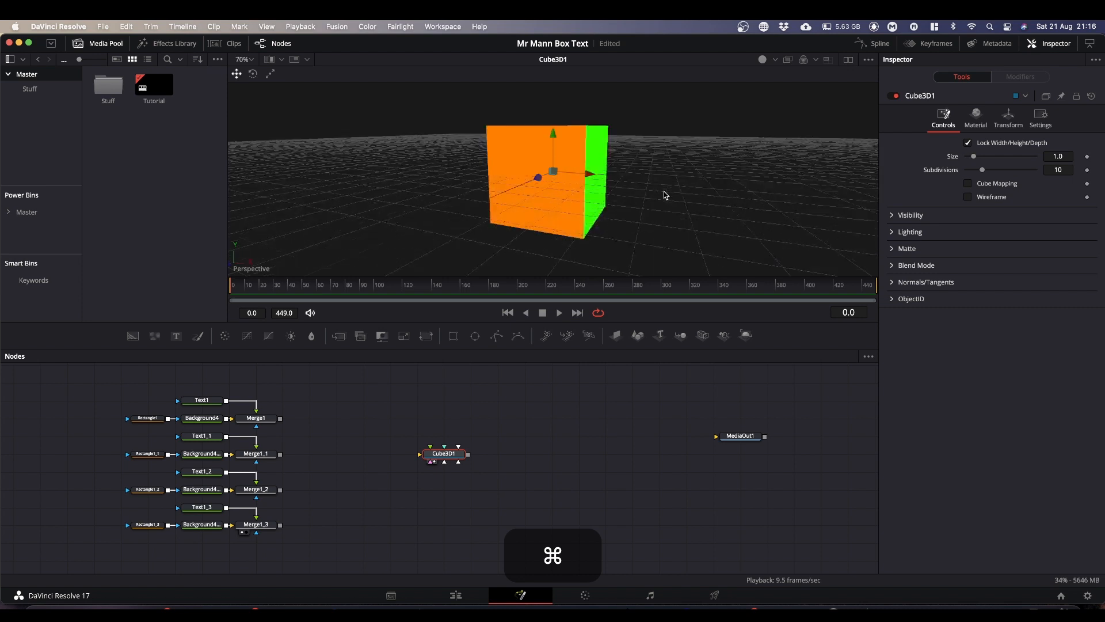
{"action": "scroll", "coordinate": [665, 194], "scroll_direction": "up", "scroll_amount": 1}
{"action": "scroll", "coordinate": [665, 195], "scroll_direction": "down", "scroll_amount": 1}
{"action": "scroll", "coordinate": [664, 195], "scroll_direction": "down", "scroll_amount": 2}
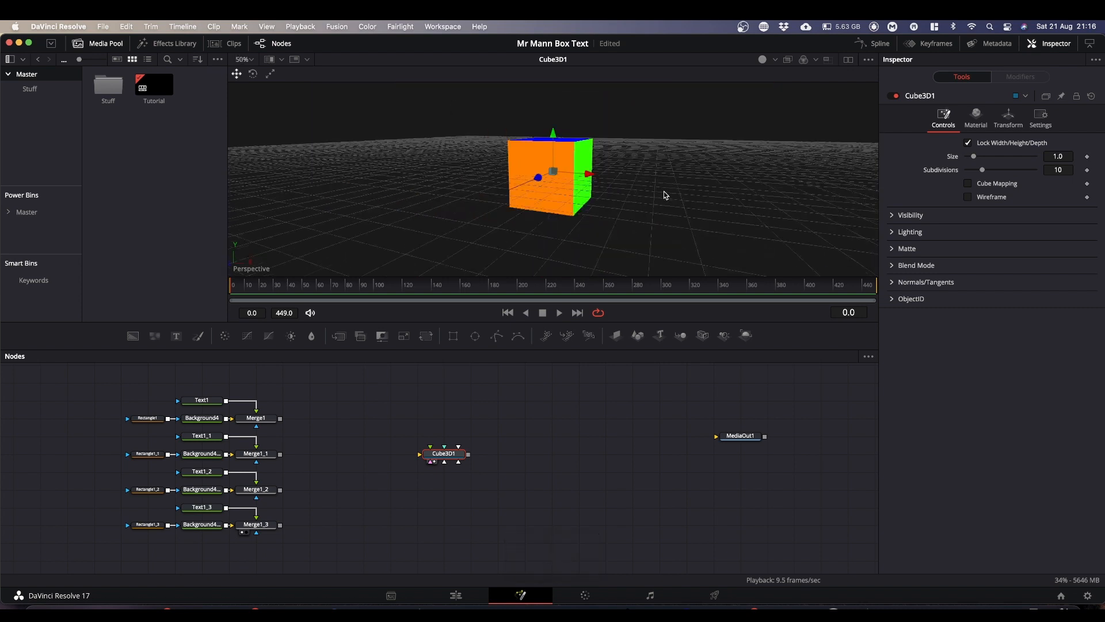
{"action": "scroll", "coordinate": [664, 194], "scroll_direction": "up", "scroll_amount": 1}
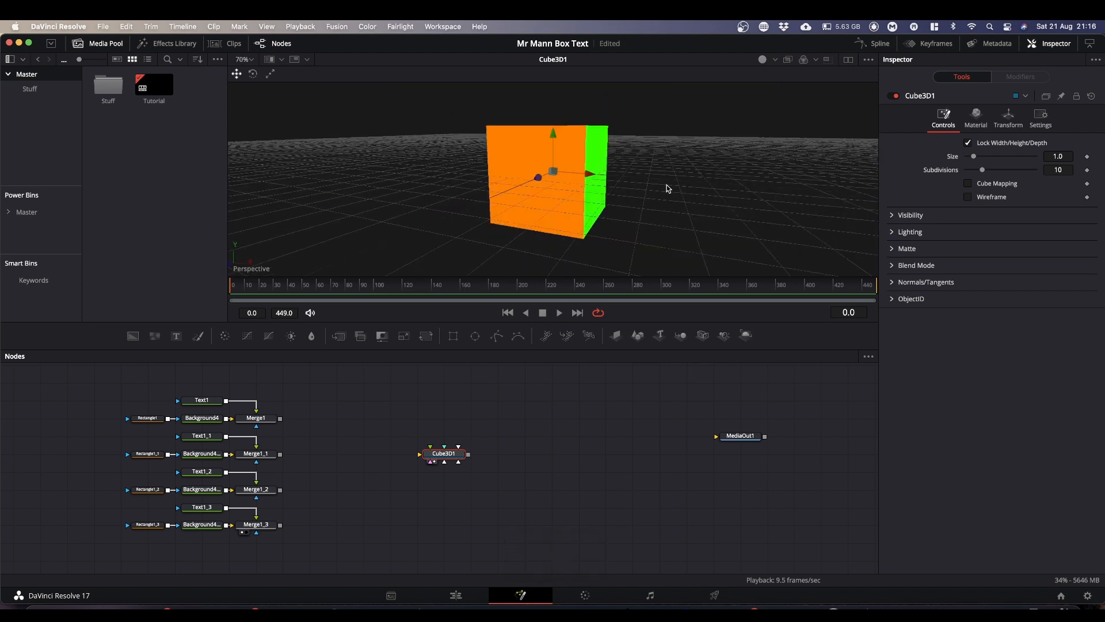
{"action": "mouse_move", "coordinate": [667, 184]}
{"action": "left_mouse_down"}
{"action": "mouse_move", "coordinate": [723, 190]}
{"action": "mouse_move", "coordinate": [670, 196]}
{"action": "left_mouse_up"}
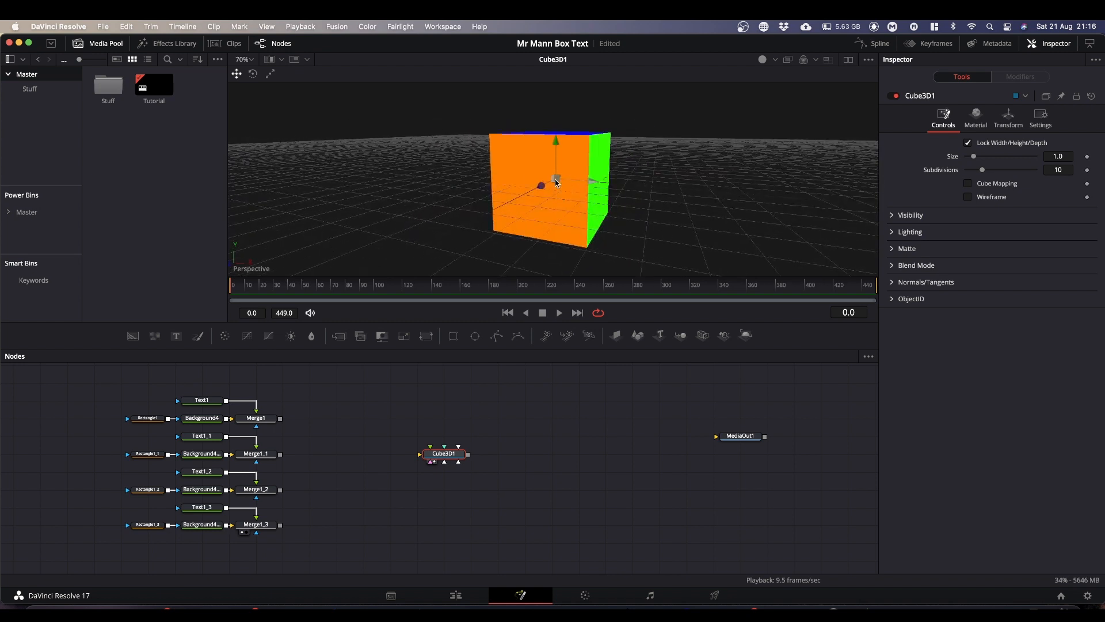
{"action": "left_click_drag", "start_coordinate": [556, 179], "coordinate": [575, 184]}
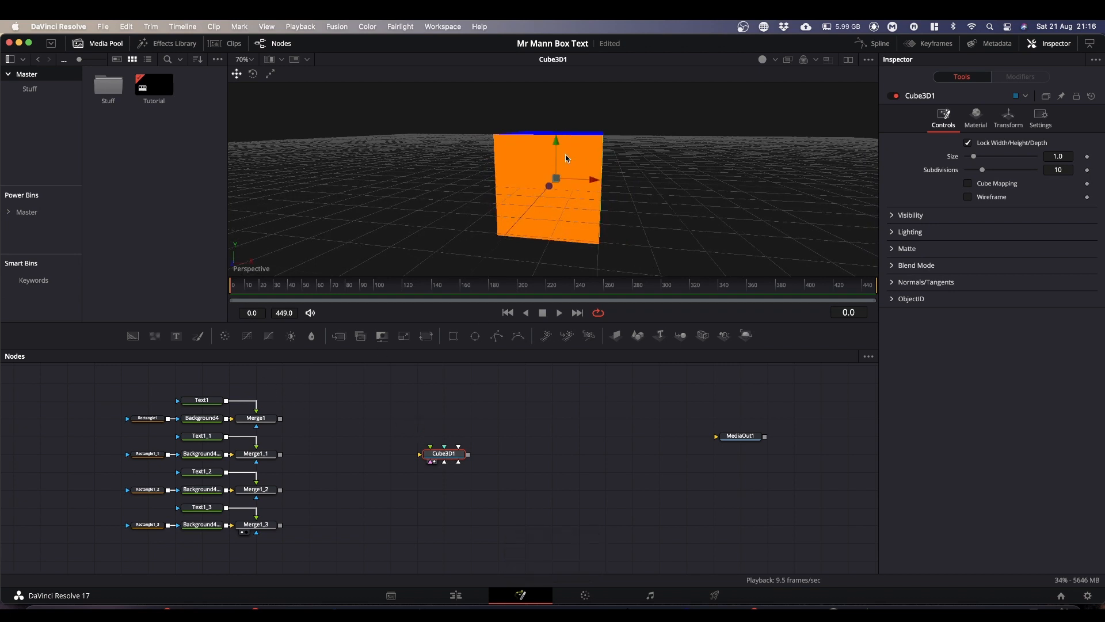
- Set the diffuse color of the cube's Front face to white, with saturation 0.0 and value 1.0
{"action": "left_click", "coordinate": [448, 459]}
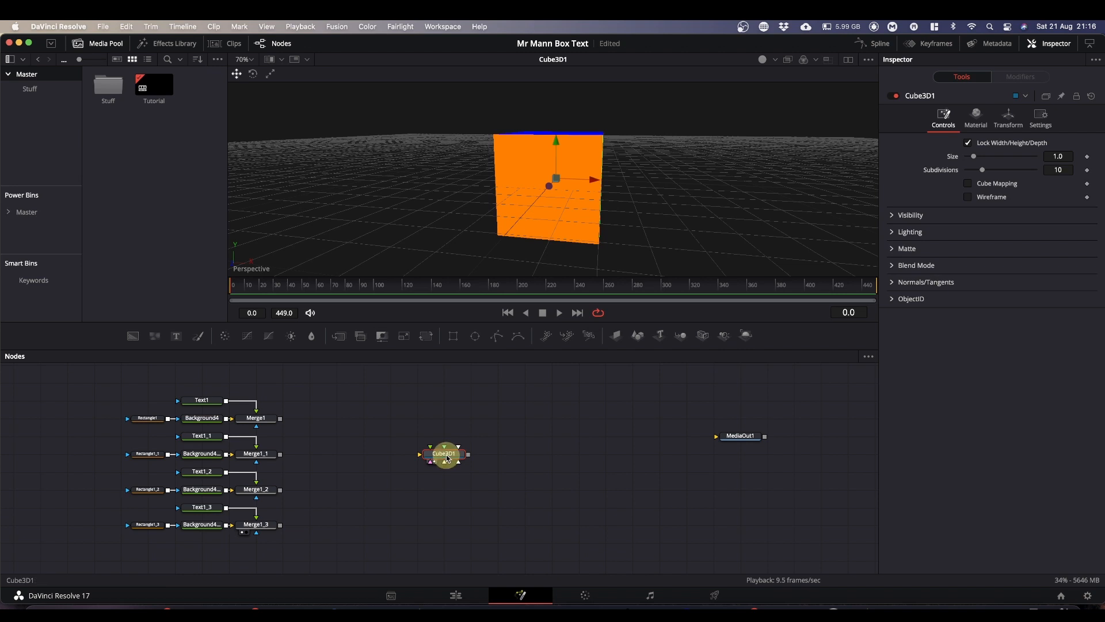
{"action": "left_click", "coordinate": [976, 118]}
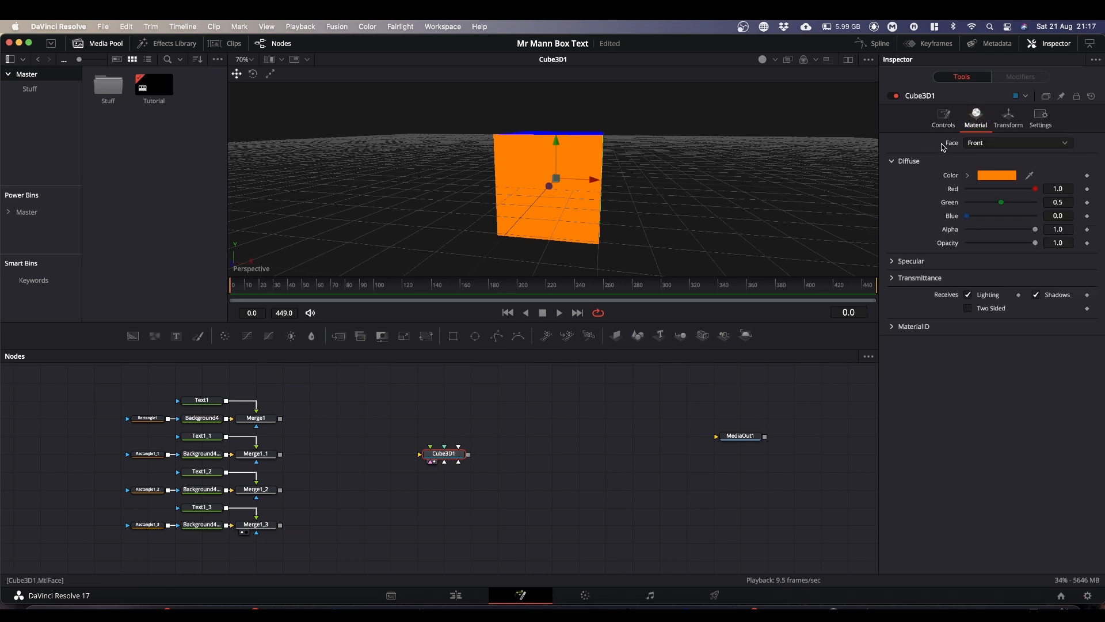
{"action": "left_click", "coordinate": [993, 144]}
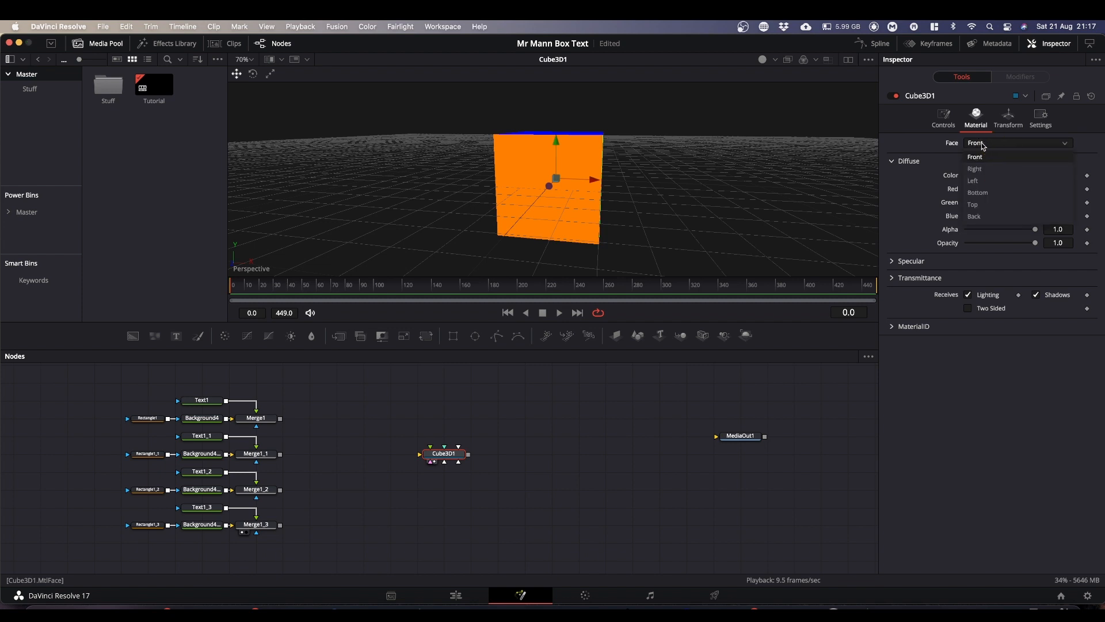
{"action": "left_click", "coordinate": [981, 156]}
{"action": "left_click", "coordinate": [969, 176]}
{"action": "left_click_drag", "start_coordinate": [972, 190], "coordinate": [908, 157]}
- Set the diffuse color of the cube's Right face to pure red: Red 1.0, Green 0.0, Blue 0.0
{"action": "left_click", "coordinate": [977, 145]}
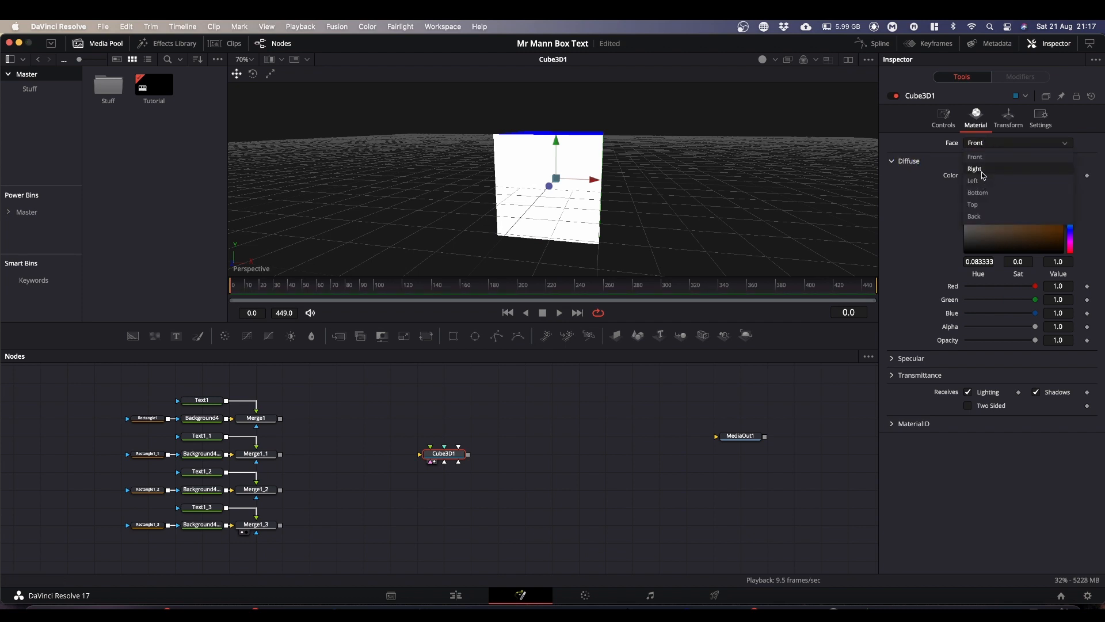
{"action": "left_click", "coordinate": [978, 169]}
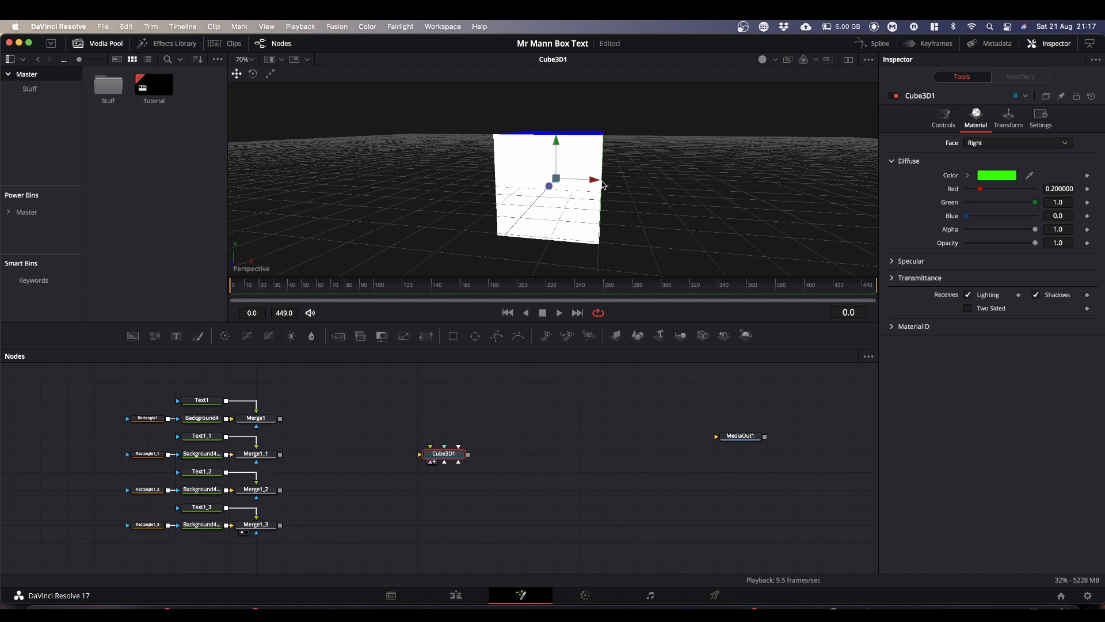
{"action": "mouse_move", "coordinate": [631, 188]}
{"action": "left_mouse_down"}
{"action": "mouse_move", "coordinate": [716, 172]}
{"action": "mouse_move", "coordinate": [666, 182]}
{"action": "mouse_move", "coordinate": [712, 184]}
{"action": "mouse_move", "coordinate": [651, 188]}
{"action": "left_mouse_up"}
{"action": "left_click_drag", "start_coordinate": [980, 188], "coordinate": [933, 215]}
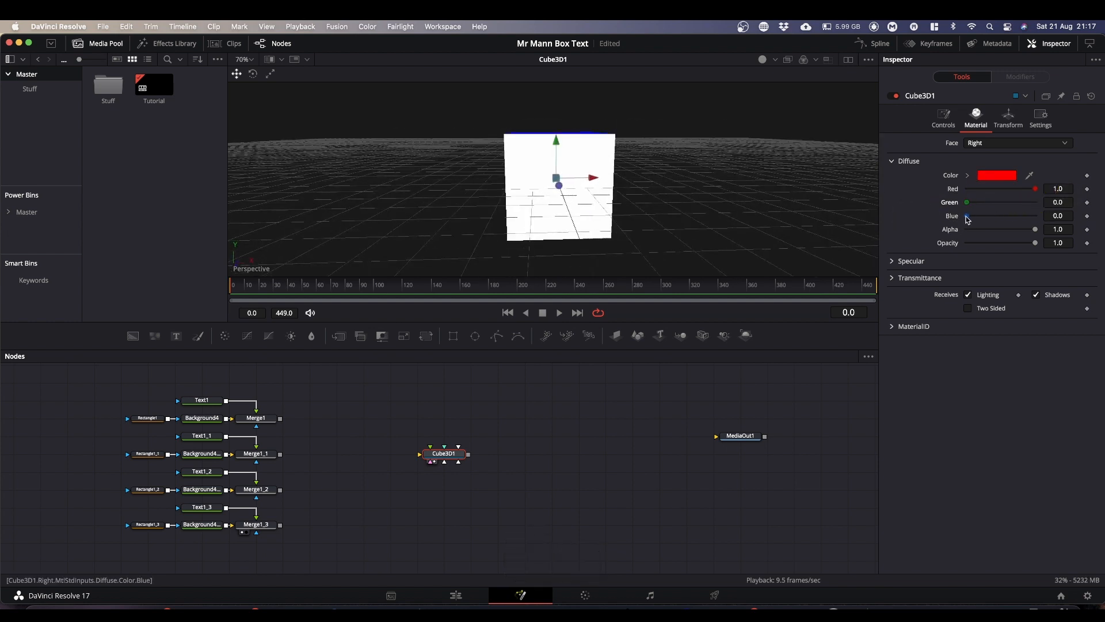
- Set the diffuse color of the cube's Left face to pure red (Red 1.0, Green 0.0, Blue 0.0) and check the cube's side
{"action": "left_click", "coordinate": [975, 144]}
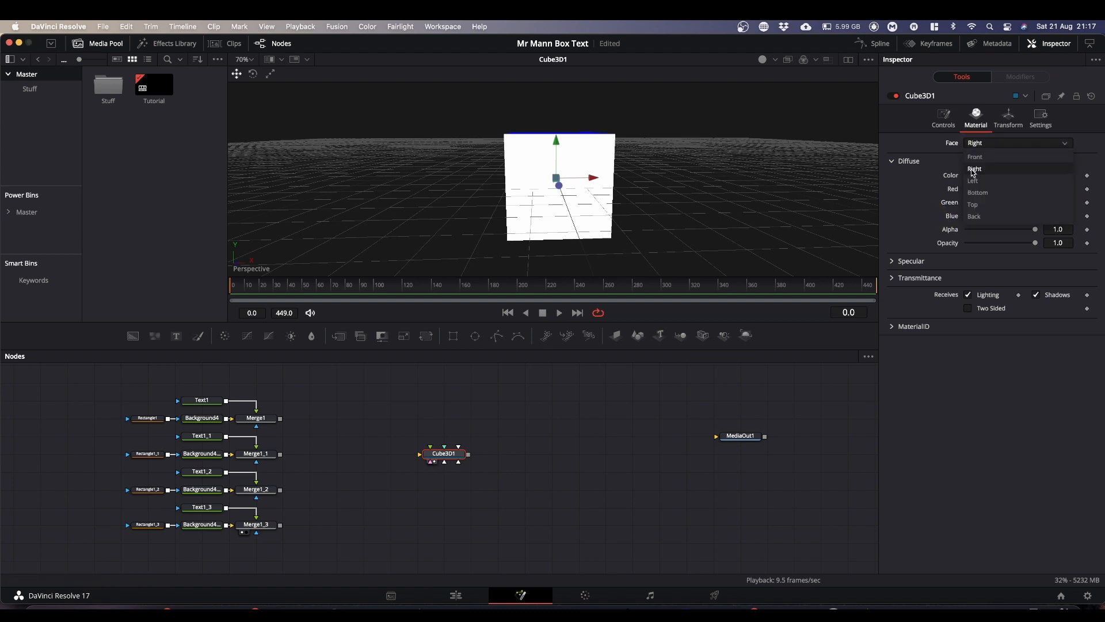
{"action": "left_click", "coordinate": [976, 179]}
{"action": "left_click_drag", "start_coordinate": [1014, 192], "coordinate": [1061, 192]}
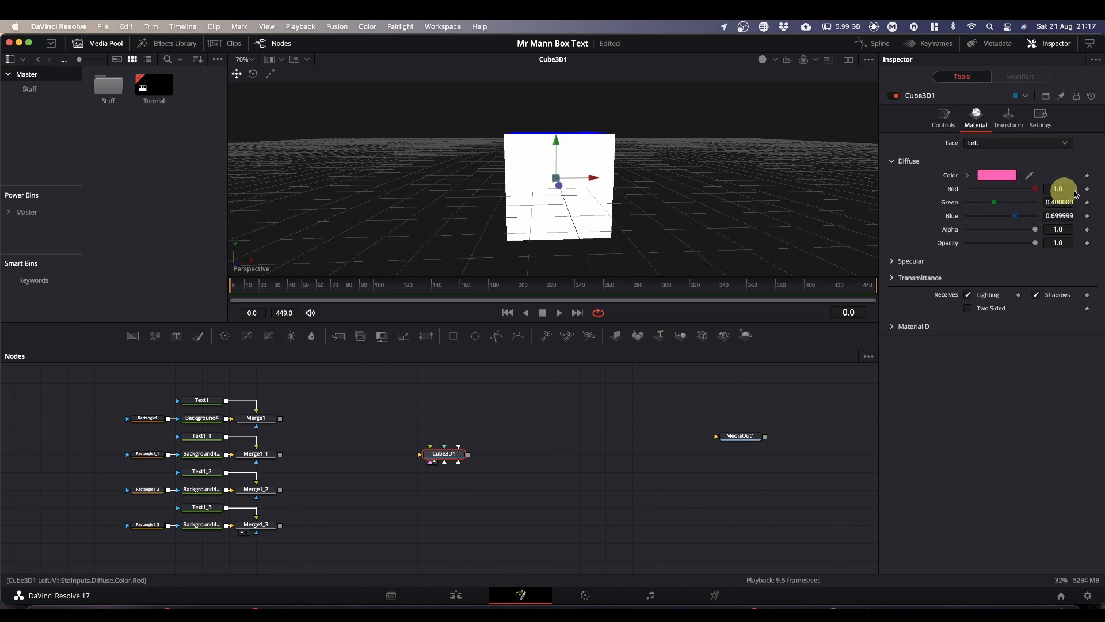
{"action": "left_click_drag", "start_coordinate": [996, 205], "coordinate": [873, 221]}
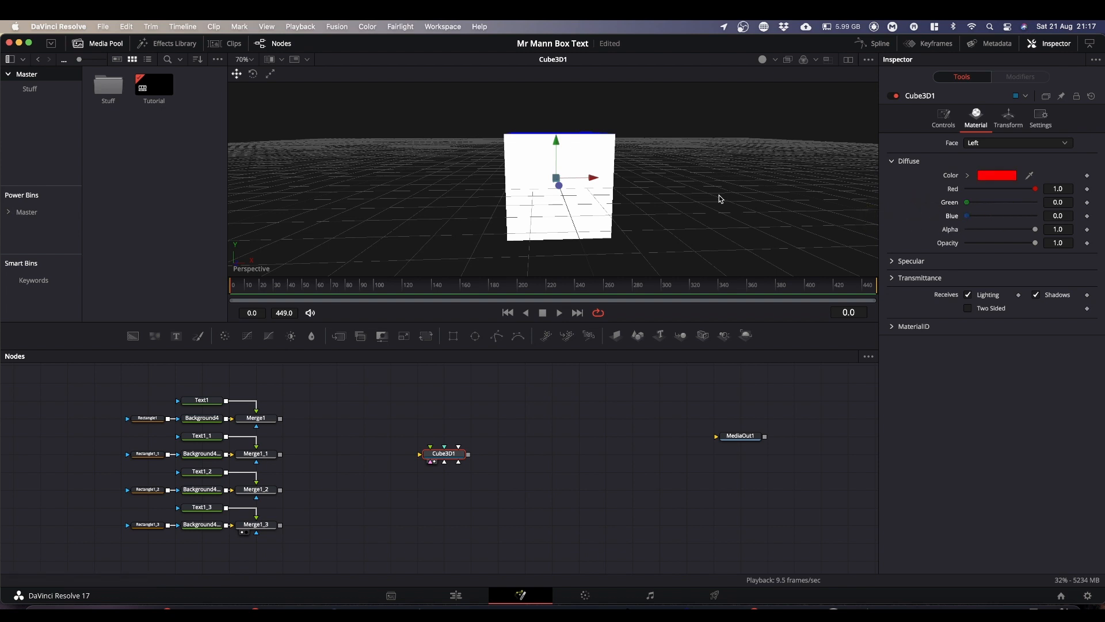
{"action": "left_click_drag", "start_coordinate": [720, 198], "coordinate": [688, 197]}
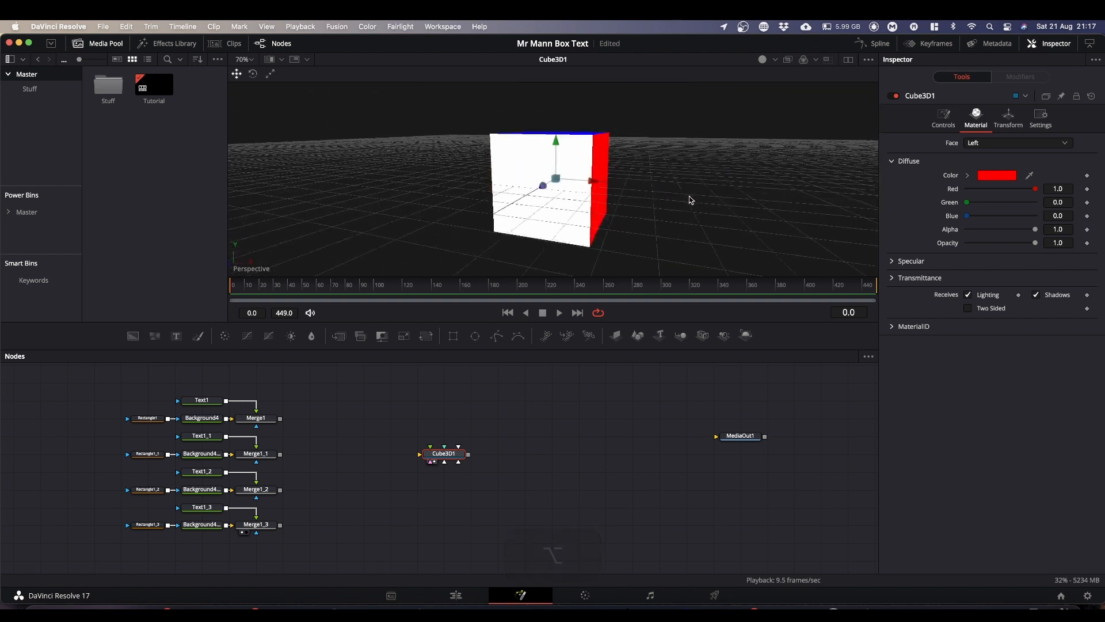
- Set the diffuse color of the cube's Bottom face to white, with saturation 0.0 and value 1.0
{"action": "left_click", "coordinate": [974, 144]}
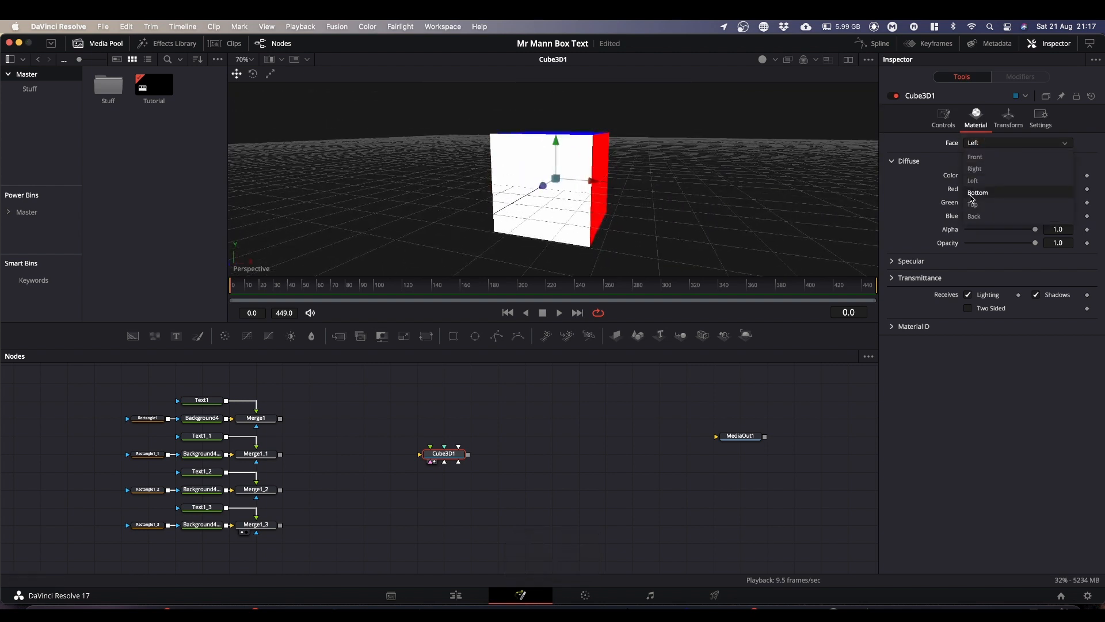
{"action": "left_click", "coordinate": [974, 193]}
{"action": "left_click", "coordinate": [967, 176]}
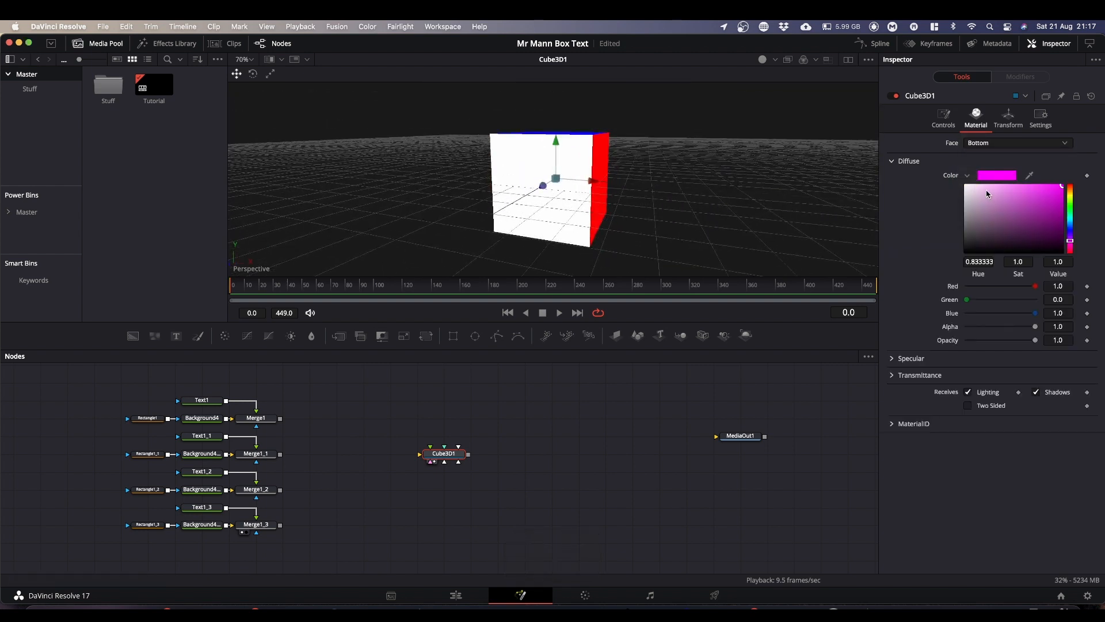
{"action": "left_click_drag", "start_coordinate": [987, 193], "coordinate": [885, 130]}
- Set the diffuse color of the cube's Top face to white, with saturation 0.0 and value 1.0
{"action": "left_click", "coordinate": [973, 143]}
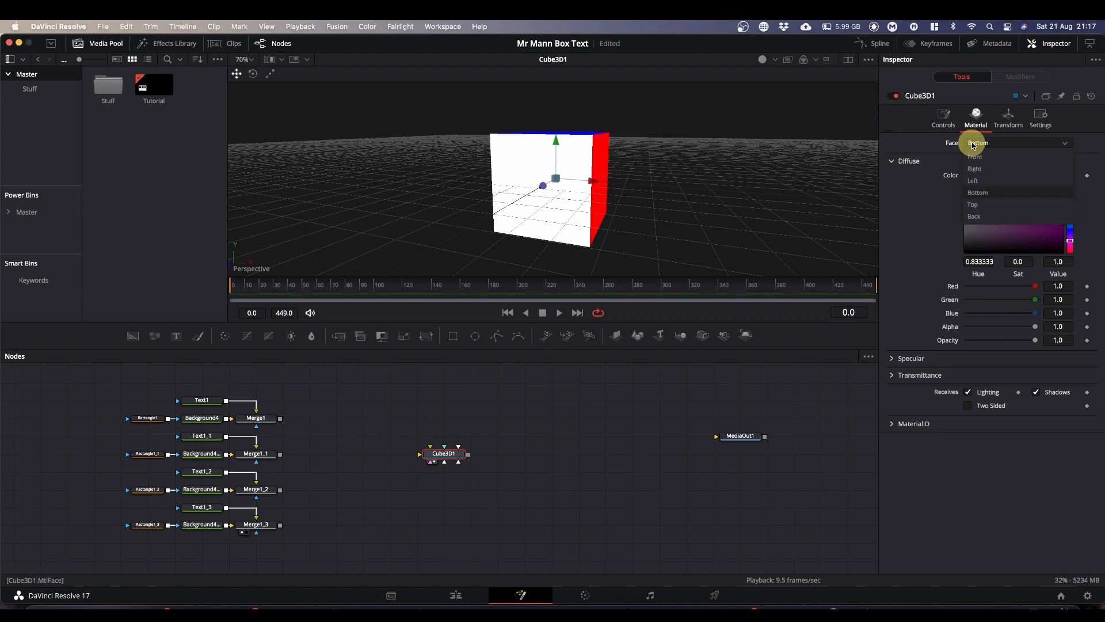
{"action": "left_click", "coordinate": [972, 204]}
{"action": "left_click", "coordinate": [968, 175]}
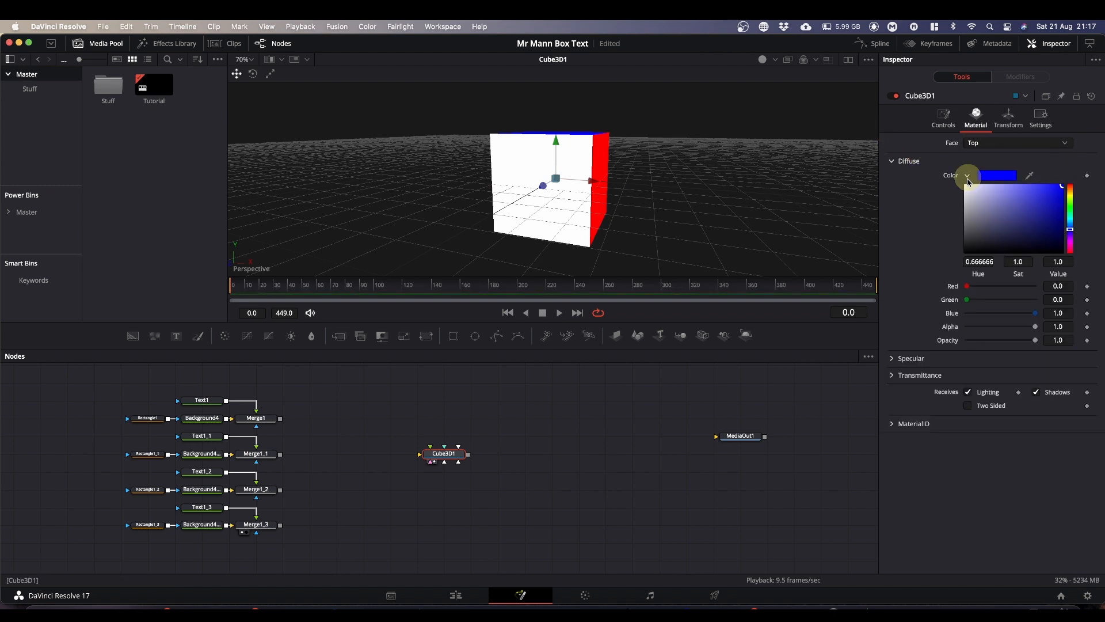
{"action": "left_click_drag", "start_coordinate": [971, 190], "coordinate": [945, 164]}
- Check the diffuse color of the cube's Back face, return to the Front face settings and view the cube head-on
{"action": "left_click", "coordinate": [977, 144]}
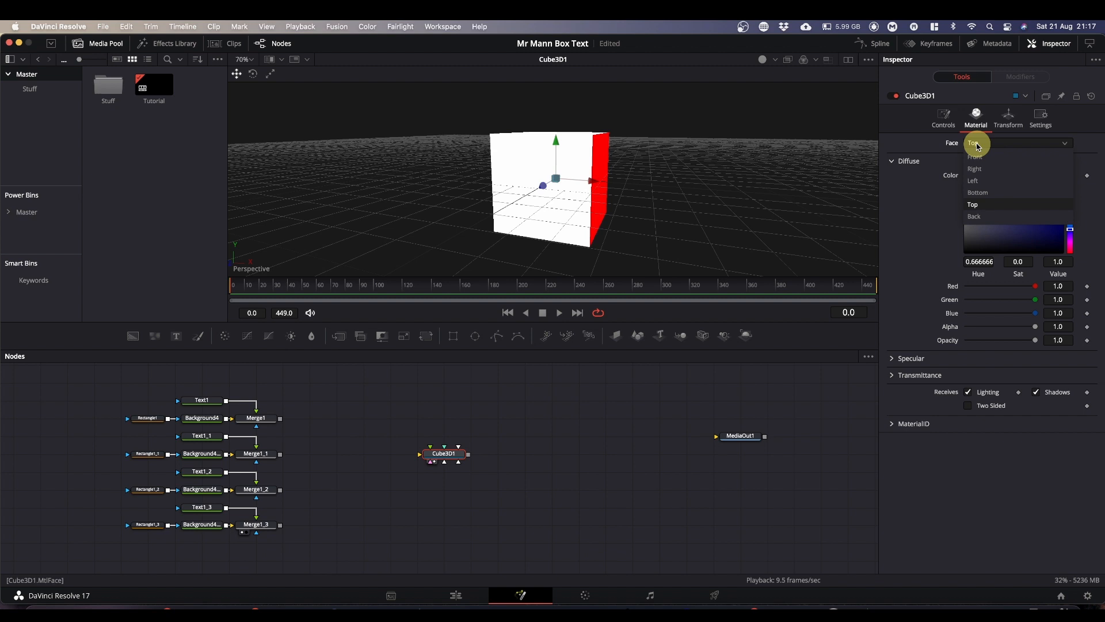
{"action": "left_click", "coordinate": [974, 217]}
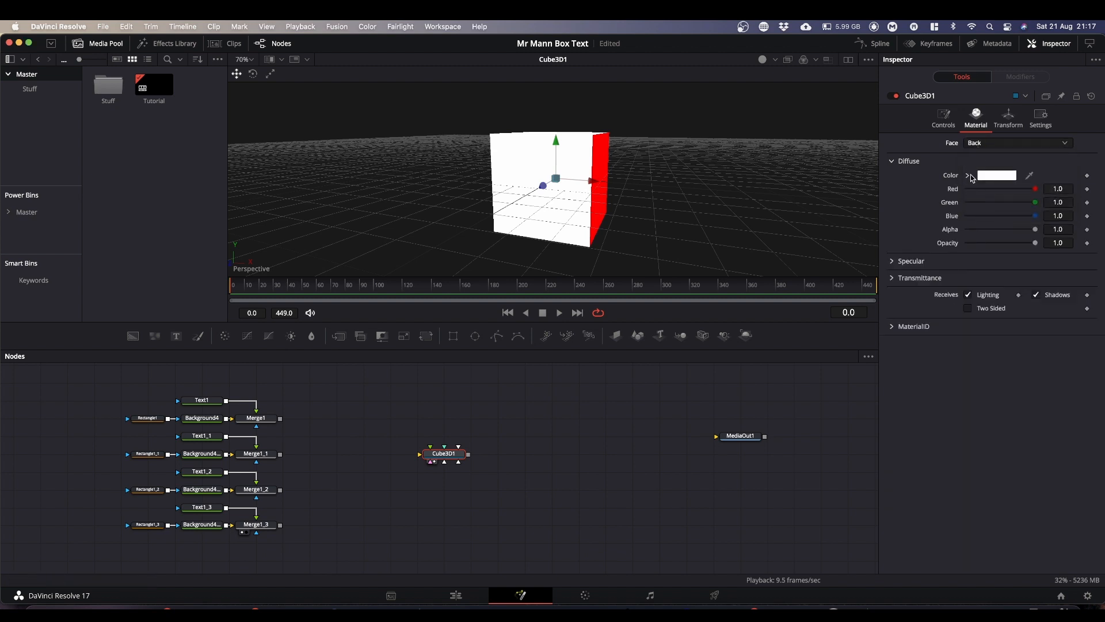
{"action": "left_click", "coordinate": [974, 145]}
{"action": "left_click", "coordinate": [974, 157]}
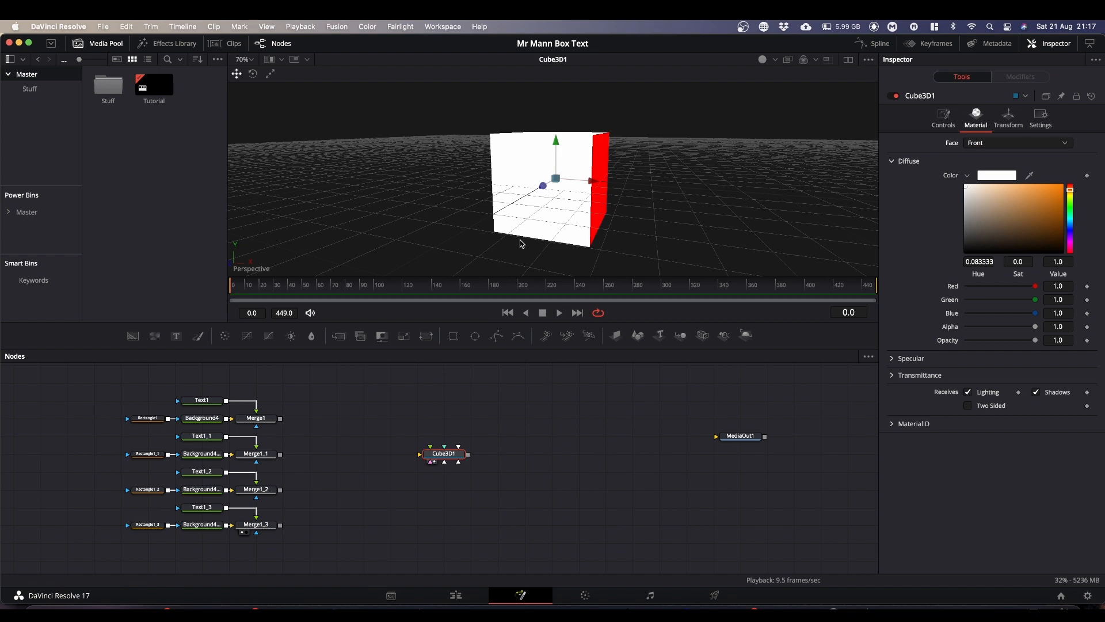
{"action": "mouse_move", "coordinate": [525, 235]}
{"action": "left_mouse_down"}
{"action": "mouse_move", "coordinate": [669, 230]}
{"action": "mouse_move", "coordinate": [622, 172]}
{"action": "mouse_move", "coordinate": [587, 96]}
{"action": "mouse_move", "coordinate": [535, 227]}
{"action": "left_mouse_up"}
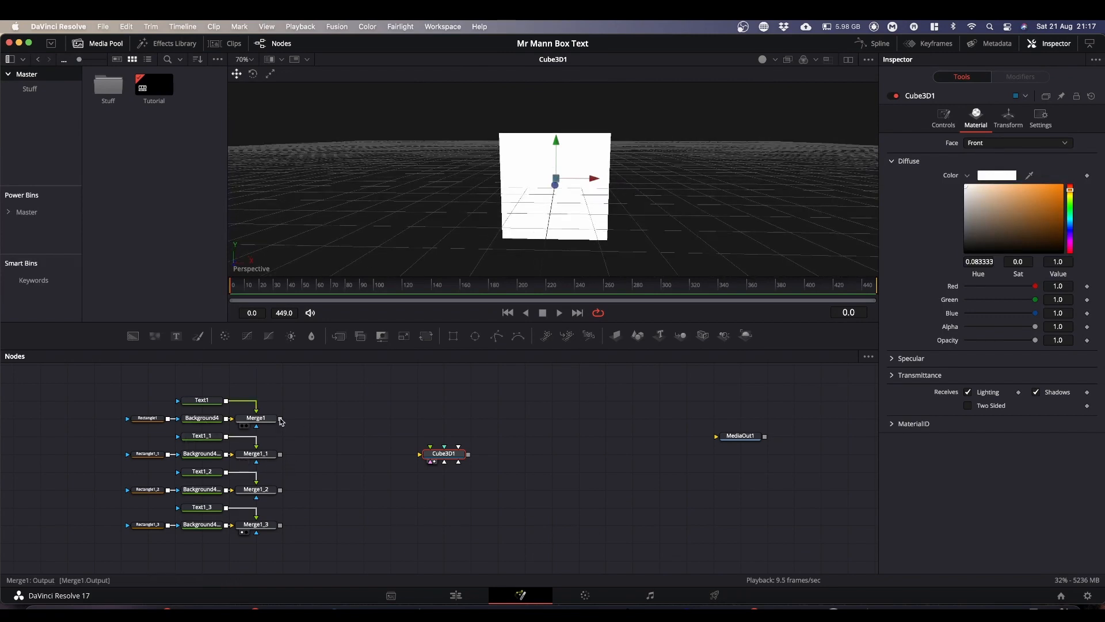
- Connect Merge1 to the Front face input of Cube3D1 and Merge1_1 to its Bottom face input
{"action": "left_click_drag", "start_coordinate": [280, 420], "coordinate": [448, 458]}
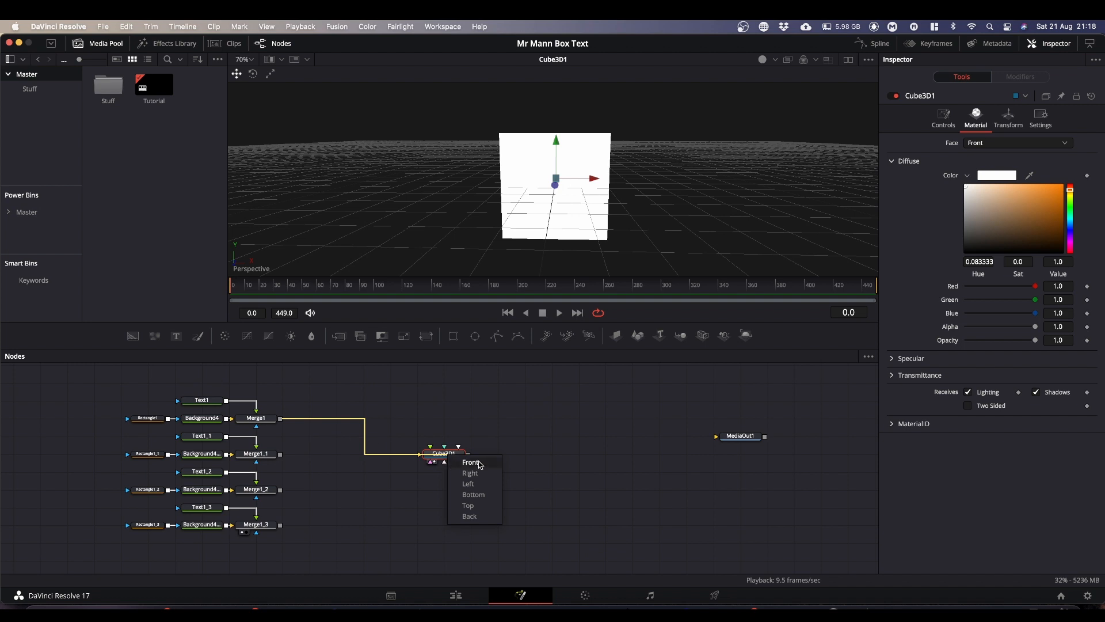
{"action": "left_click", "coordinate": [471, 462]}
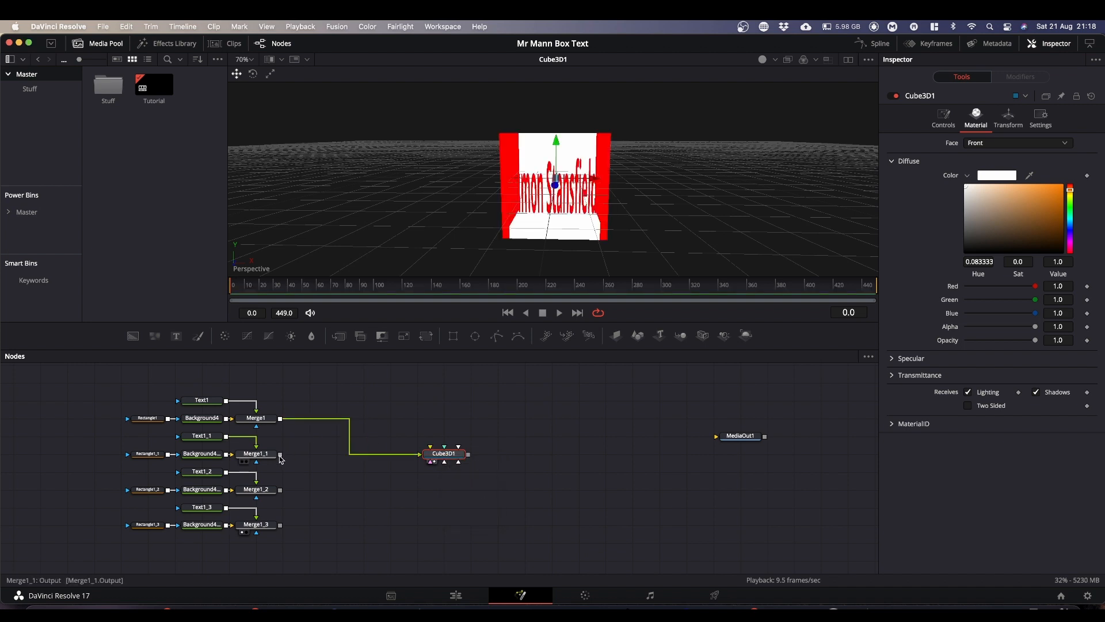
{"action": "left_click_drag", "start_coordinate": [280, 454], "coordinate": [447, 455]}
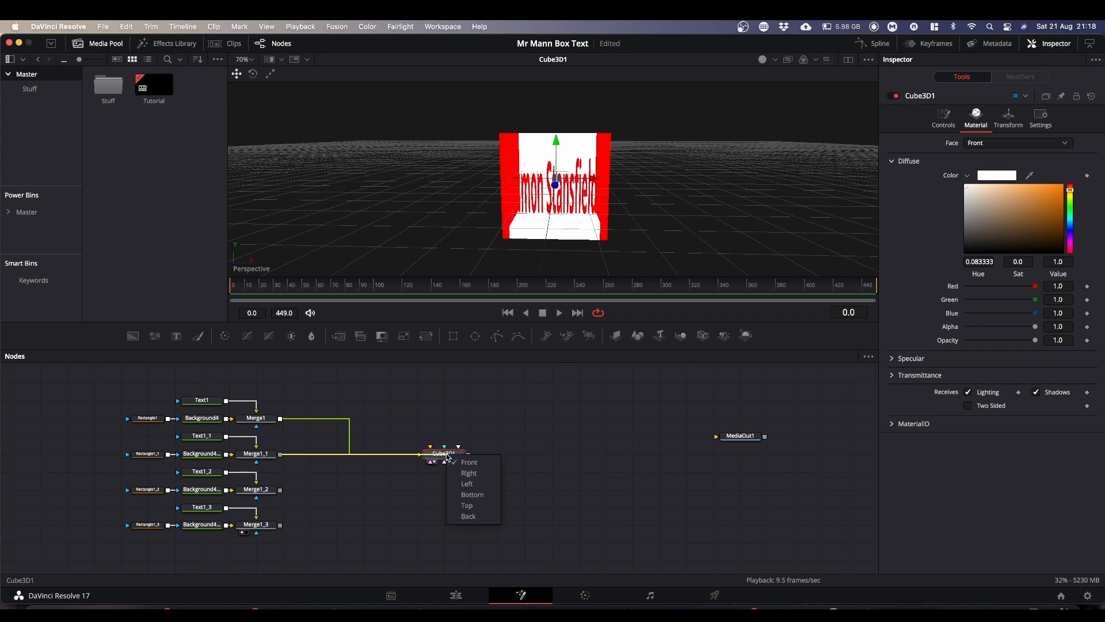
{"action": "left_click", "coordinate": [477, 499]}
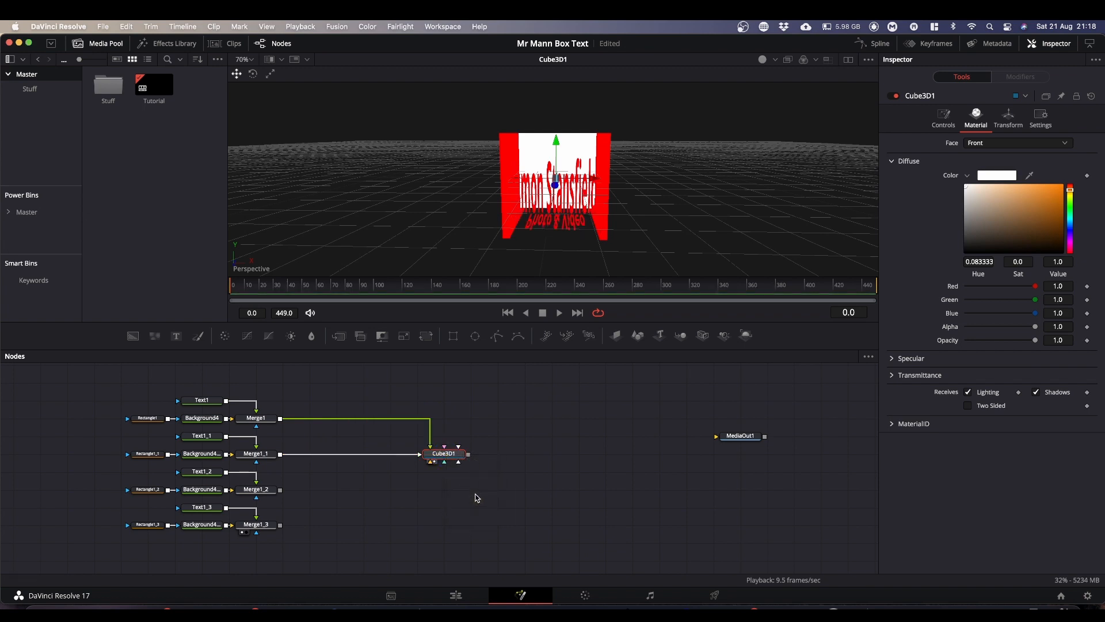
- Connect Merge1_2 to the Back face input of Cube3D1 and Merge1_3 to its Top face input
{"action": "left_click_drag", "start_coordinate": [304, 494], "coordinate": [445, 454]}
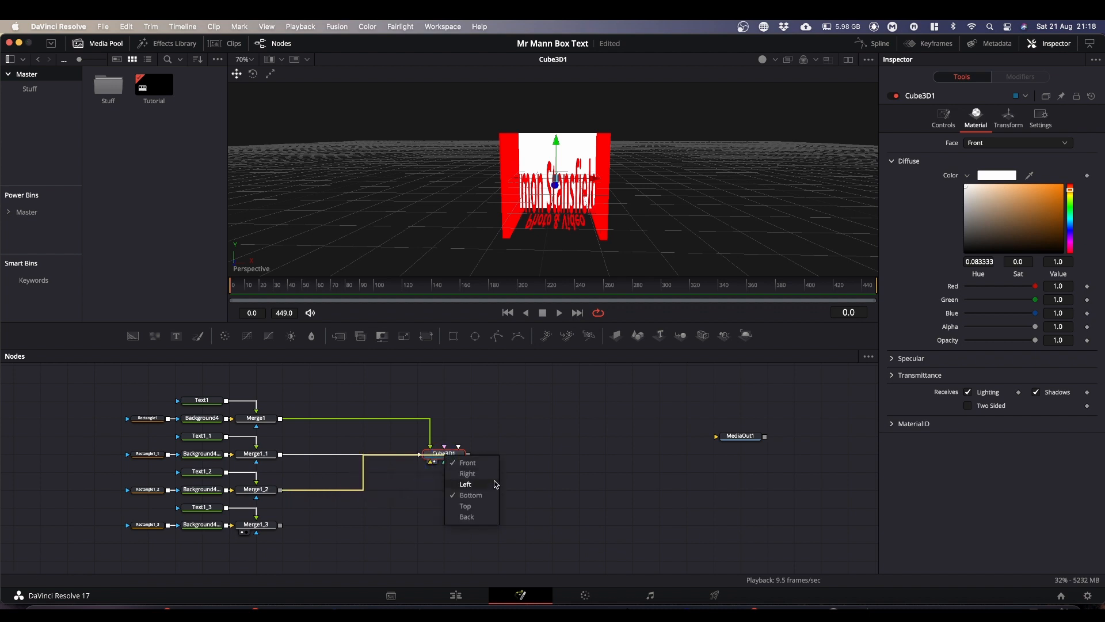
{"action": "left_click", "coordinate": [467, 517]}
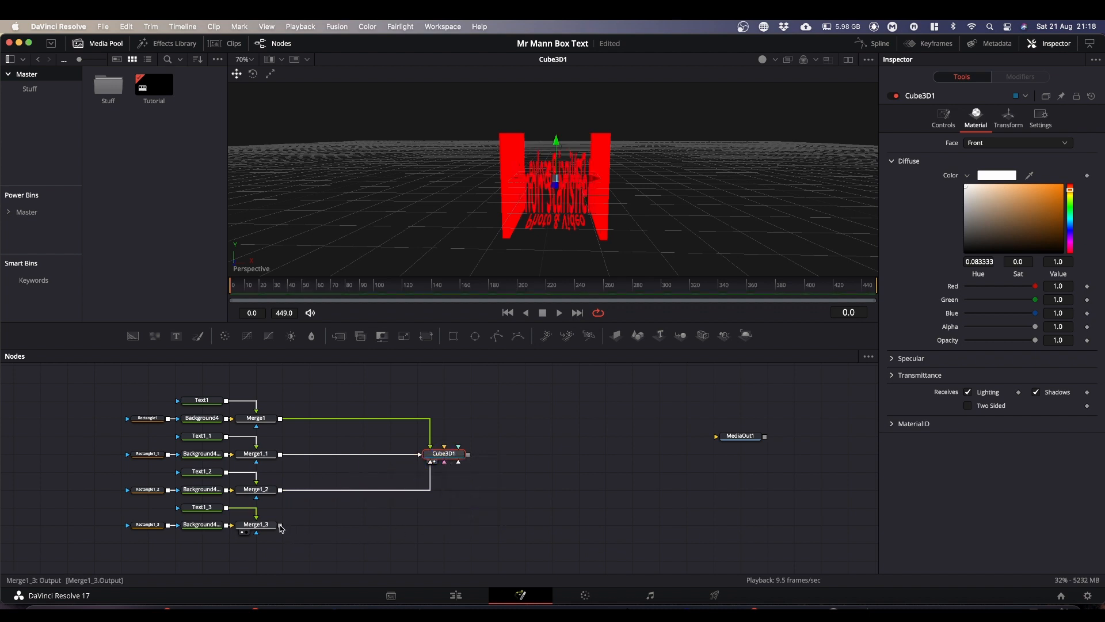
{"action": "left_click_drag", "start_coordinate": [281, 526], "coordinate": [444, 454]}
{"action": "left_click", "coordinate": [464, 505]}
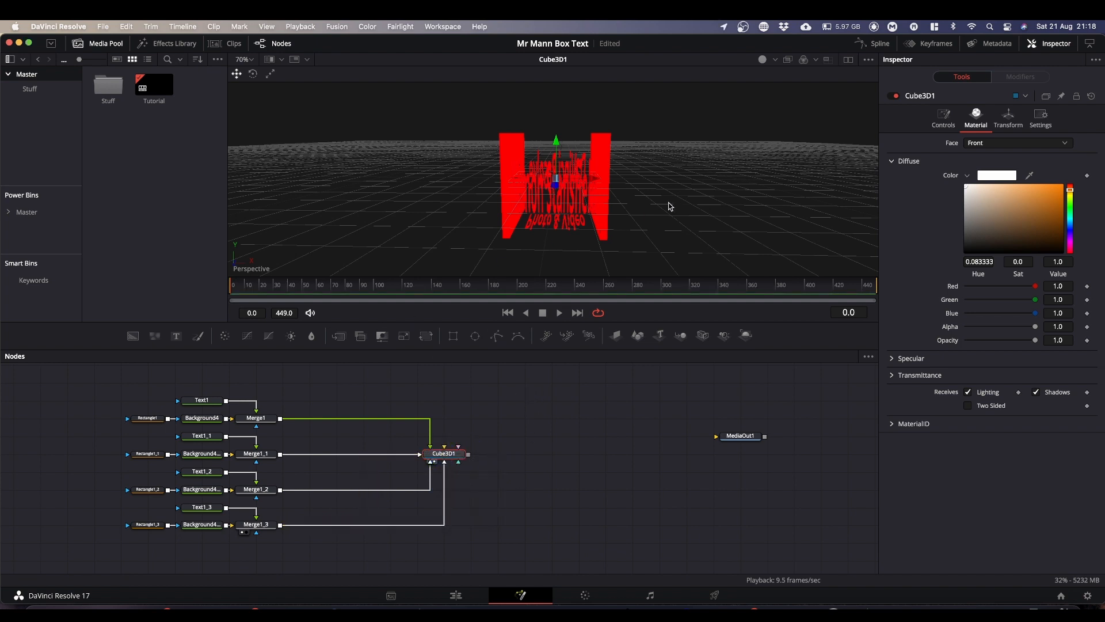
{"action": "mouse_move", "coordinate": [678, 187]}
{"action": "left_mouse_down"}
{"action": "mouse_move", "coordinate": [657, 153]}
{"action": "mouse_move", "coordinate": [627, 165]}
{"action": "mouse_move", "coordinate": [637, 227]}
{"action": "mouse_move", "coordinate": [675, 227]}
{"action": "mouse_move", "coordinate": [684, 215]}
{"action": "mouse_move", "coordinate": [679, 187]}
{"action": "mouse_move", "coordinate": [664, 192]}
{"action": "mouse_move", "coordinate": [676, 167]}
{"action": "mouse_move", "coordinate": [637, 178]}
{"action": "mouse_move", "coordinate": [672, 195]}
{"action": "left_mouse_up"}
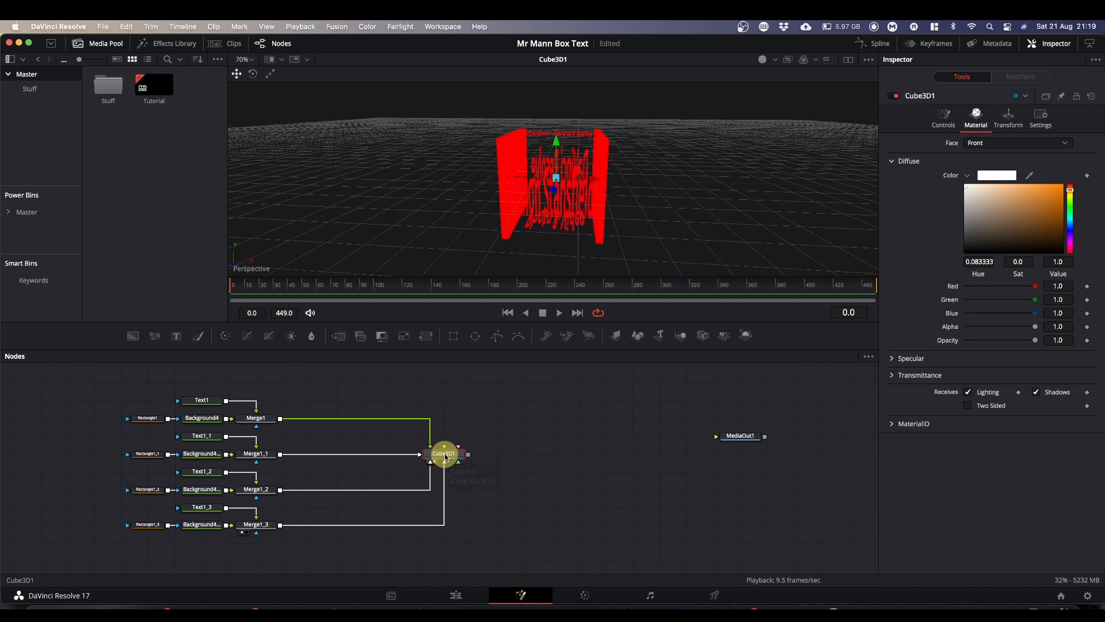
- Unlock the cube's width, height and depth, set height and depth to 0.25, and inspect the resulting box
{"action": "left_click", "coordinate": [943, 118]}
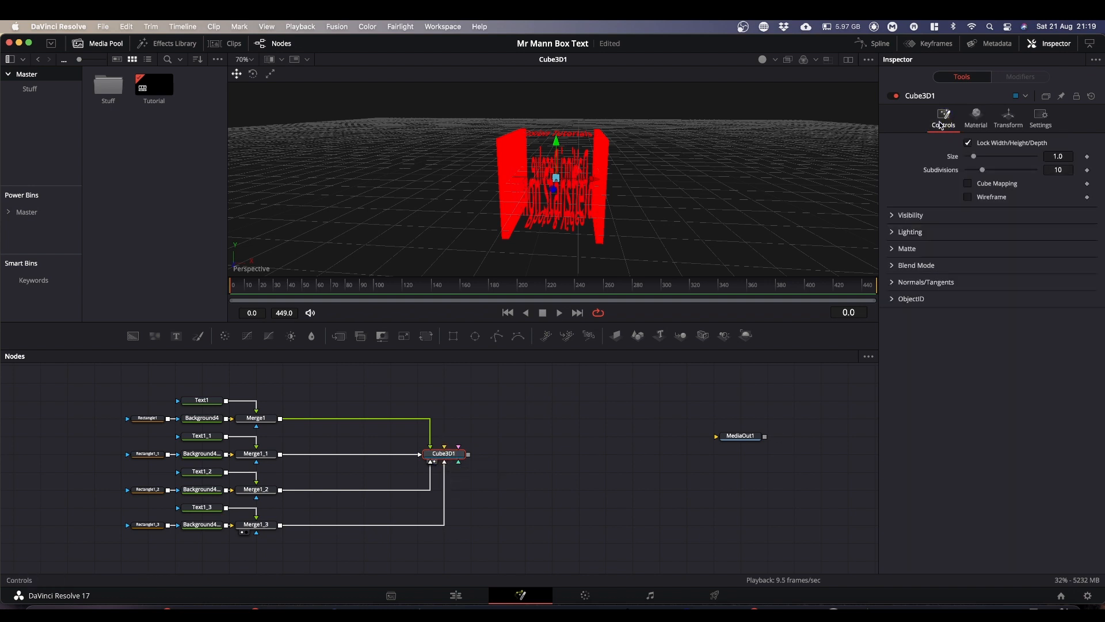
{"action": "left_click", "coordinate": [968, 143]}
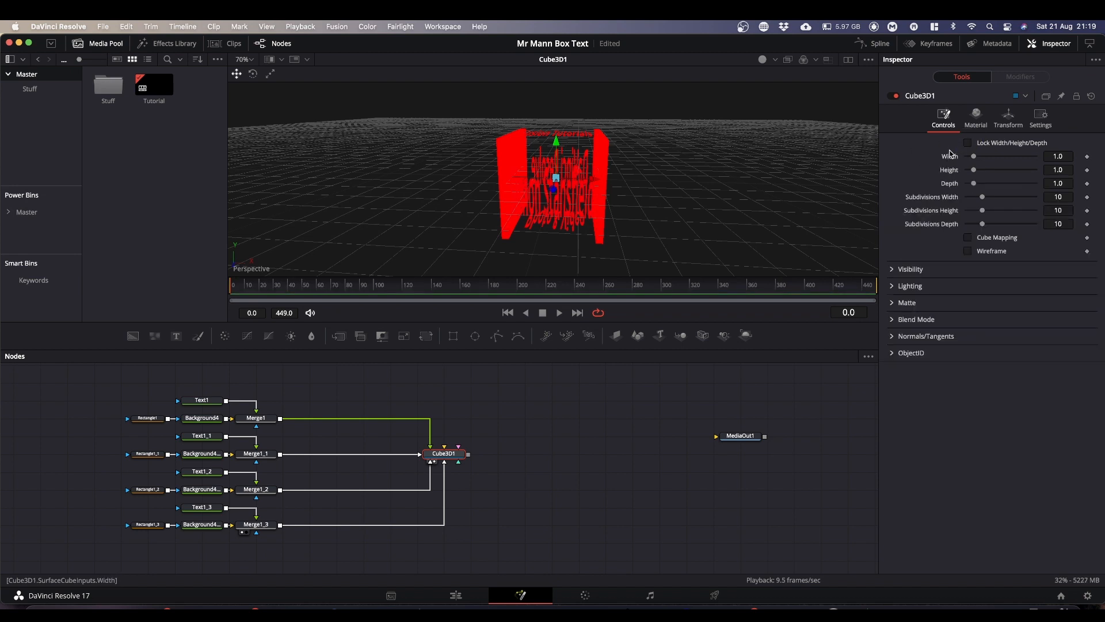
{"action": "left_click", "coordinate": [1062, 170]}
{"action": "type", "text": ".25"}
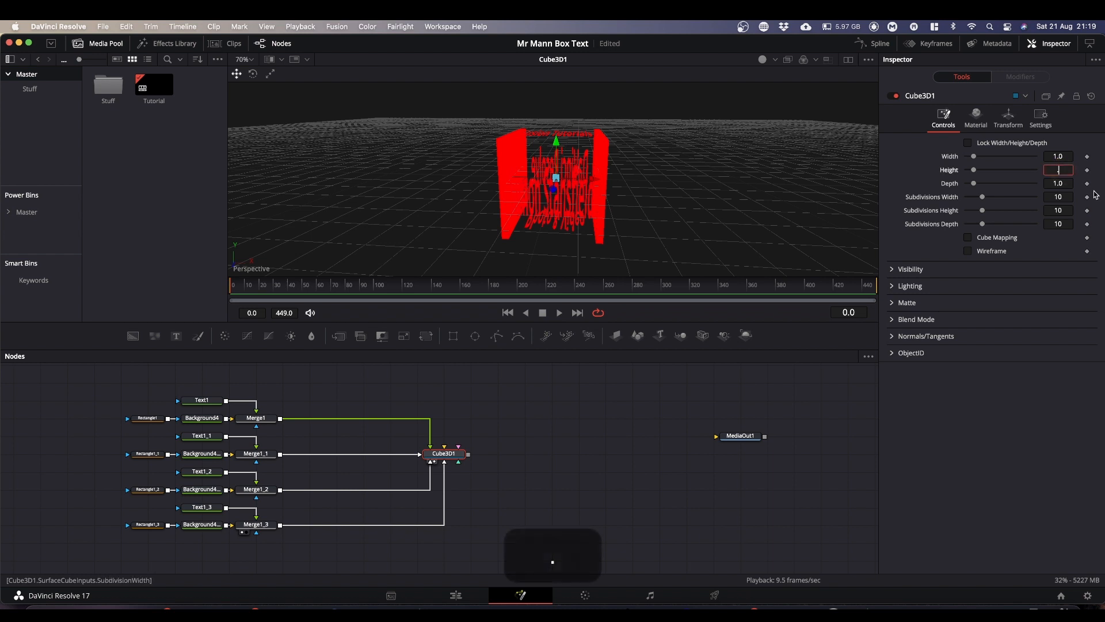
{"action": "left_click", "coordinate": [1059, 184]}
{"action": "type", "text": "."}
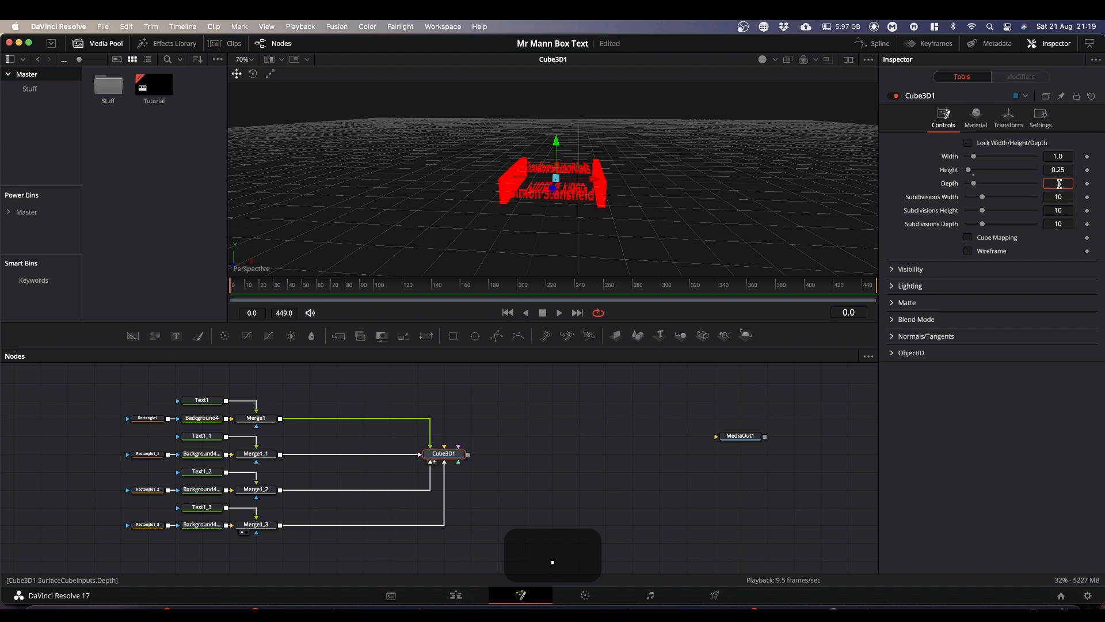
{"action": "type", "text": "25"}
{"action": "left_click", "coordinate": [1045, 413]}
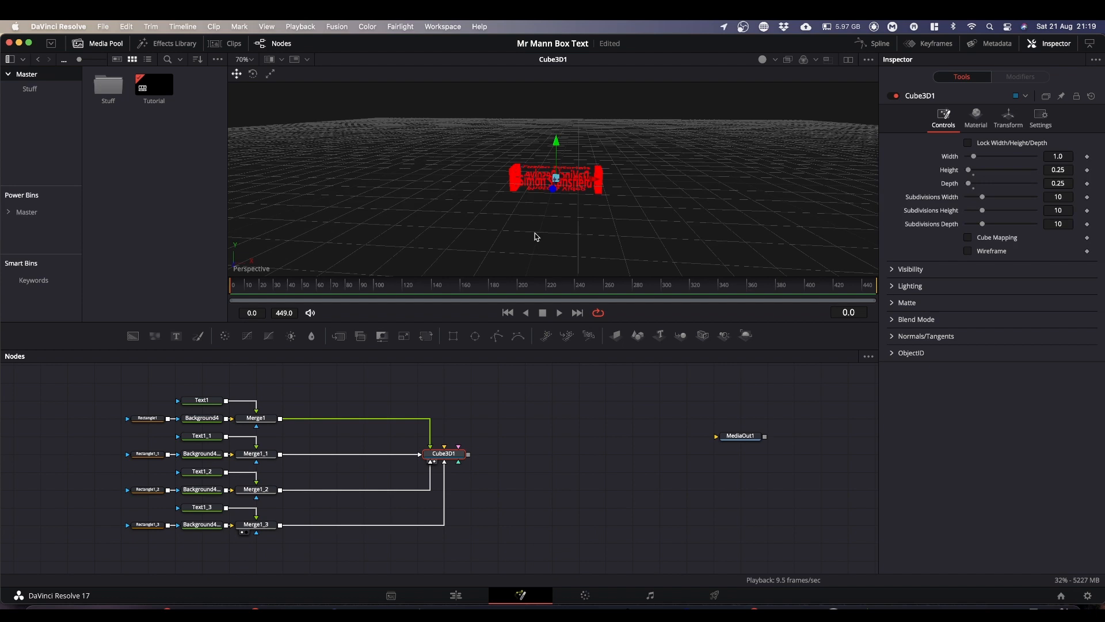
{"action": "scroll", "coordinate": [608, 198], "scroll_direction": "up", "scroll_amount": 5}
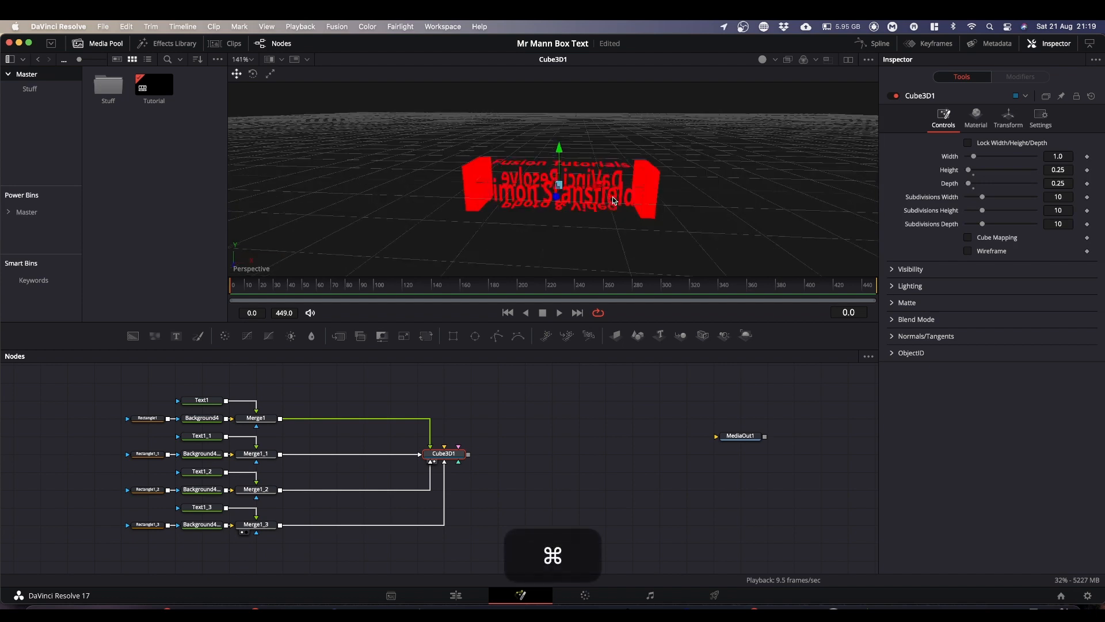
{"action": "left_click_drag", "start_coordinate": [757, 232], "coordinate": [731, 225]}
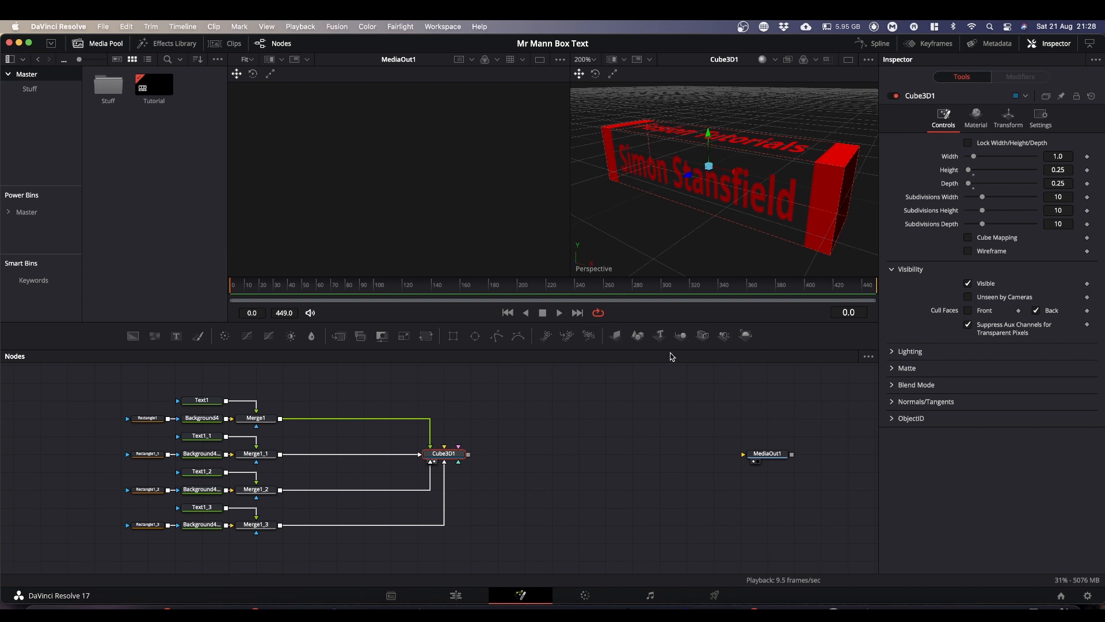
- Add a Merge 3D with a Camera 3D and a Spot Light connected, and feed it through a Renderer 3D into MediaOut1
{"action": "left_click_drag", "start_coordinate": [681, 338], "coordinate": [579, 454]}
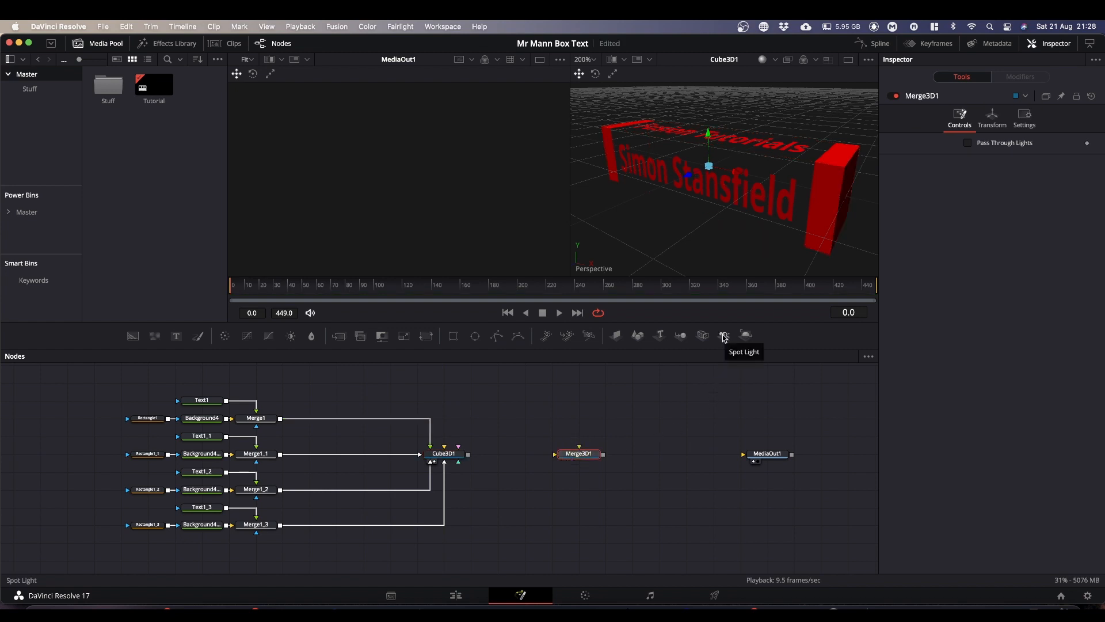
{"action": "left_click", "coordinate": [703, 336]}
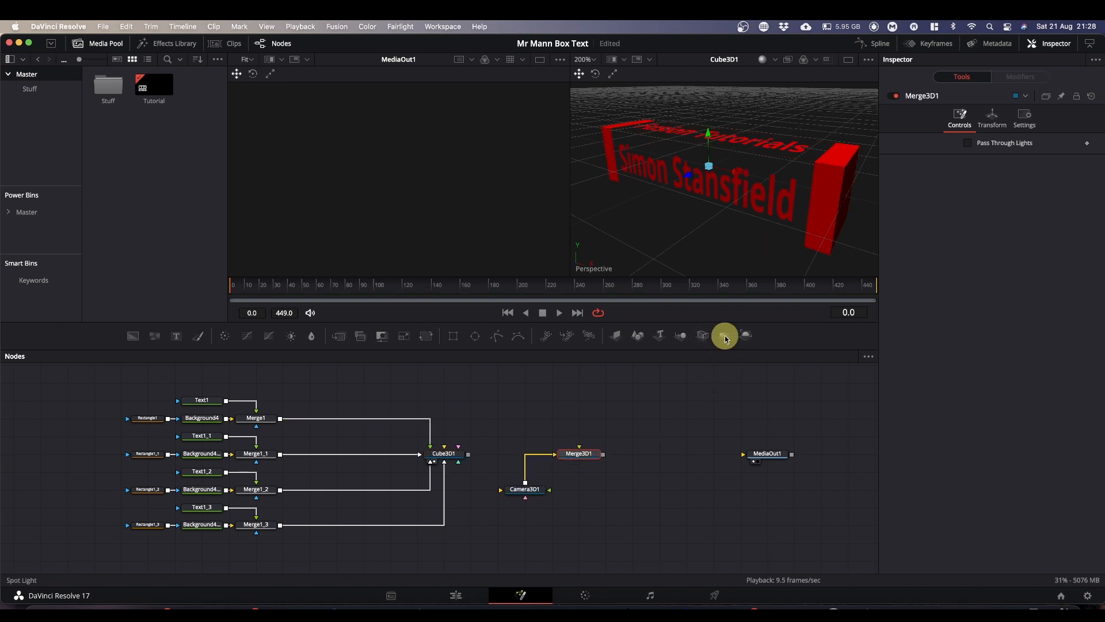
{"action": "left_click", "coordinate": [724, 335]}
{"action": "left_click", "coordinate": [746, 335]}
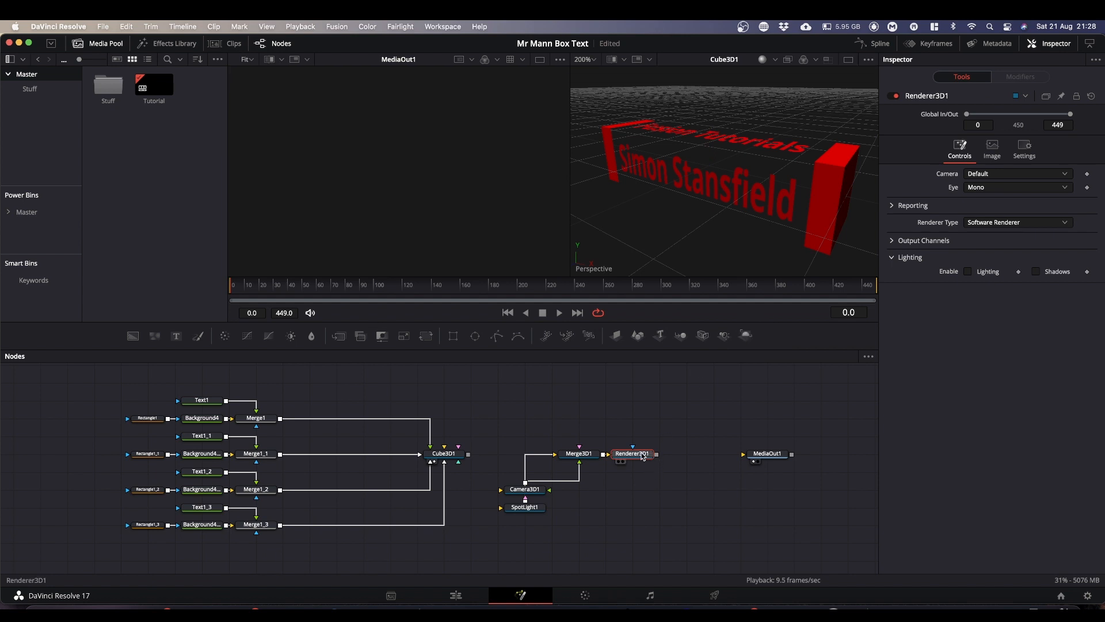
{"action": "left_click_drag", "start_coordinate": [647, 454], "coordinate": [675, 454]}
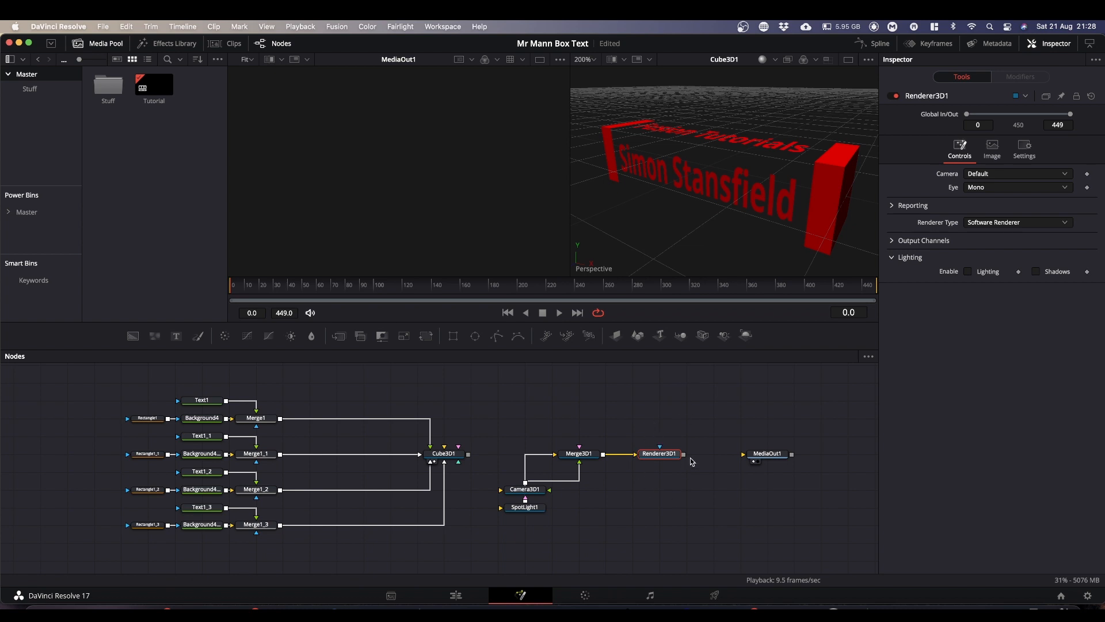
{"action": "left_click_drag", "start_coordinate": [684, 455], "coordinate": [759, 454]}
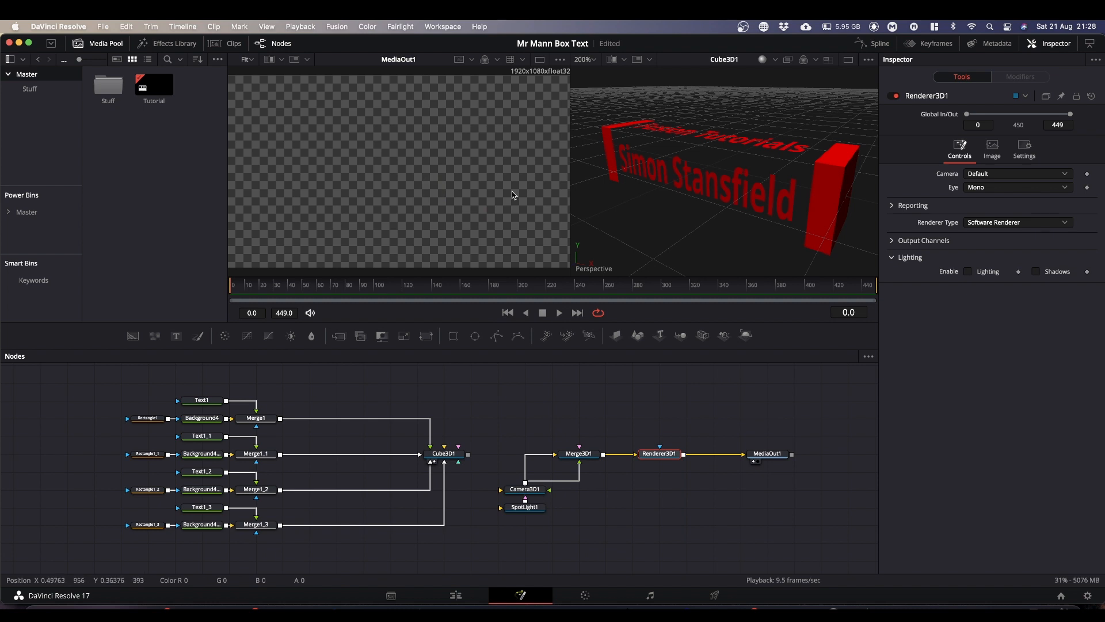
- Rearrange the node layout with Camera3D1 directly above Merge3D1 and SpotLight1 directly below it
{"action": "left_click", "coordinate": [533, 490]}
{"action": "left_click_drag", "start_coordinate": [533, 489], "coordinate": [579, 435]}
{"action": "left_click_drag", "start_coordinate": [527, 509], "coordinate": [579, 479]}
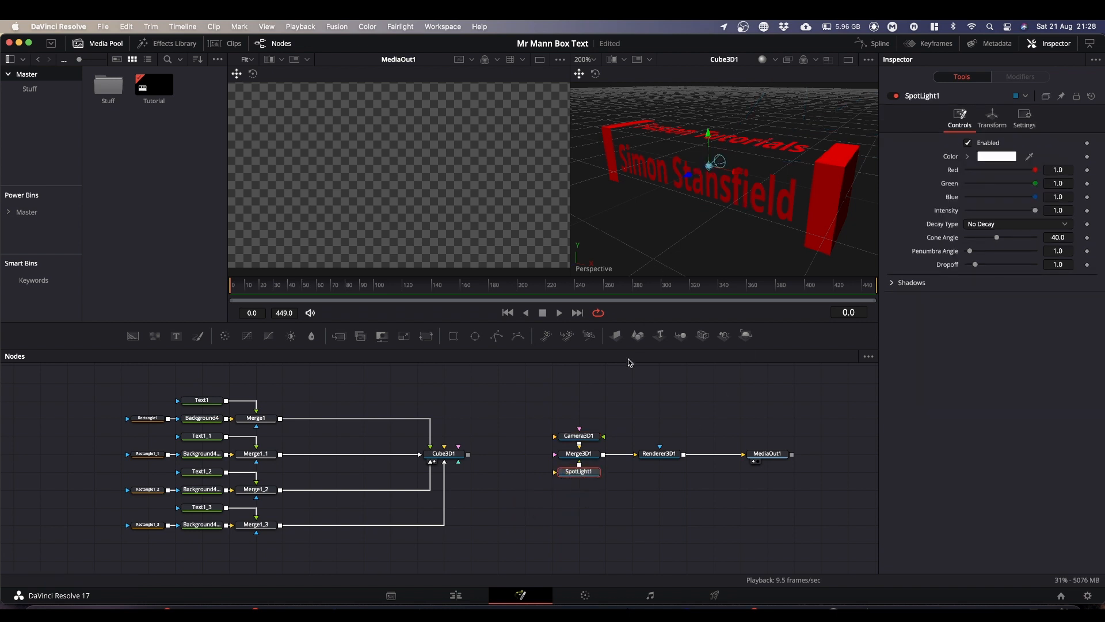
- Connect Cube3D1 to Merge3D1, with Merge3D1 shown in the 3D viewer, and compare the scene with viewer lighting off and on
{"action": "left_click_drag", "start_coordinate": [583, 455], "coordinate": [707, 202]}
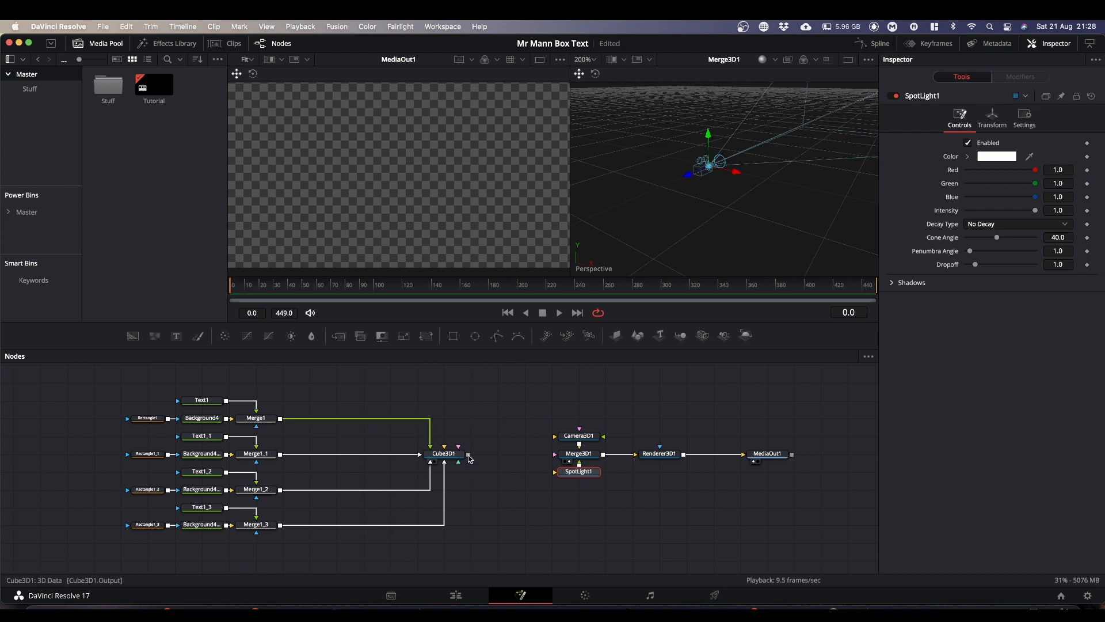
{"action": "left_click_drag", "start_coordinate": [468, 454], "coordinate": [567, 456]}
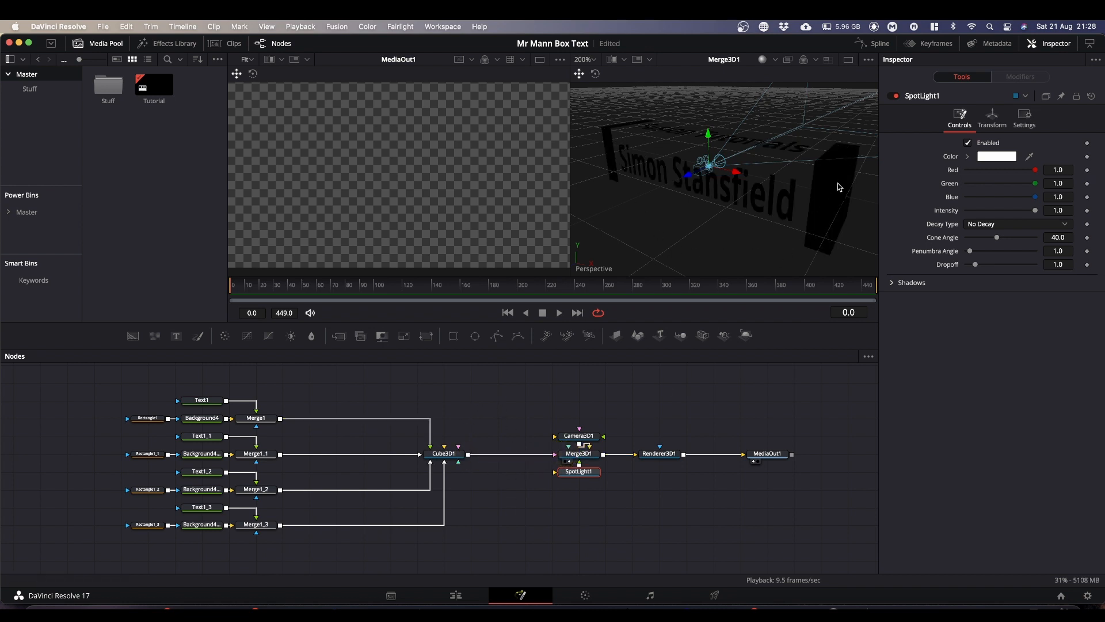
{"action": "left_click", "coordinate": [763, 60]}
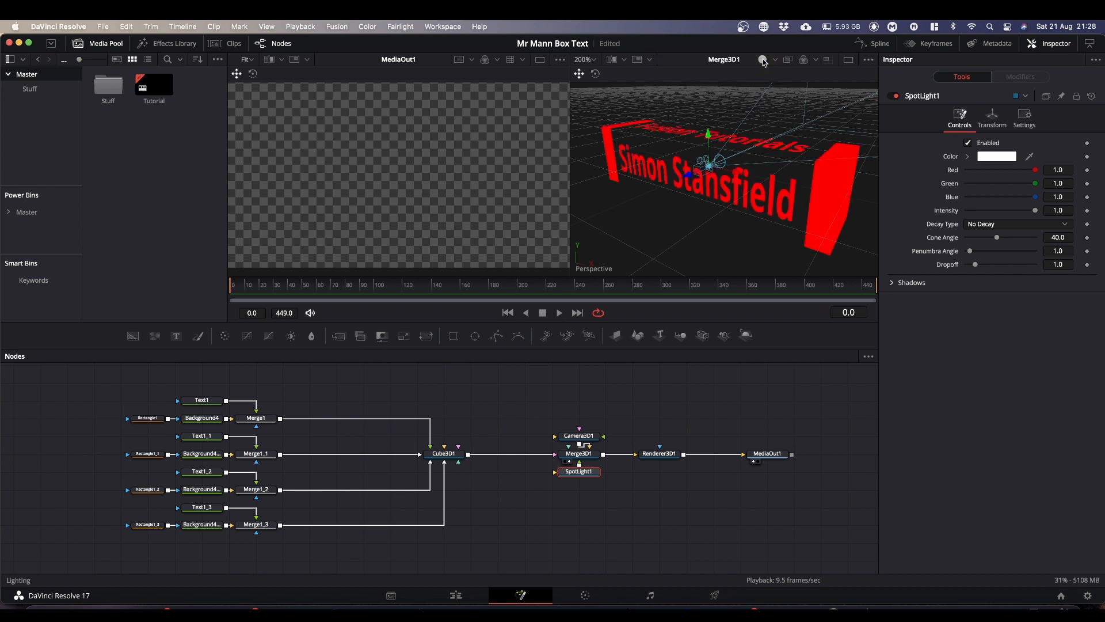
{"action": "left_click", "coordinate": [763, 60]}
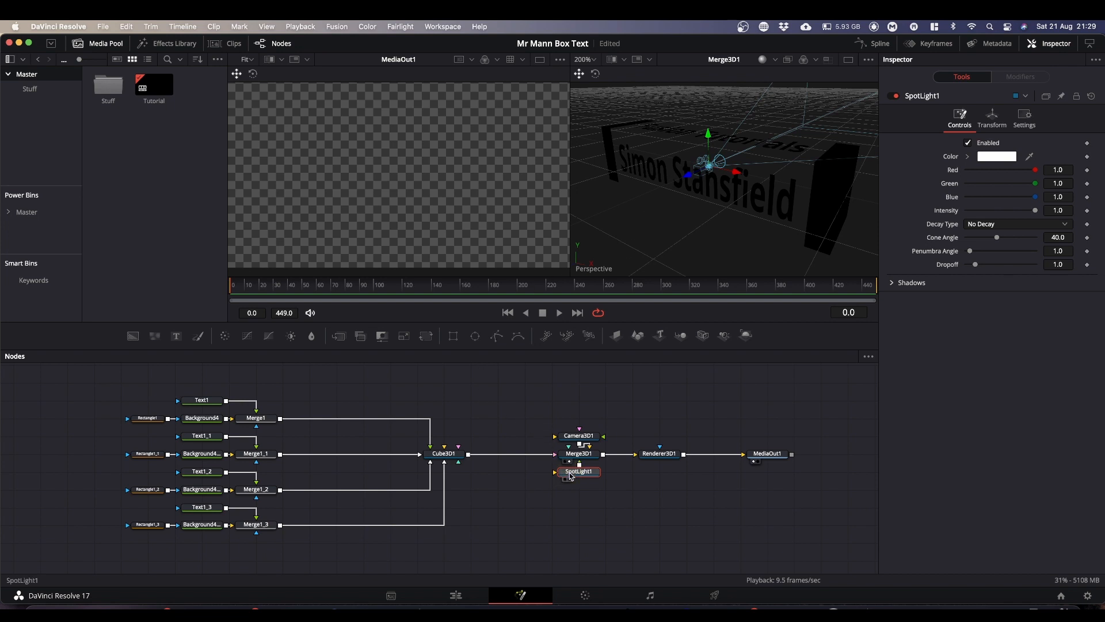
- Enable Use Target in the transform settings of SpotLight1
{"action": "left_click", "coordinate": [993, 118]}
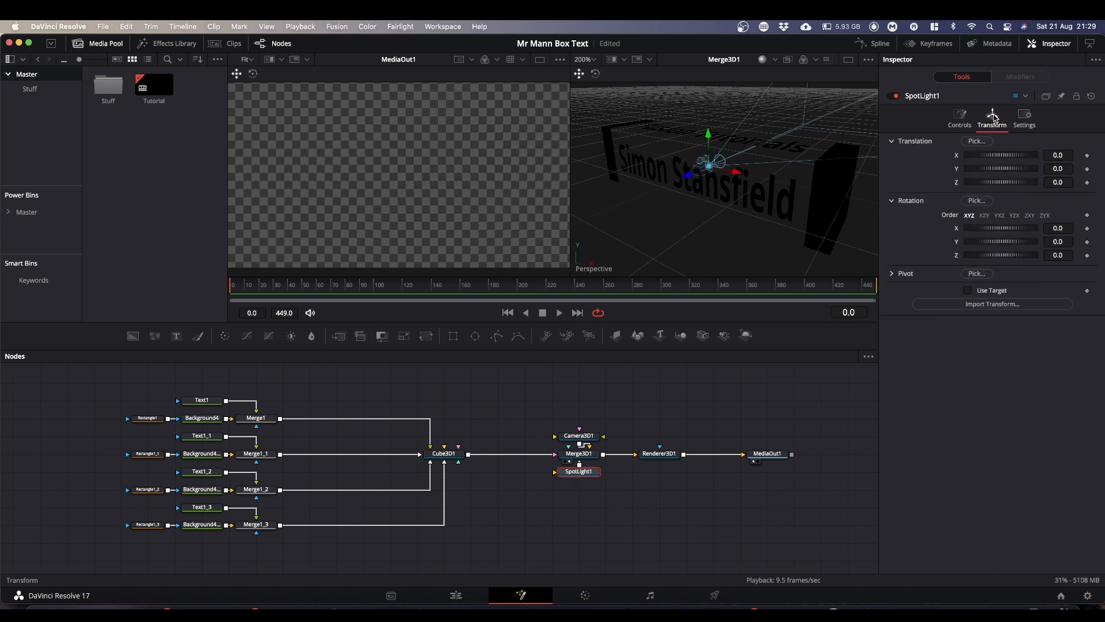
{"action": "left_click", "coordinate": [969, 291]}
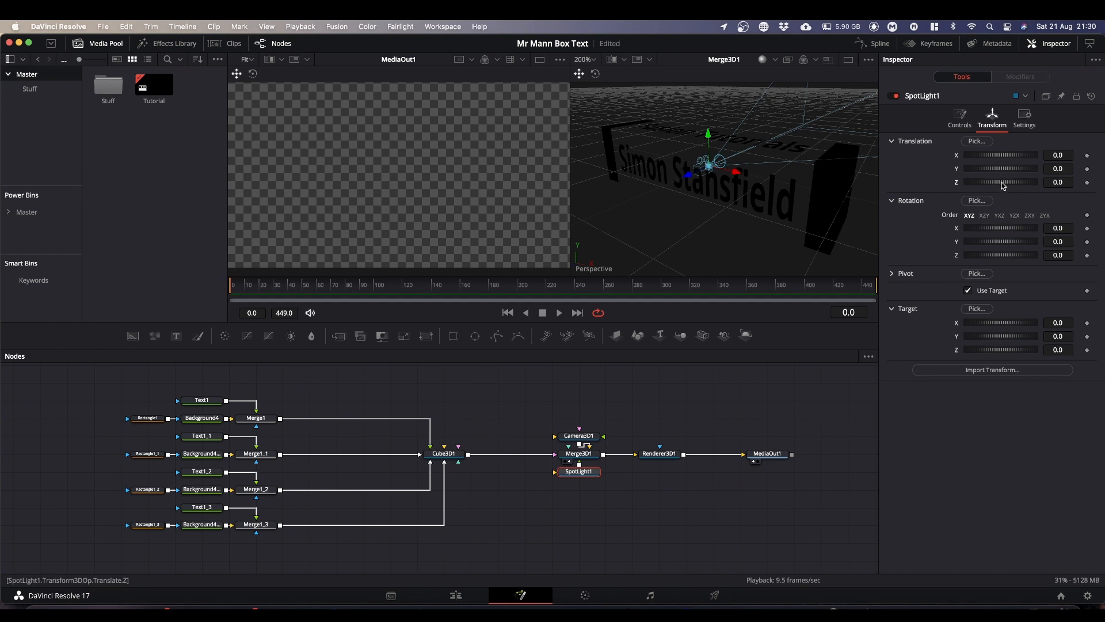
- Move SpotLight1 to X 1.246, Y 0.696 and Z 1.59 so it lights the box from the front, side and above
{"action": "left_click_drag", "start_coordinate": [1001, 184], "coordinate": [1005, 184]}
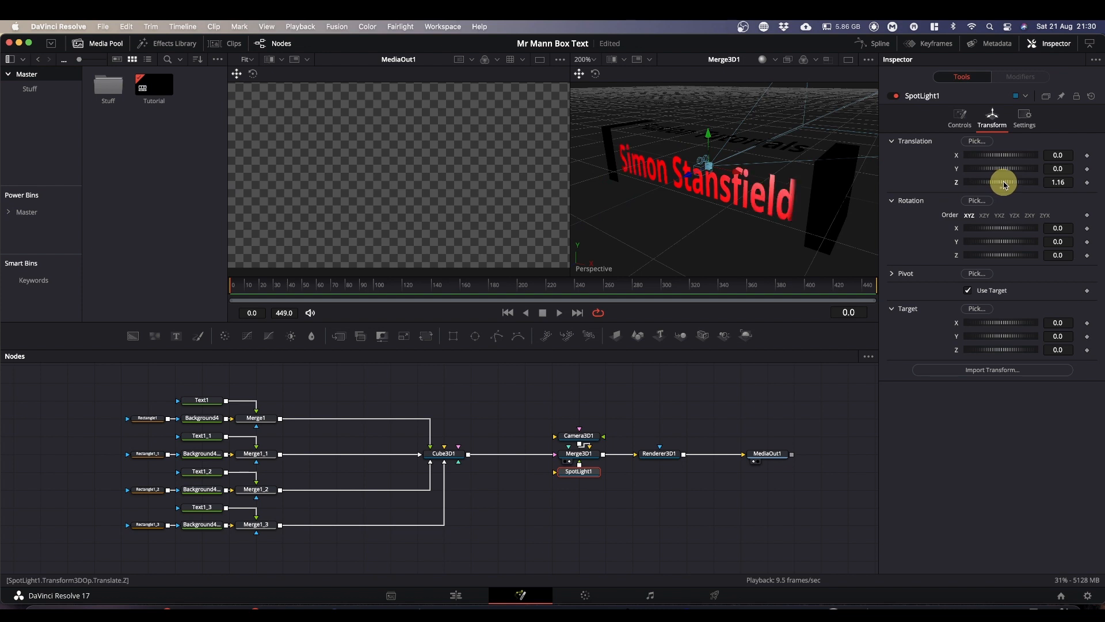
{"action": "left_click_drag", "start_coordinate": [1005, 184], "coordinate": [1022, 160]}
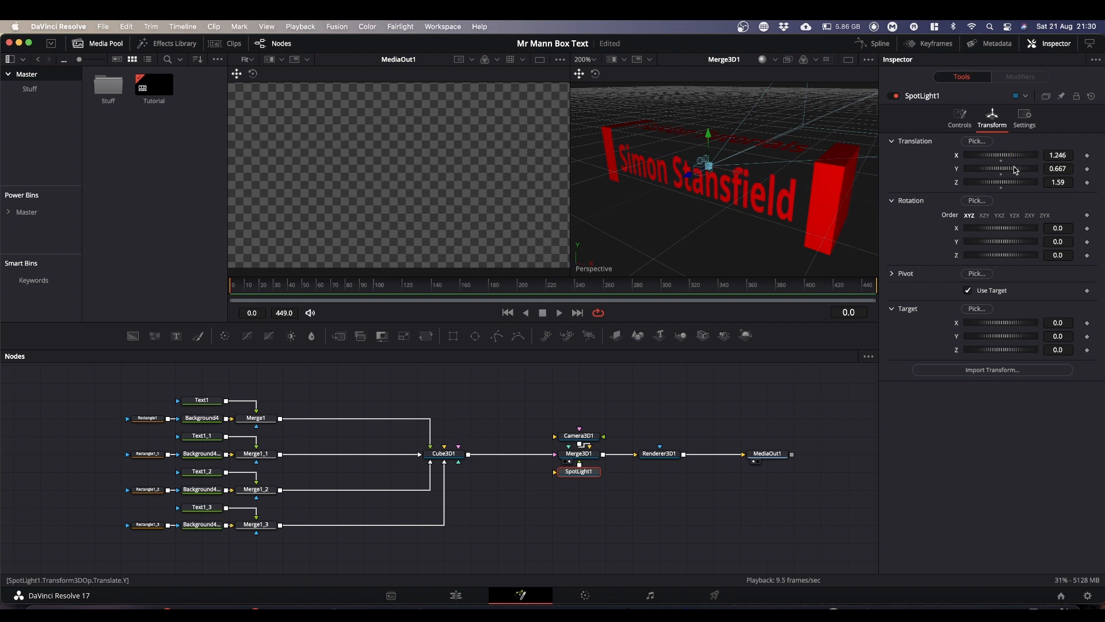
{"action": "left_click_drag", "start_coordinate": [1012, 171], "coordinate": [1013, 171]}
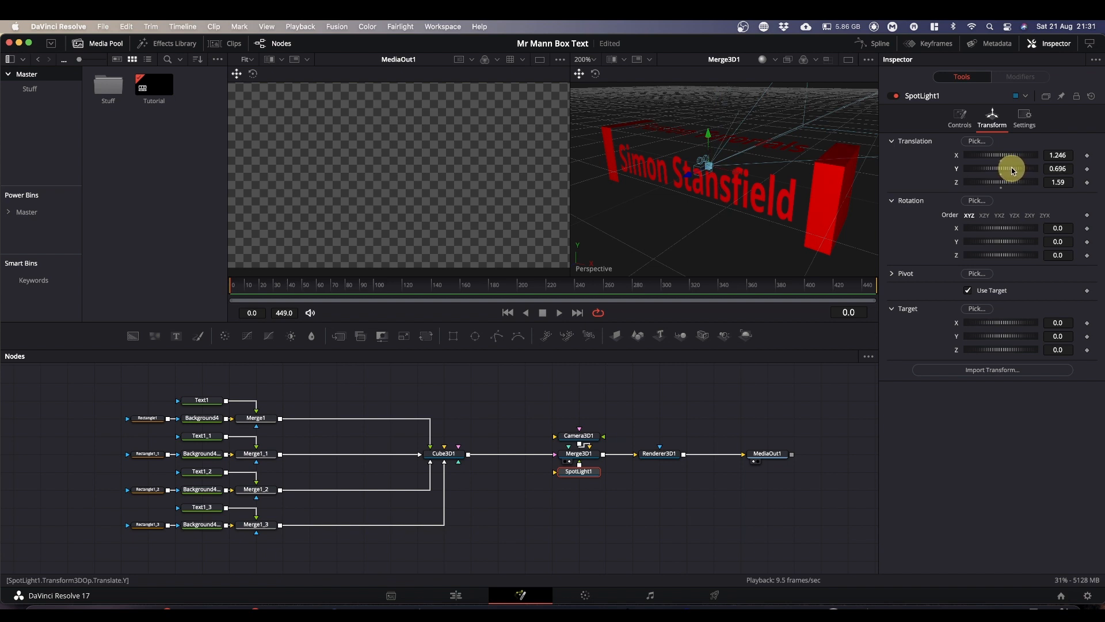
- Copy the perspective point of view of the Merge3D1 viewer to Camera3D1
{"action": "left_click", "coordinate": [578, 456]}
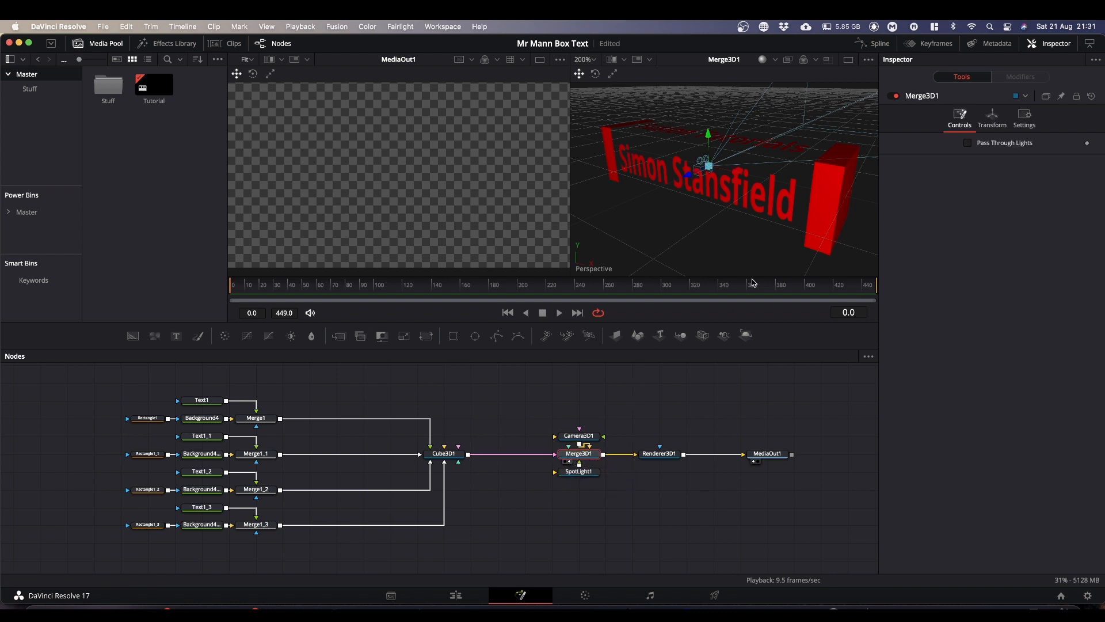
{"action": "right_click", "coordinate": [589, 271]}
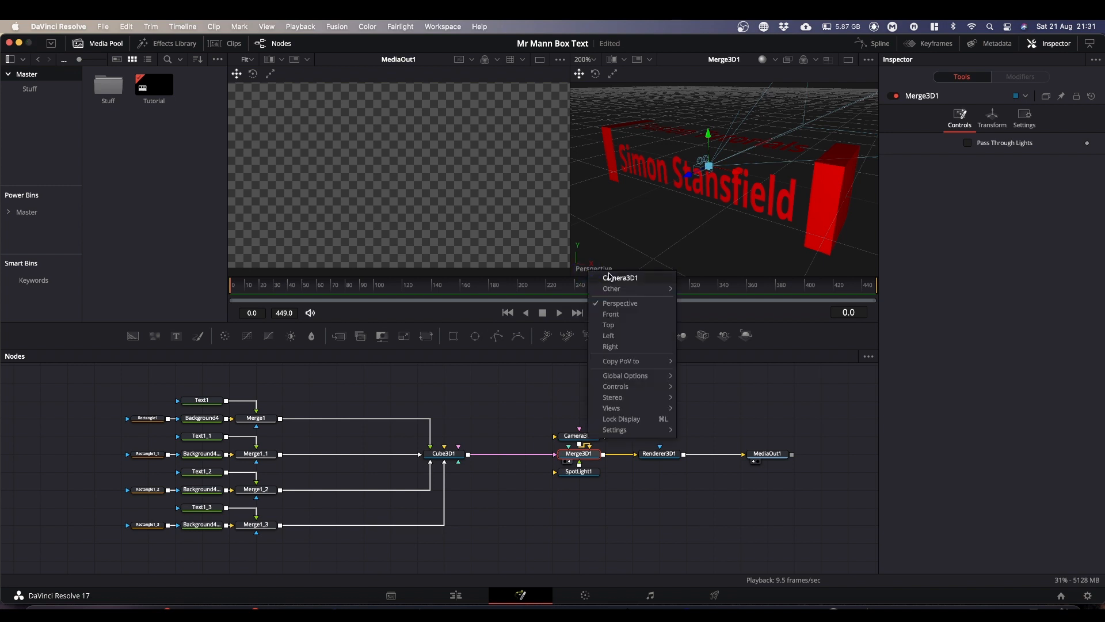
{"action": "mouse_move", "coordinate": [625, 366]}
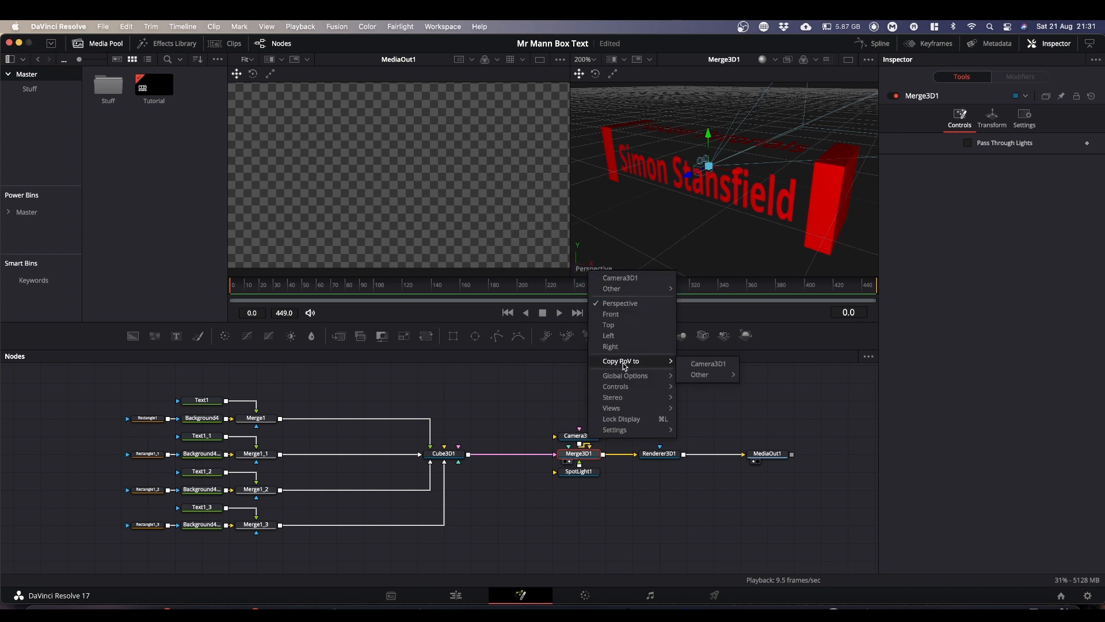
{"action": "left_click", "coordinate": [709, 364]}
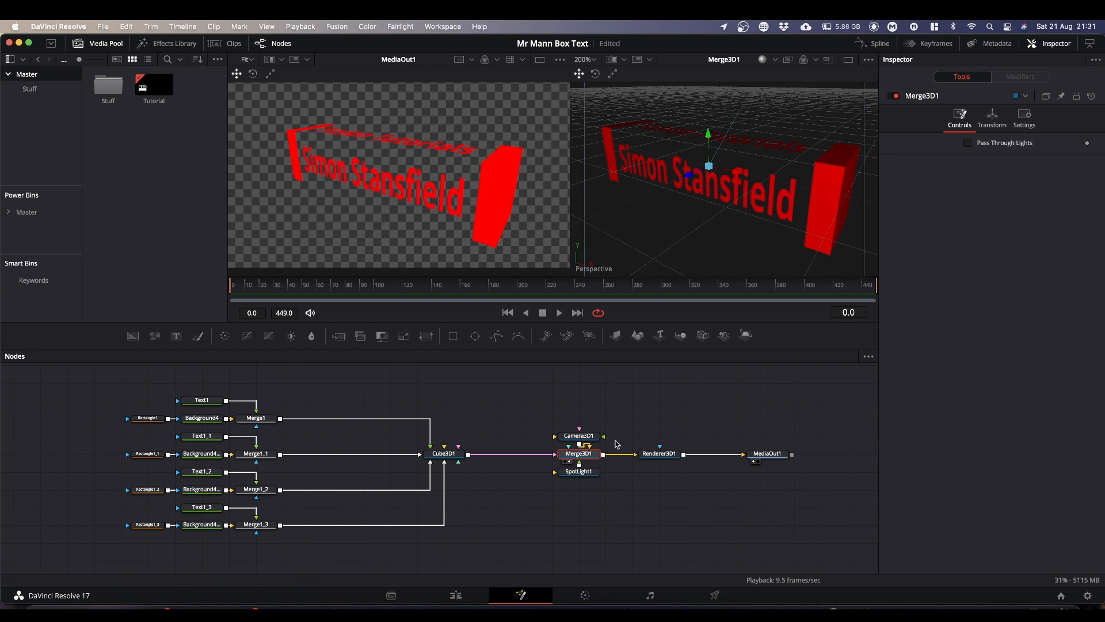
- Enable Lighting and Shadows in the lighting settings of Renderer3D1
{"action": "left_click", "coordinate": [658, 454]}
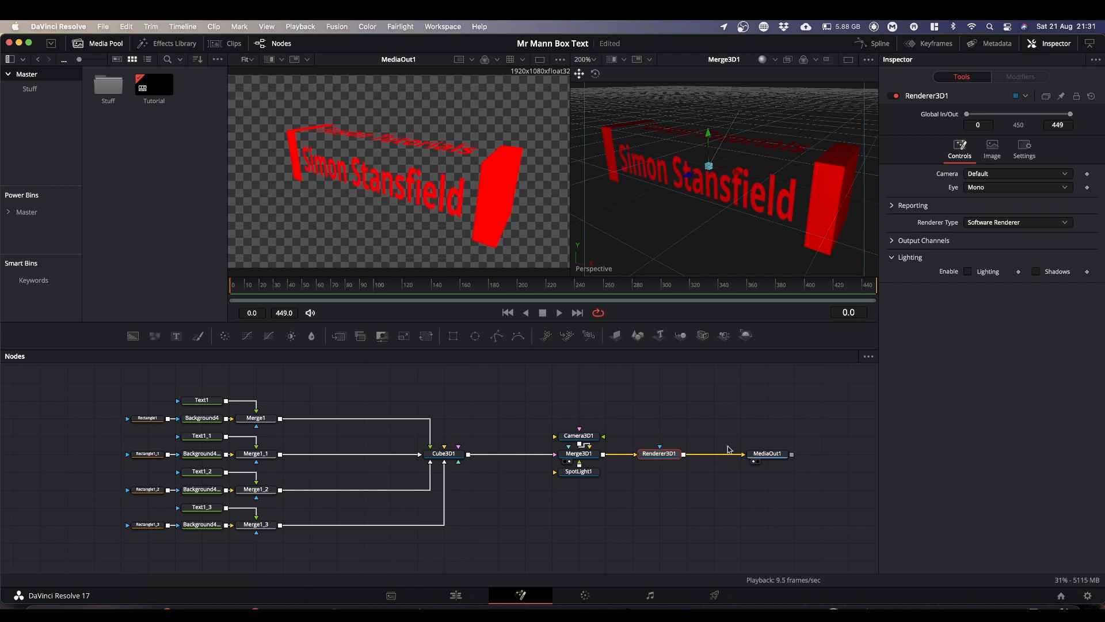
{"action": "left_click", "coordinate": [968, 271]}
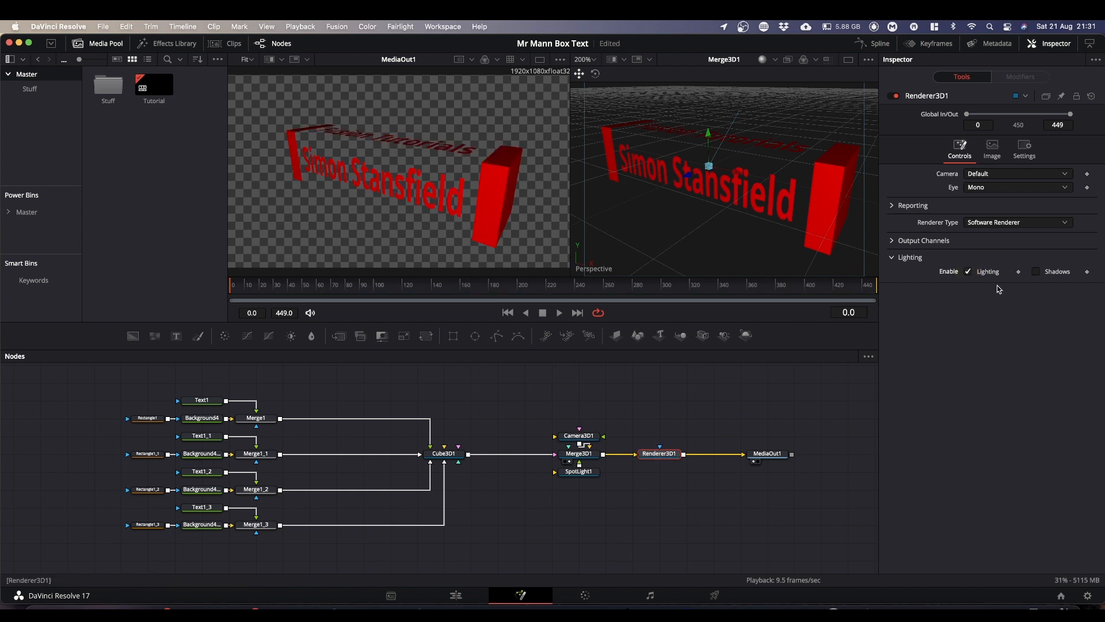
{"action": "left_click", "coordinate": [1037, 272]}
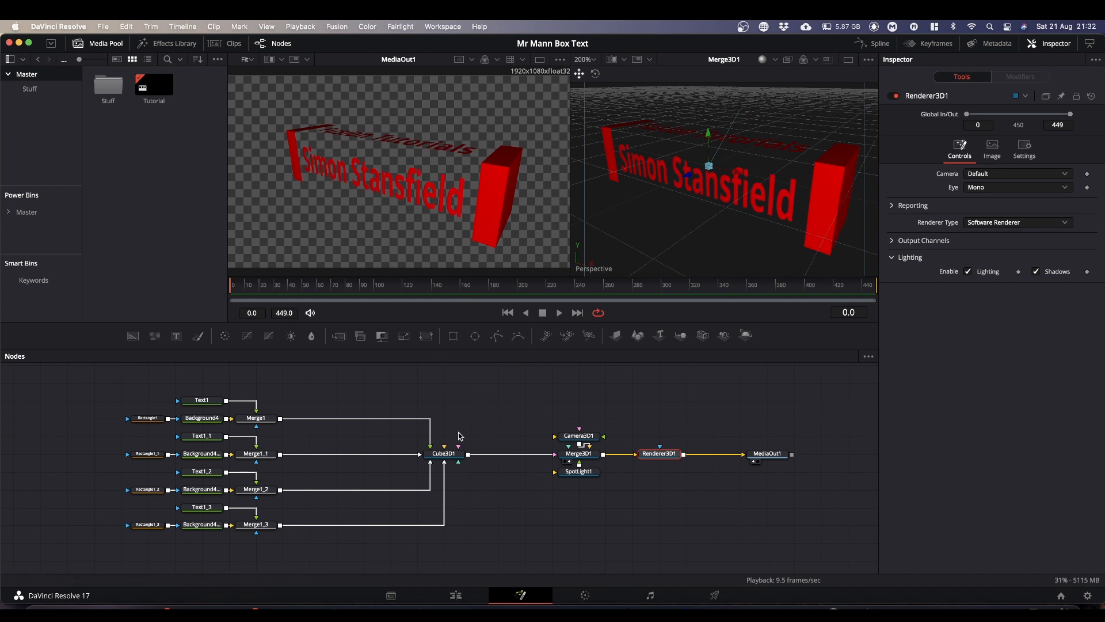
- Add a keyframe to the X rotation of Cube3D1 at frame 0, keeping the rotation at 0
{"action": "left_click", "coordinate": [449, 453]}
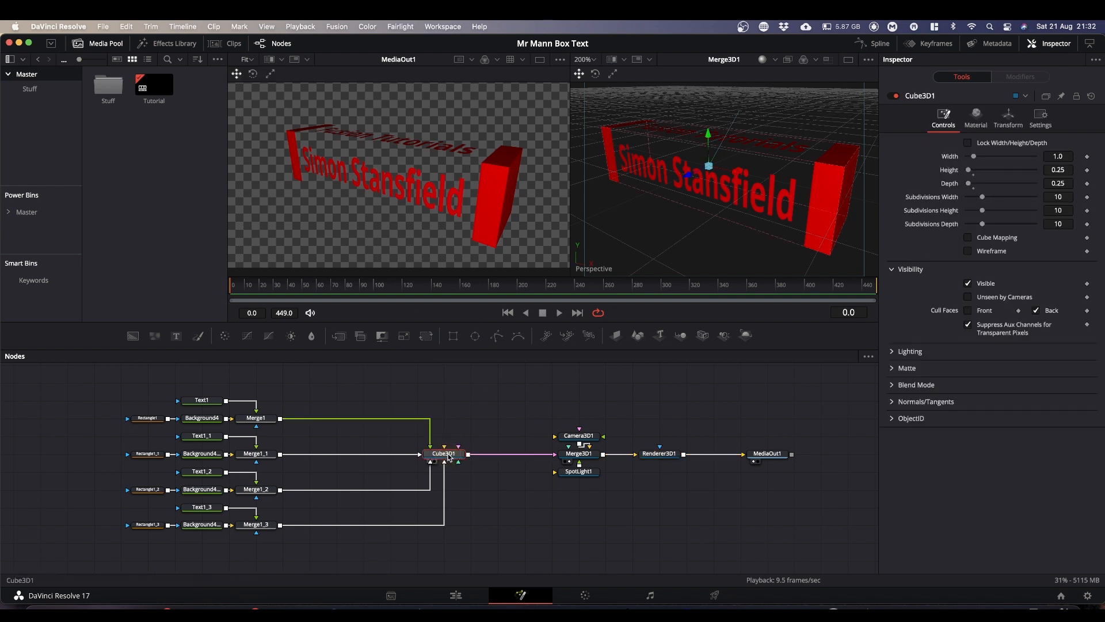
{"action": "left_click", "coordinate": [1009, 119]}
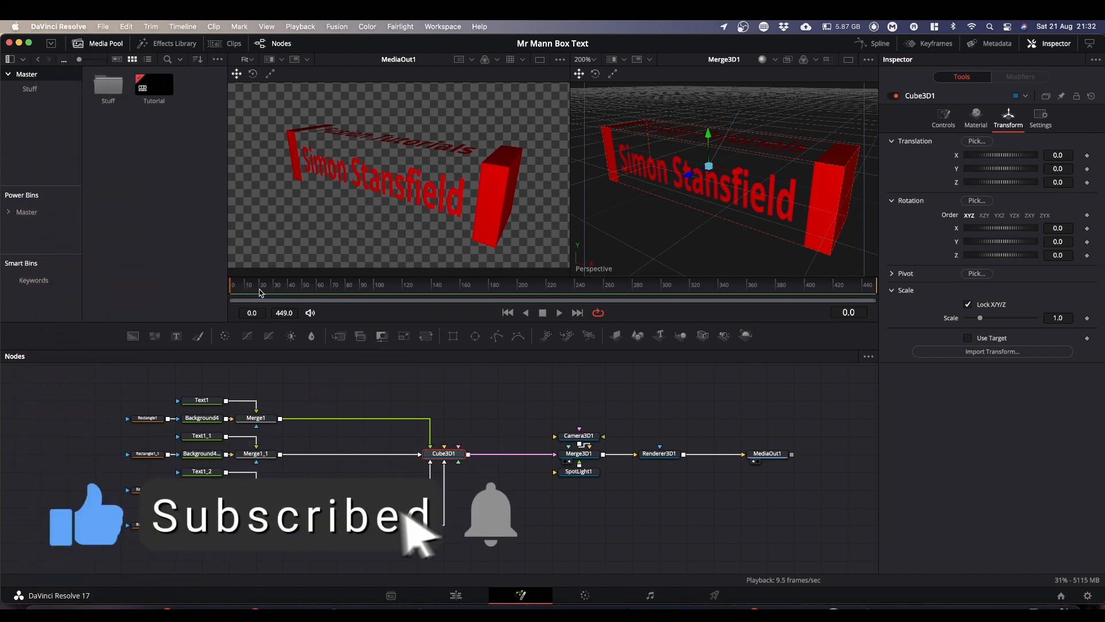
{"action": "left_click", "coordinate": [296, 295]}
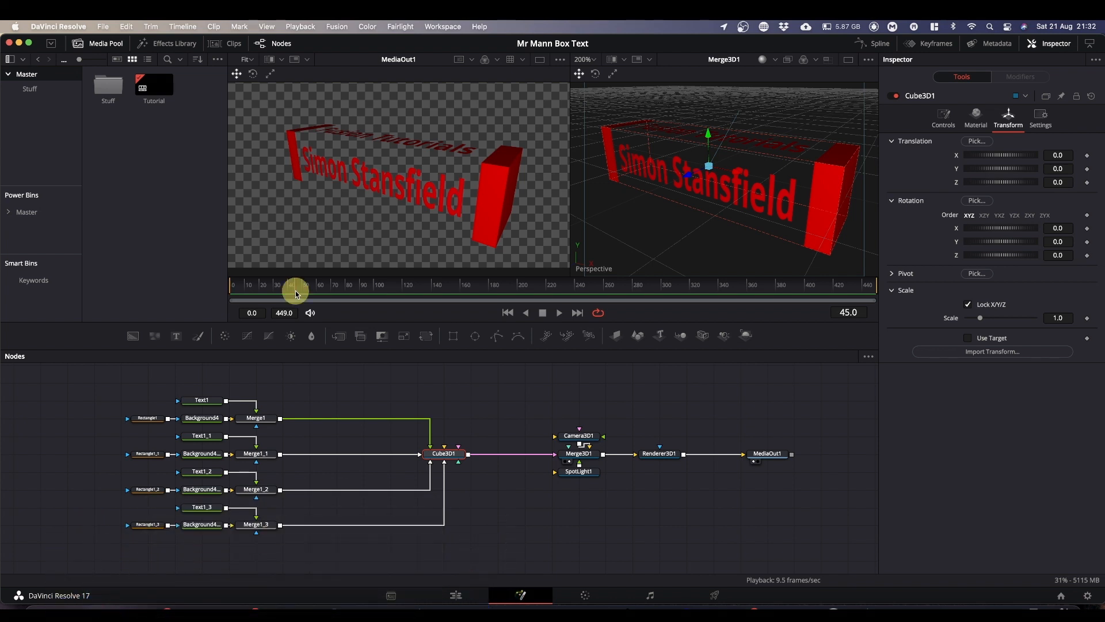
{"action": "left_click_drag", "start_coordinate": [296, 294], "coordinate": [217, 294]}
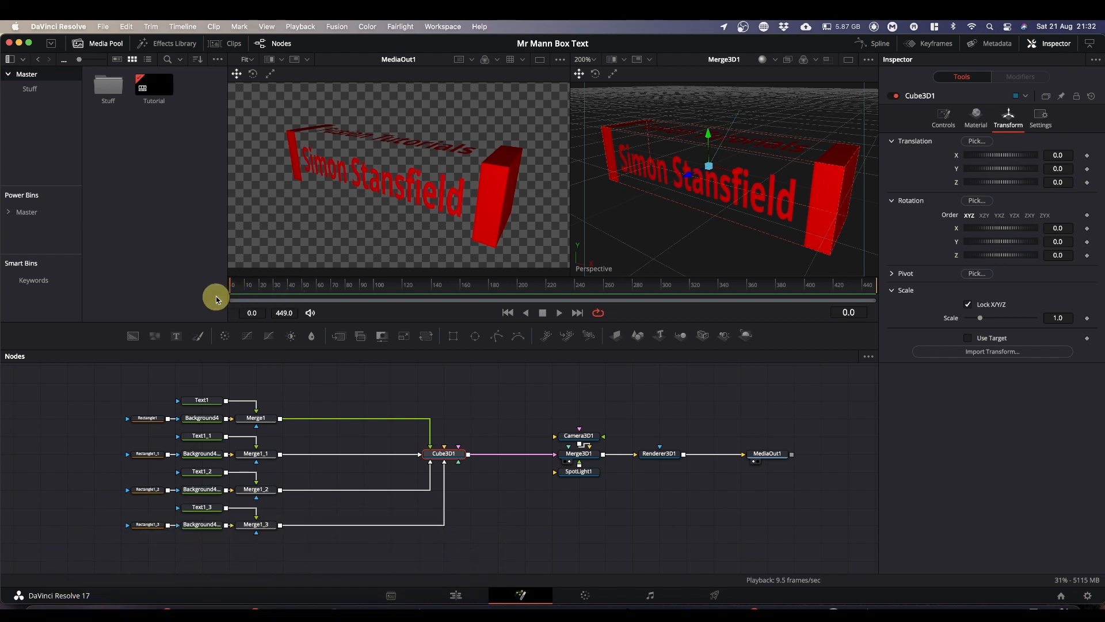
{"action": "left_click", "coordinate": [1087, 228]}
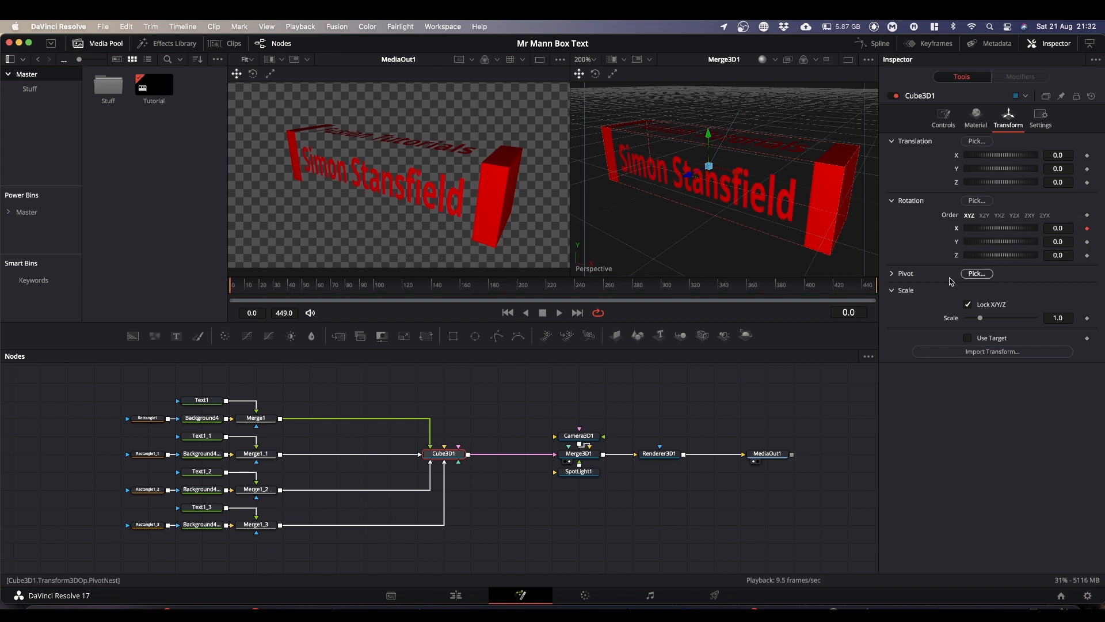
- At frame 45, set the X rotation of Cube3D1 to -90
{"action": "left_click", "coordinate": [296, 291]}
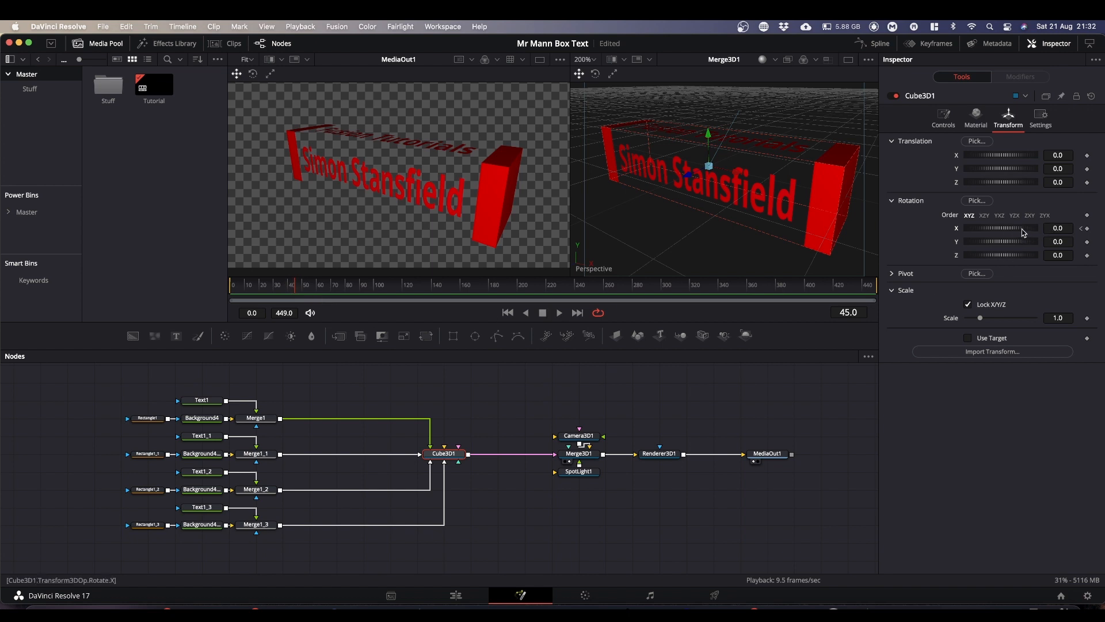
{"action": "left_click_drag", "start_coordinate": [1008, 229], "coordinate": [987, 231]}
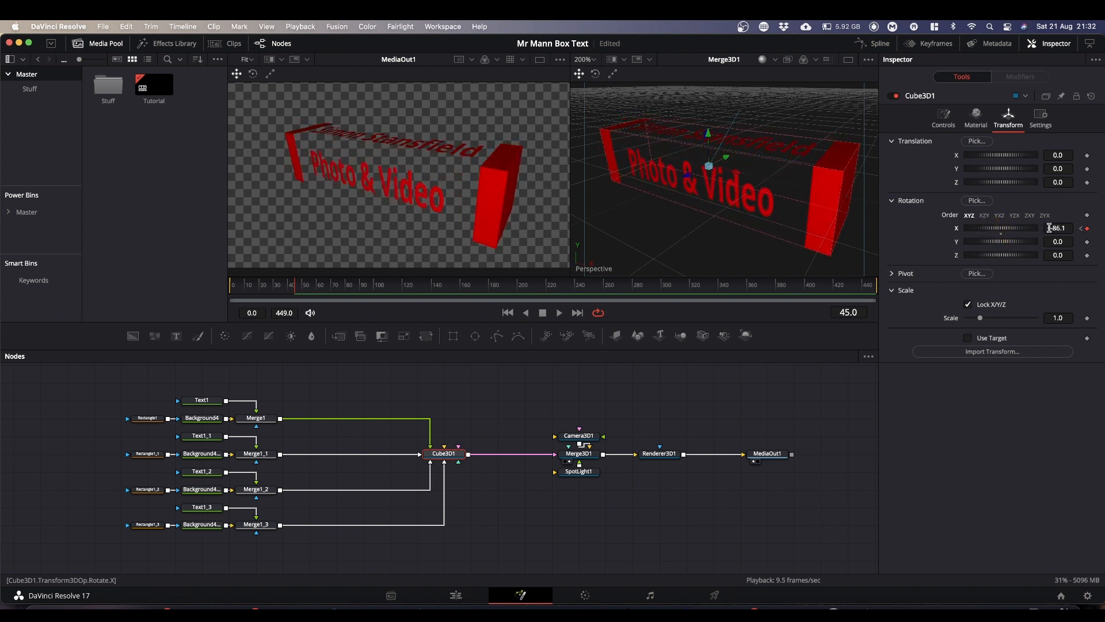
{"action": "left_click", "coordinate": [1058, 228]}
{"action": "left_click_drag", "start_coordinate": [1058, 228], "coordinate": [1045, 228]}
{"action": "left_click", "coordinate": [1064, 228]}
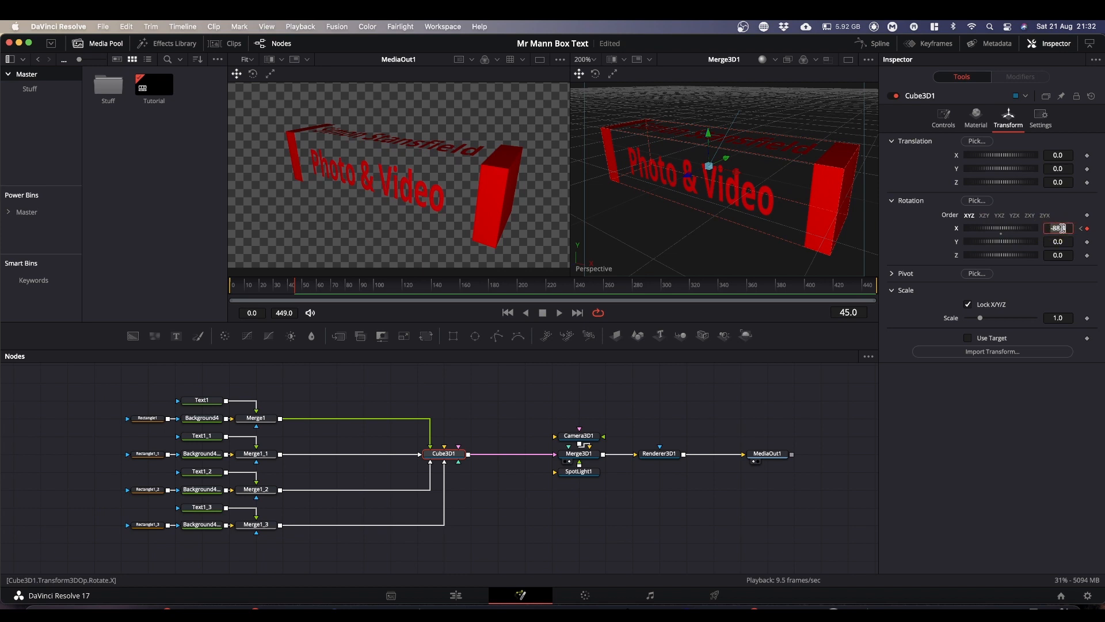
{"action": "type", "text": "-90"}
{"action": "left_click", "coordinate": [1036, 495]}
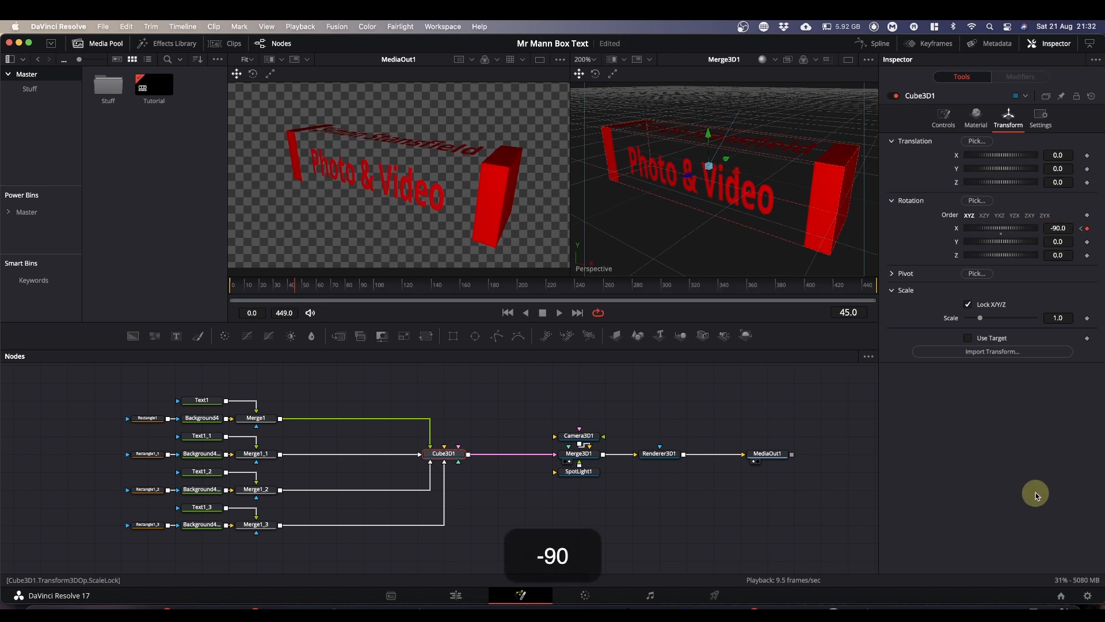
- At frame 90, set the X rotation of Cube3D1 to -180
{"action": "left_click", "coordinate": [361, 290]}
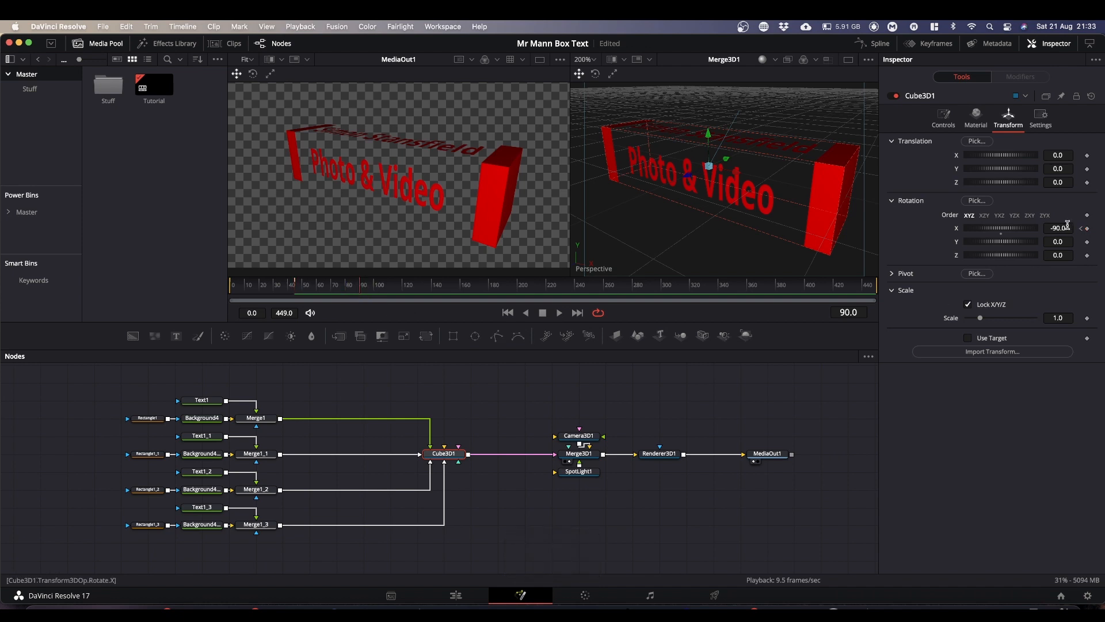
{"action": "left_click", "coordinate": [1058, 228]}
{"action": "type", "text": "-1"}
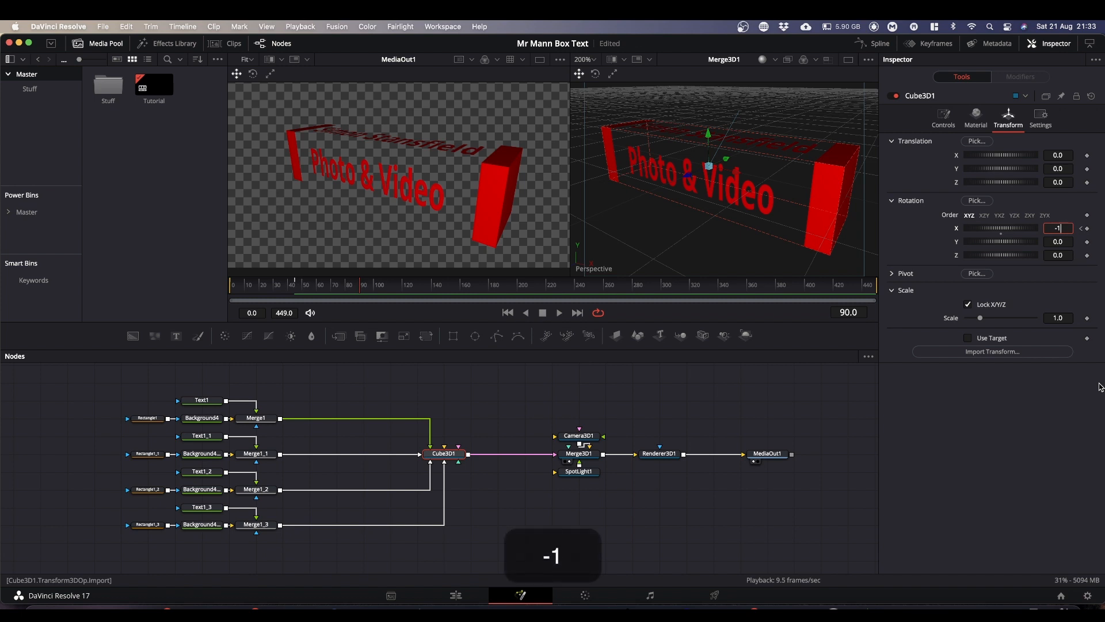
{"action": "type", "text": "80"}
{"action": "key", "text": "Return"}
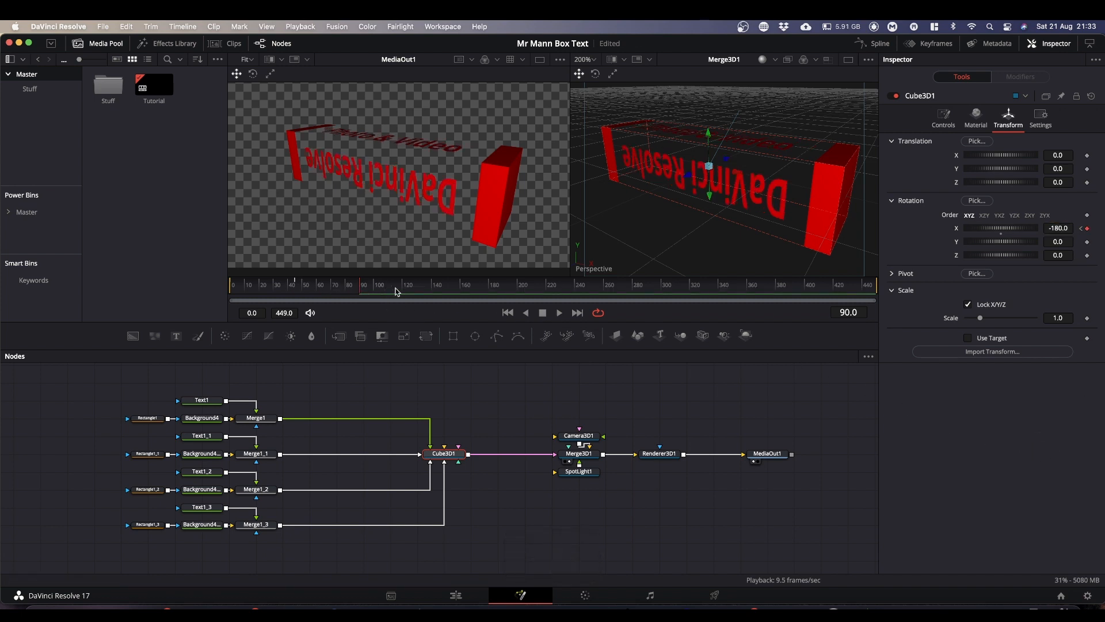
- At frame 135, set the X rotation of Cube3D1 to -270
{"action": "left_click", "coordinate": [422, 291]}
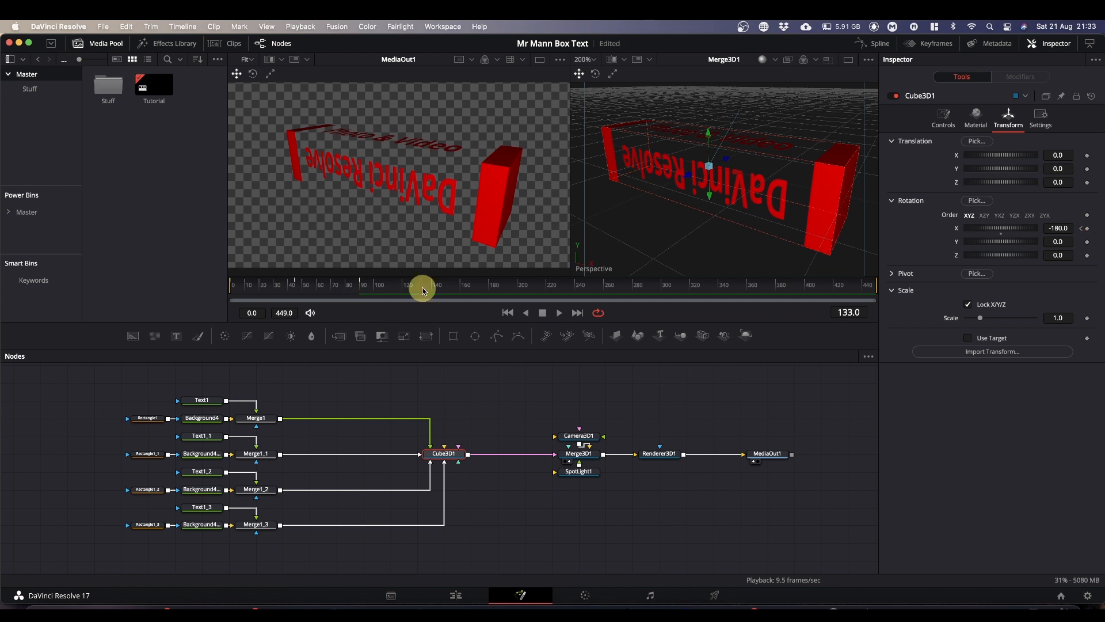
{"action": "left_click_drag", "start_coordinate": [423, 288], "coordinate": [426, 288]}
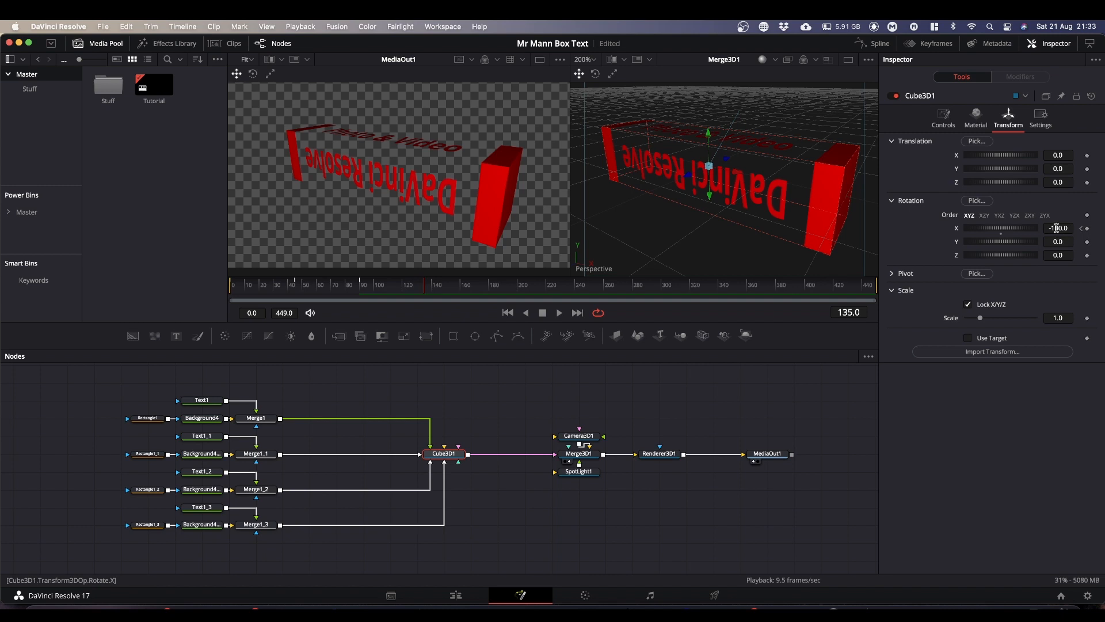
{"action": "left_click", "coordinate": [1056, 228]}
{"action": "type", "text": "-270"}
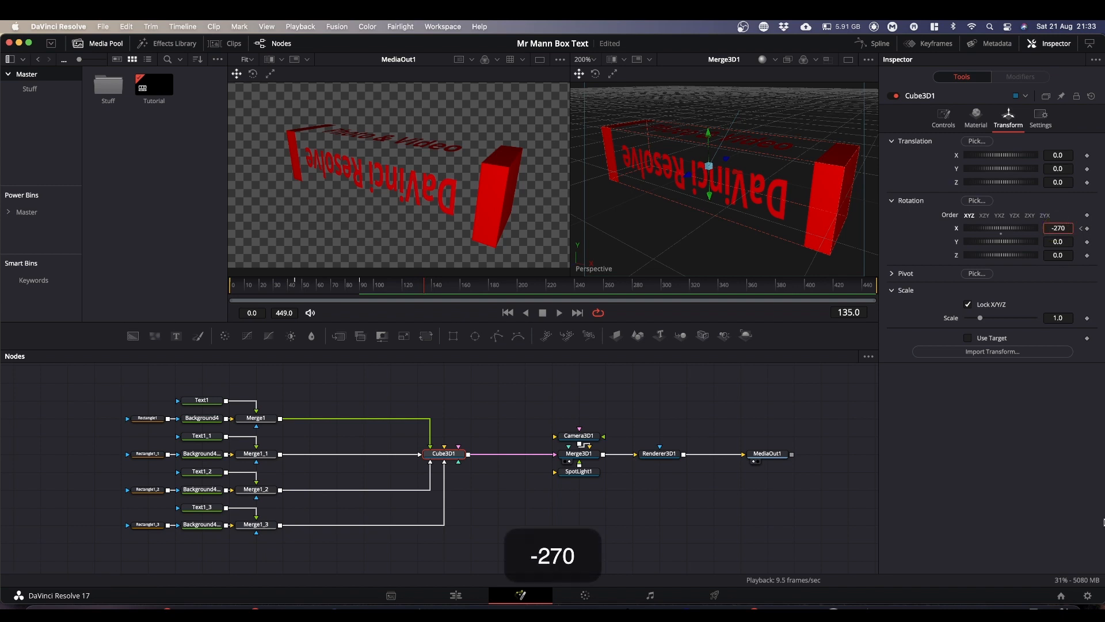
{"action": "left_click", "coordinate": [980, 447]}
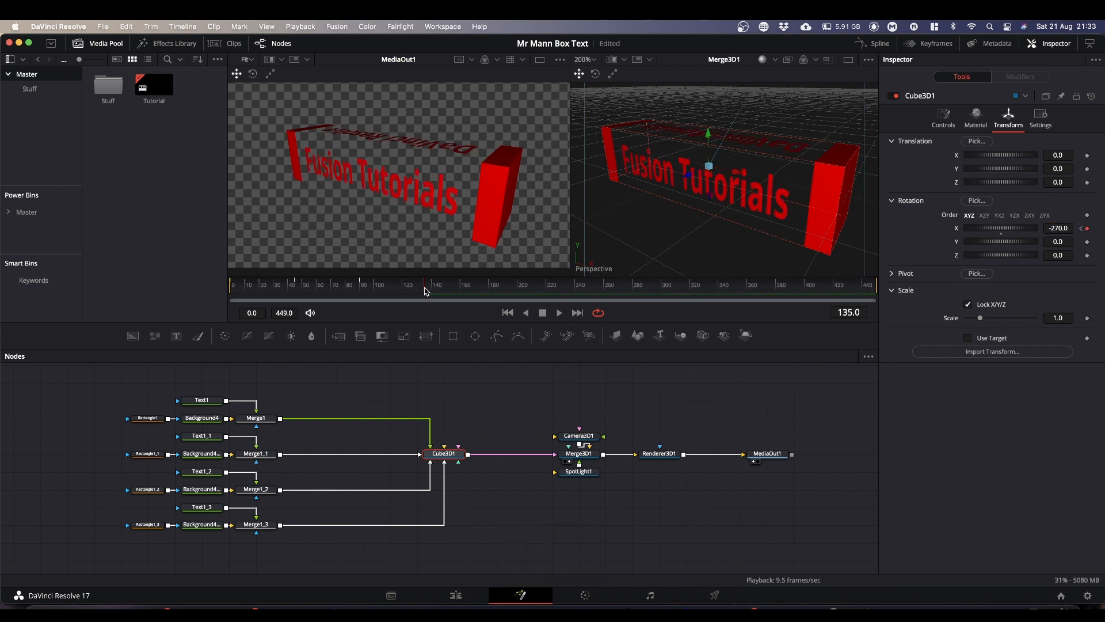
- Go back to frame 90, insert a Transform node between Merge1_2 and Cube3D1, and set its angle to 180
{"action": "left_click_drag", "start_coordinate": [425, 290], "coordinate": [361, 316]}
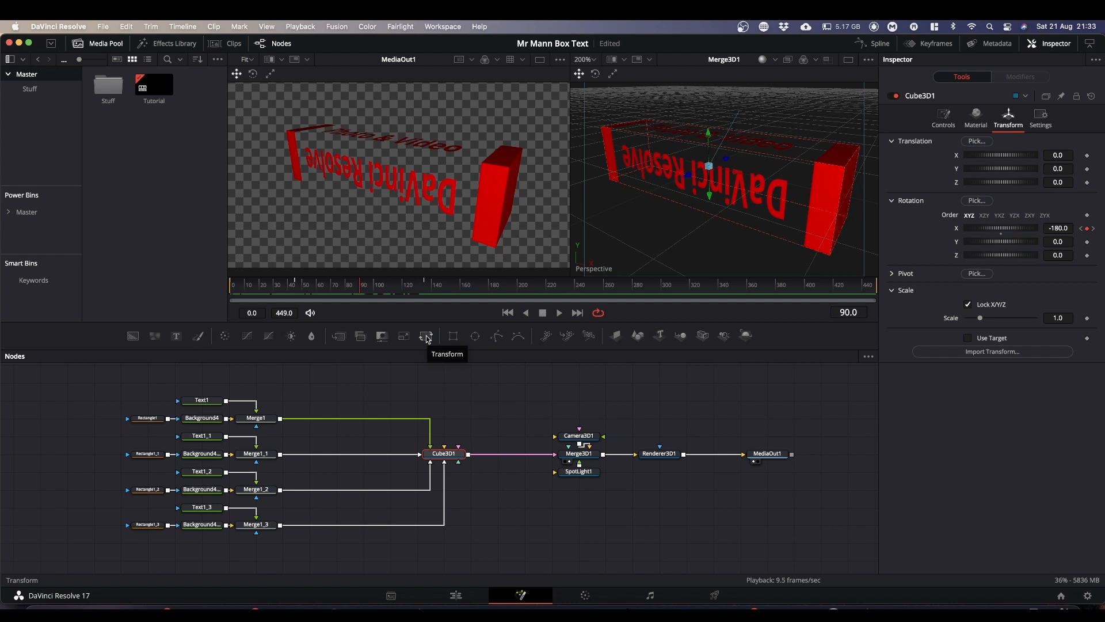
{"action": "left_click_drag", "start_coordinate": [426, 339], "coordinate": [349, 499]}
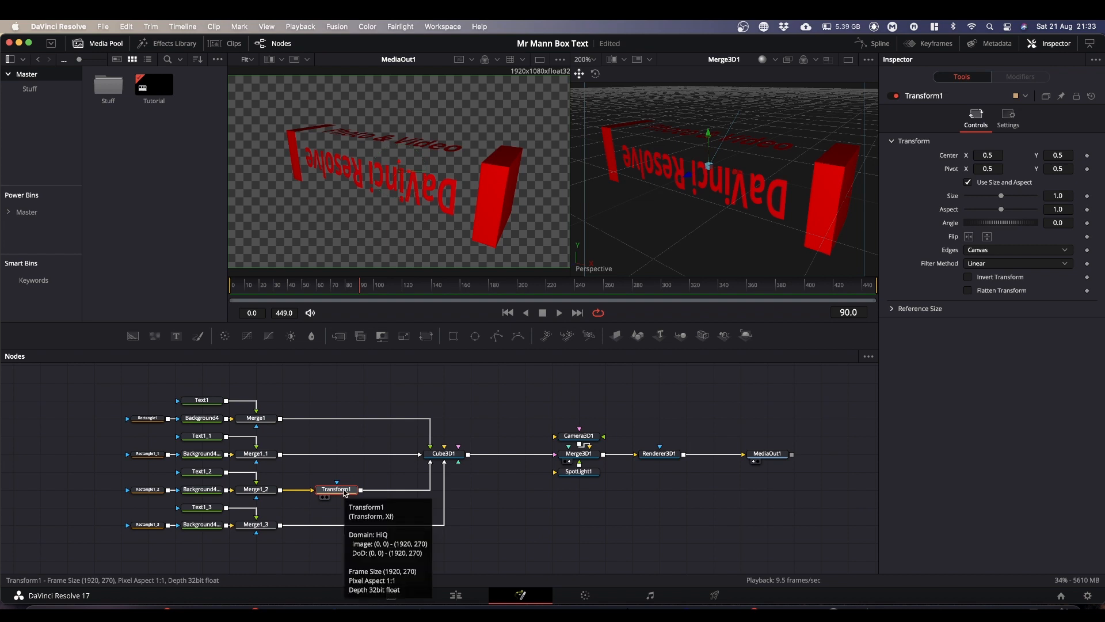
{"action": "key", "text": "shift"}
{"action": "mouse_move", "coordinate": [345, 494]}
{"action": "left_mouse_down"}
{"action": "mouse_move", "coordinate": [345, 479]}
{"action": "mouse_move", "coordinate": [346, 499]}
{"action": "left_mouse_up"}
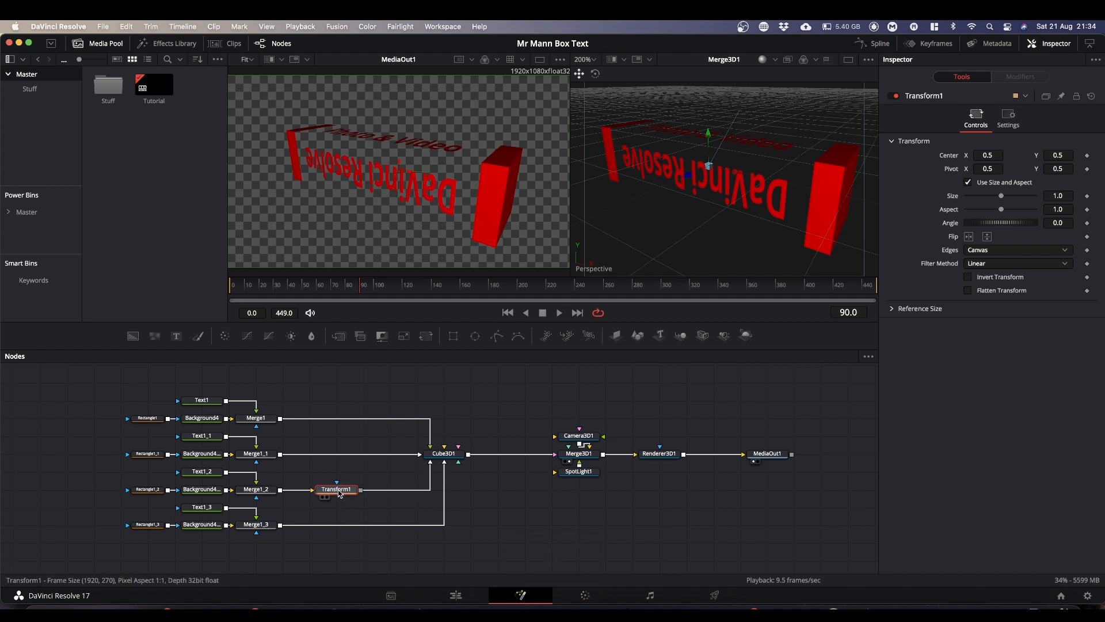
{"action": "key", "text": "shift"}
{"action": "mouse_move", "coordinate": [339, 493]}
{"action": "left_mouse_down"}
{"action": "mouse_move", "coordinate": [340, 477]}
{"action": "mouse_move", "coordinate": [338, 489]}
{"action": "left_mouse_up"}
{"action": "key", "text": "shift"}
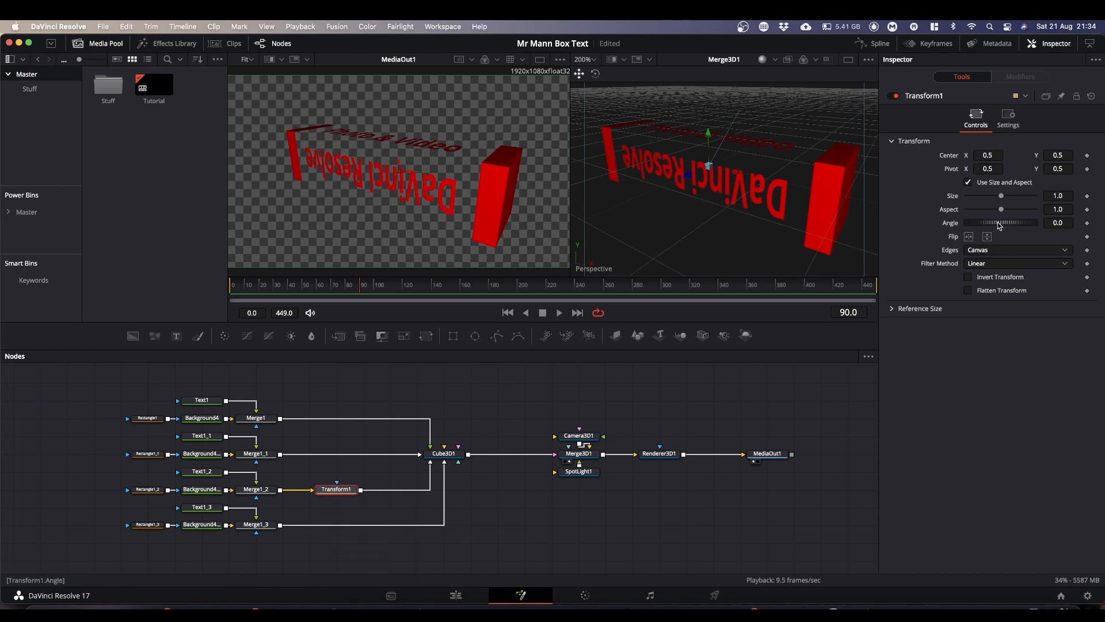
{"action": "left_click_drag", "start_coordinate": [999, 225], "coordinate": [1073, 223]}
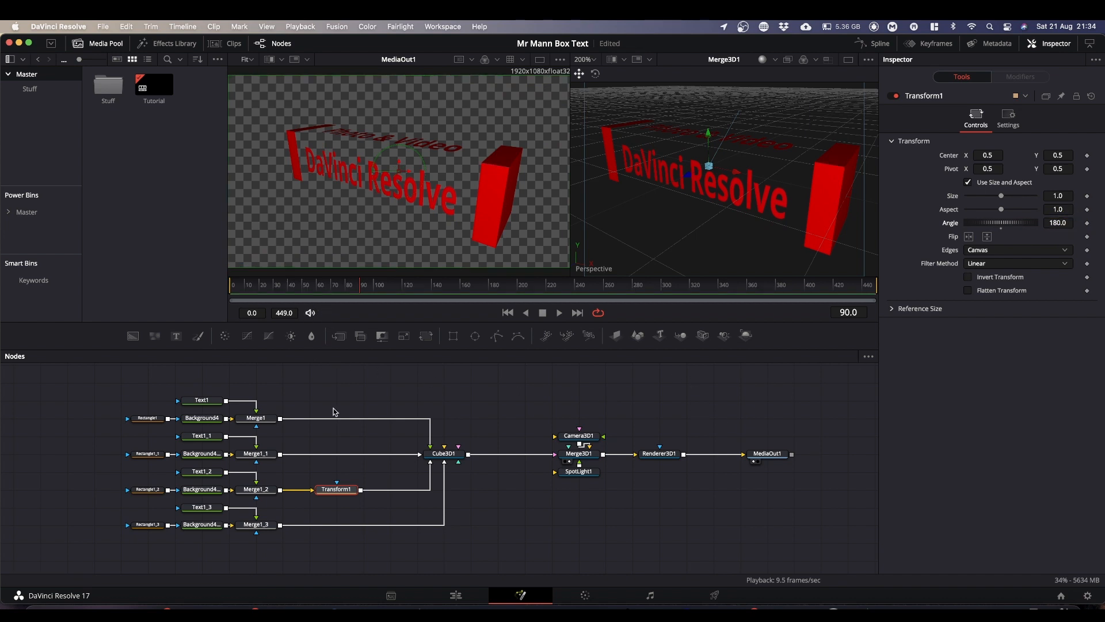
- At frame 180, set the X rotation of Cube3D1 to -360
{"action": "left_click", "coordinate": [445, 453]}
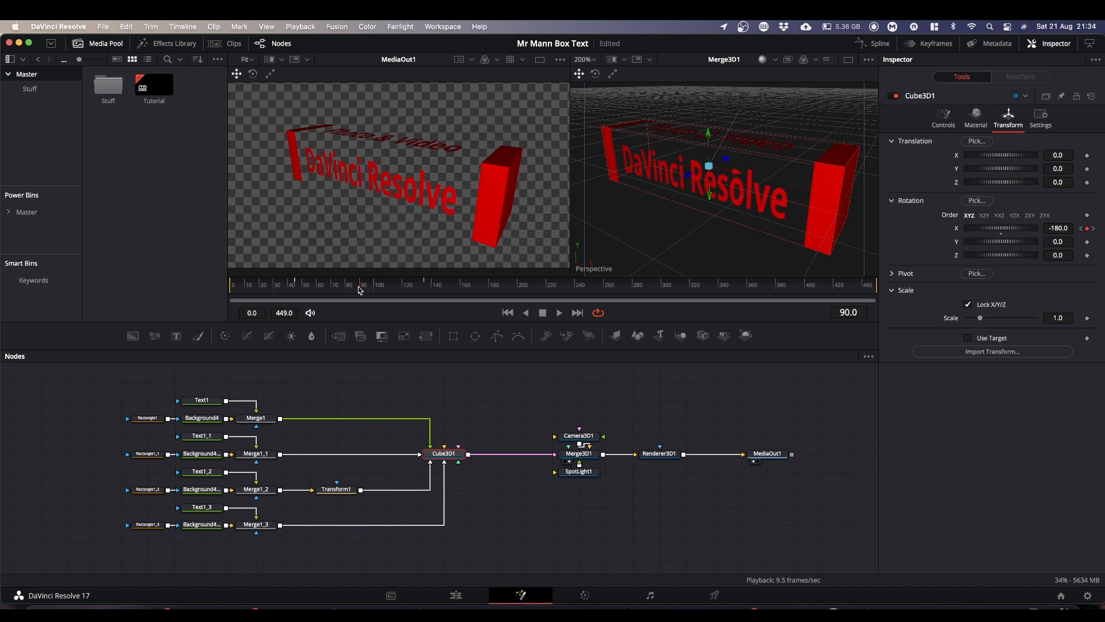
{"action": "left_click_drag", "start_coordinate": [360, 290], "coordinate": [425, 298]}
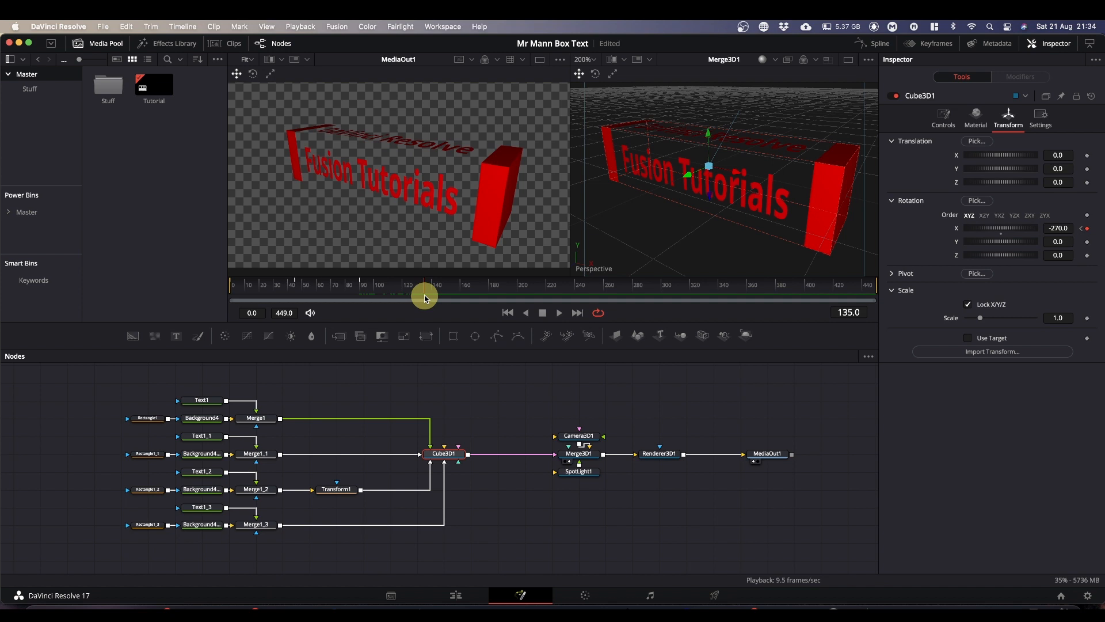
{"action": "left_click_drag", "start_coordinate": [424, 298], "coordinate": [489, 305]}
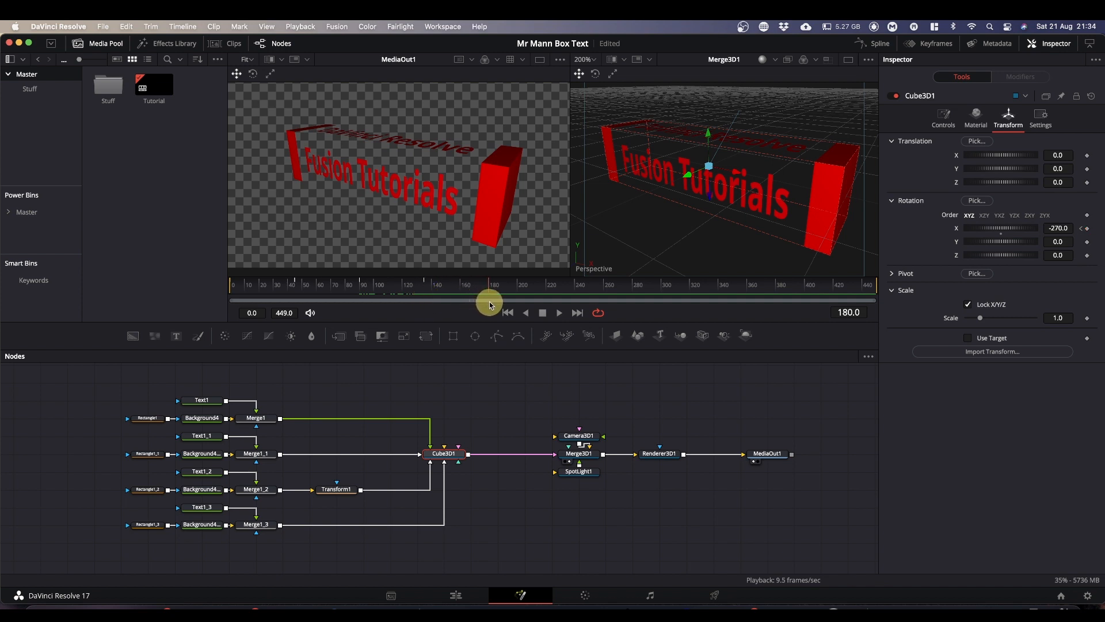
{"action": "left_click", "coordinate": [1062, 229]}
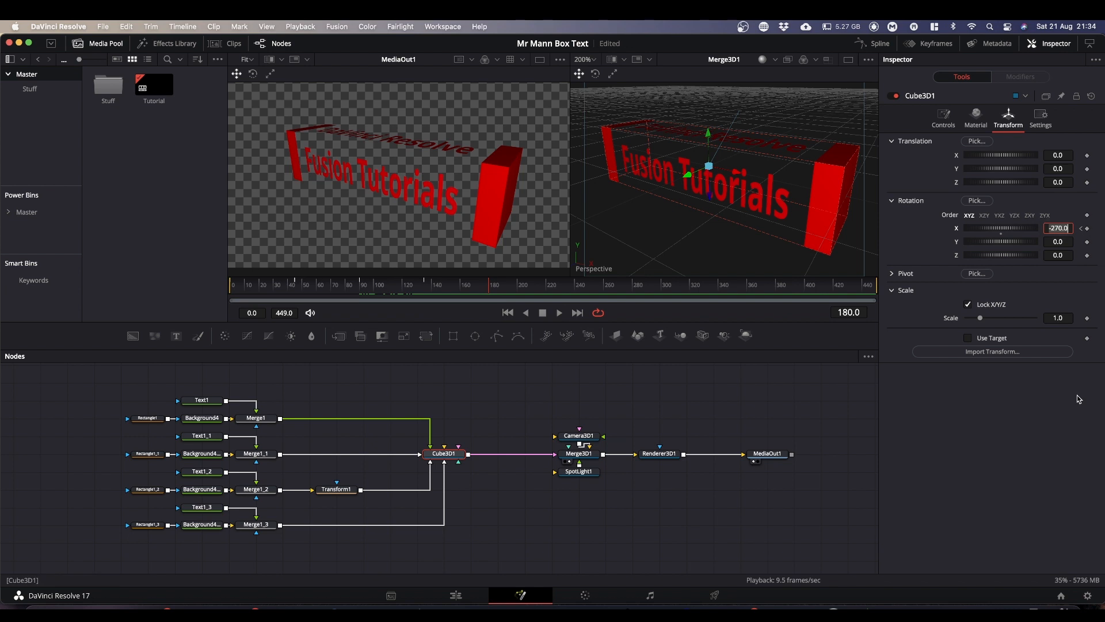
{"action": "type", "text": "-360"}
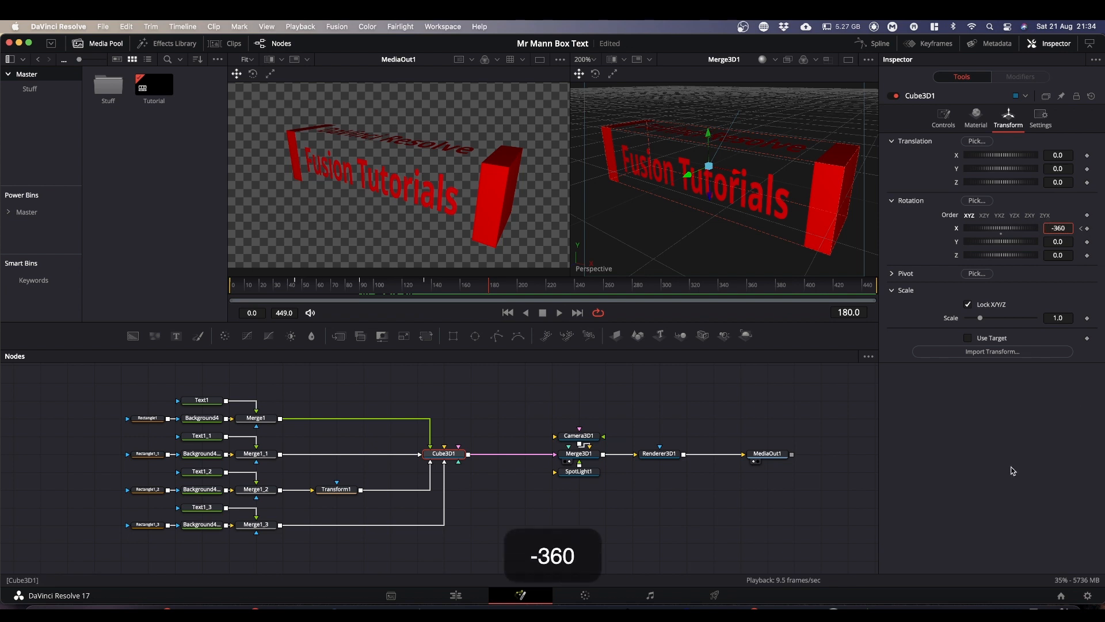
{"action": "key", "text": "Return"}
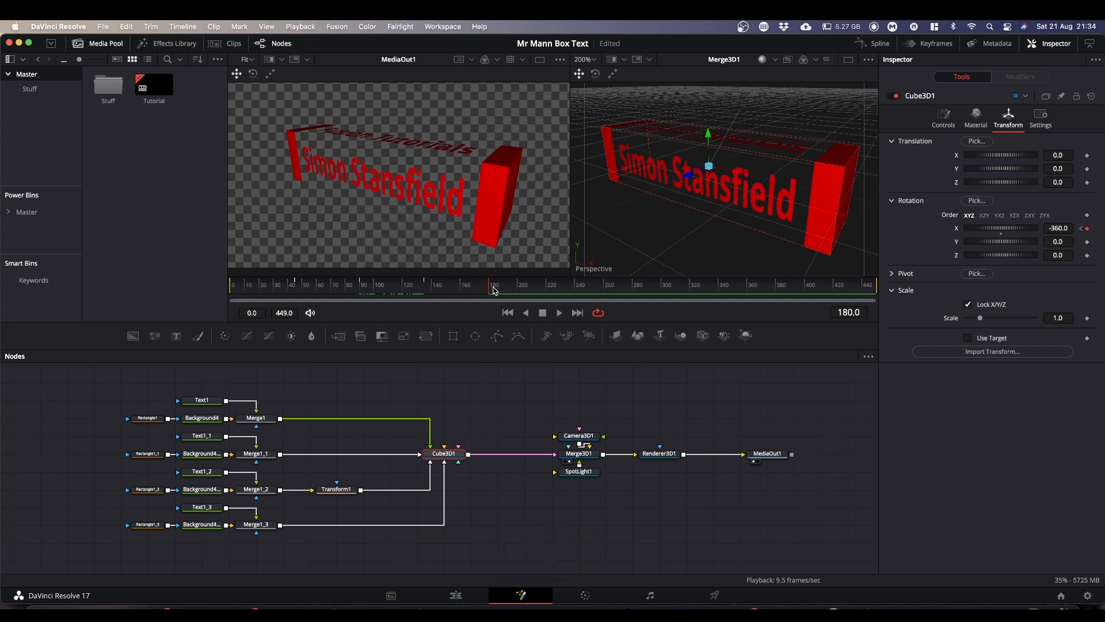
- Play the cube rotation from frame 0, stop playback and go back to the first frame
{"action": "left_click_drag", "start_coordinate": [489, 290], "coordinate": [255, 304]}
{"action": "mouse_move", "coordinate": [274, 304]}
{"action": "left_mouse_down"}
{"action": "mouse_move", "coordinate": [490, 306]}
{"action": "mouse_move", "coordinate": [493, 288]}
{"action": "mouse_move", "coordinate": [128, 324]}
{"action": "left_mouse_up"}
{"action": "key", "text": "space"}
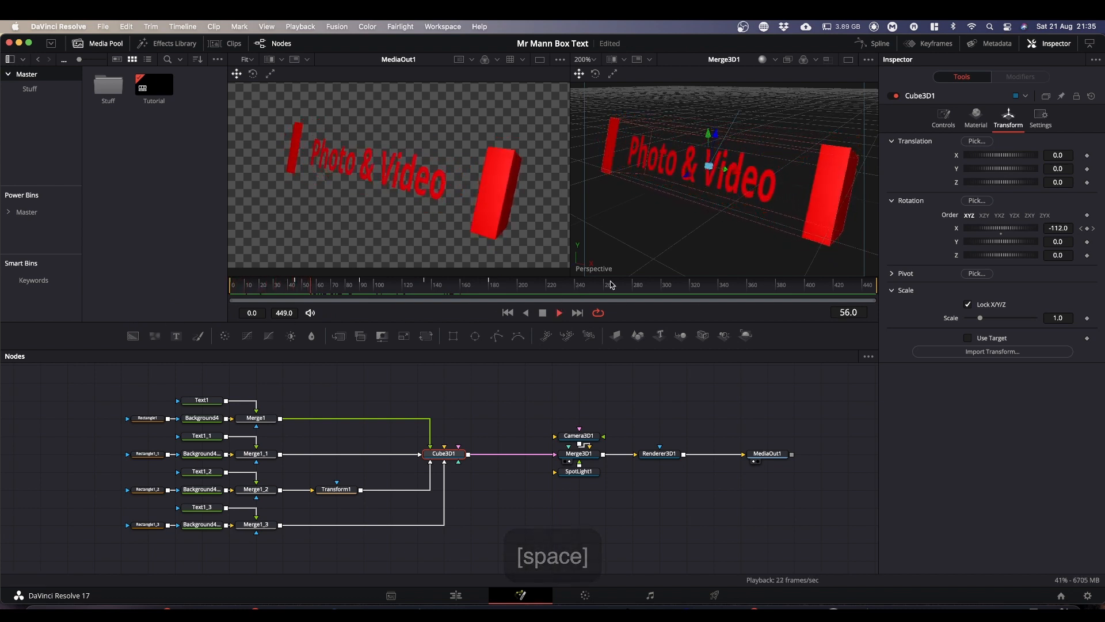
{"action": "key", "text": "space"}
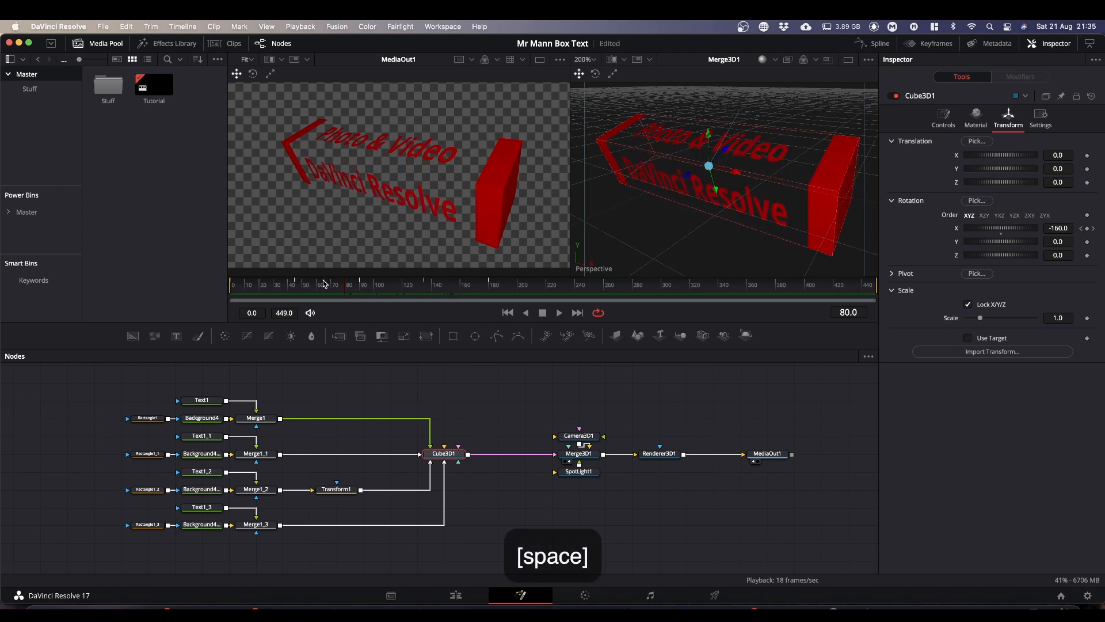
{"action": "left_click_drag", "start_coordinate": [347, 289], "coordinate": [173, 291]}
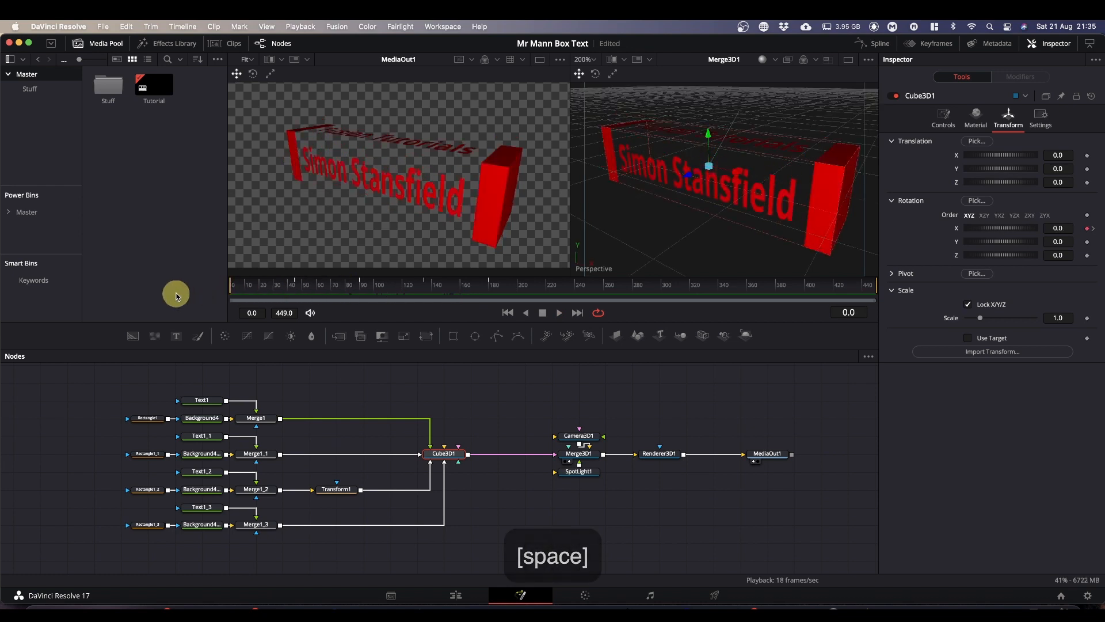
- Display the X Rotation curve of Cube3D1 in the spline editor and flatten all its keyframes for smooth transitions
{"action": "left_click", "coordinate": [876, 44]}
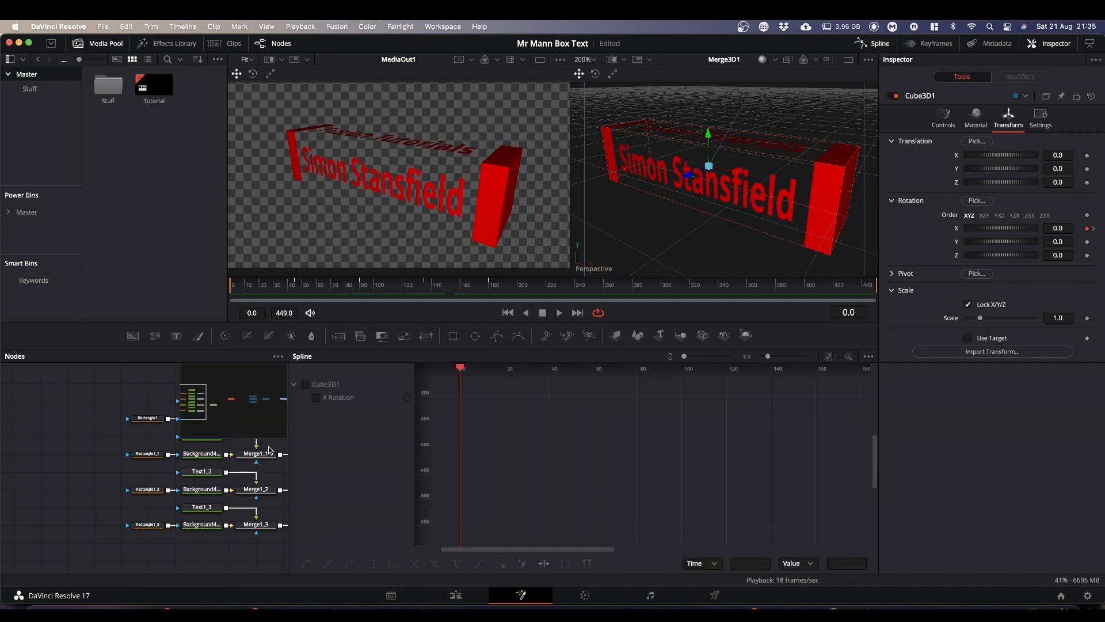
{"action": "left_click_drag", "start_coordinate": [277, 471], "coordinate": [60, 484]}
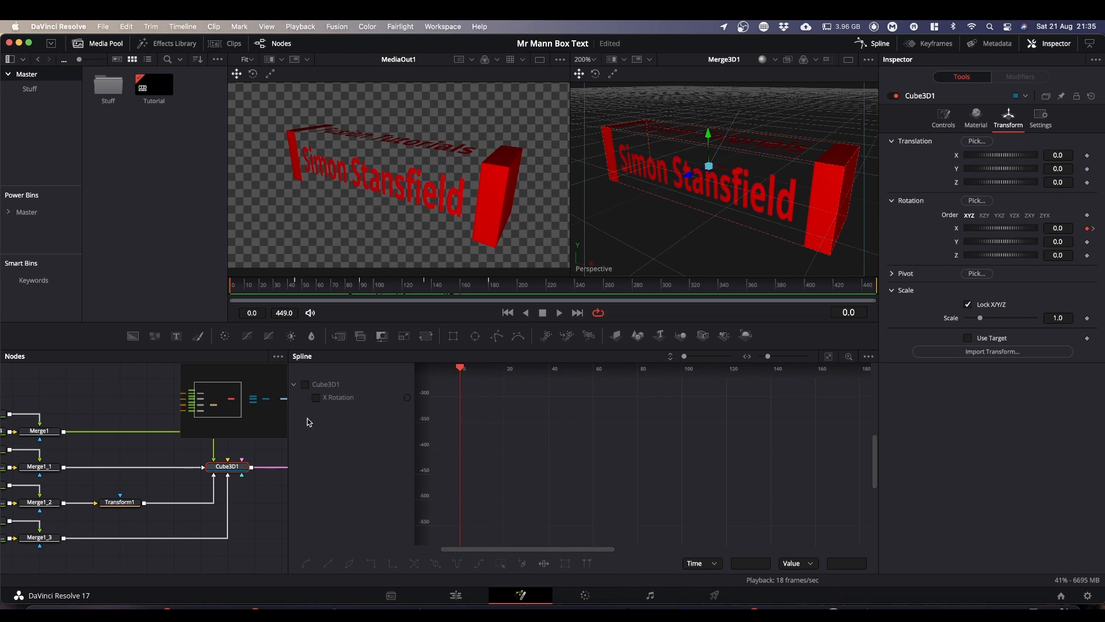
{"action": "left_click", "coordinate": [306, 384]}
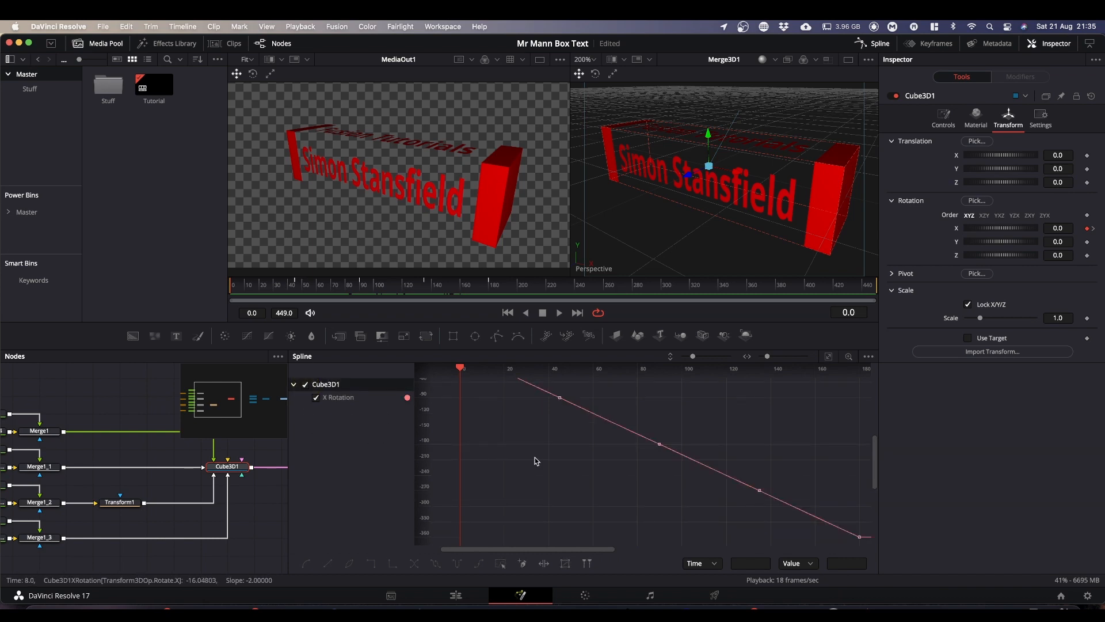
{"action": "left_click", "coordinate": [829, 357]}
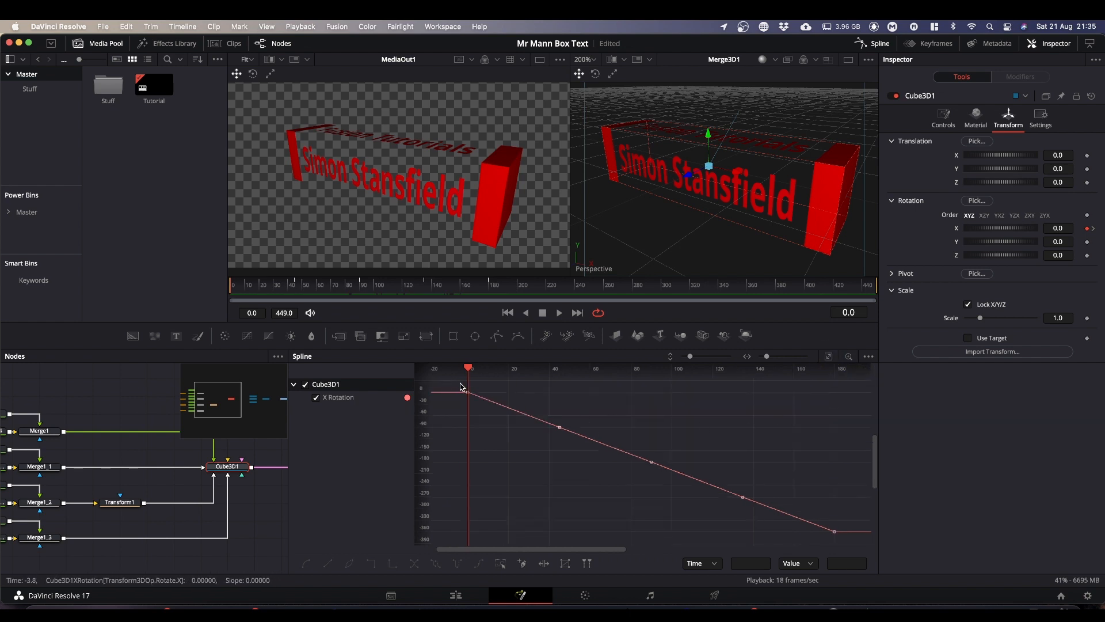
{"action": "left_click_drag", "start_coordinate": [456, 383], "coordinate": [845, 534]}
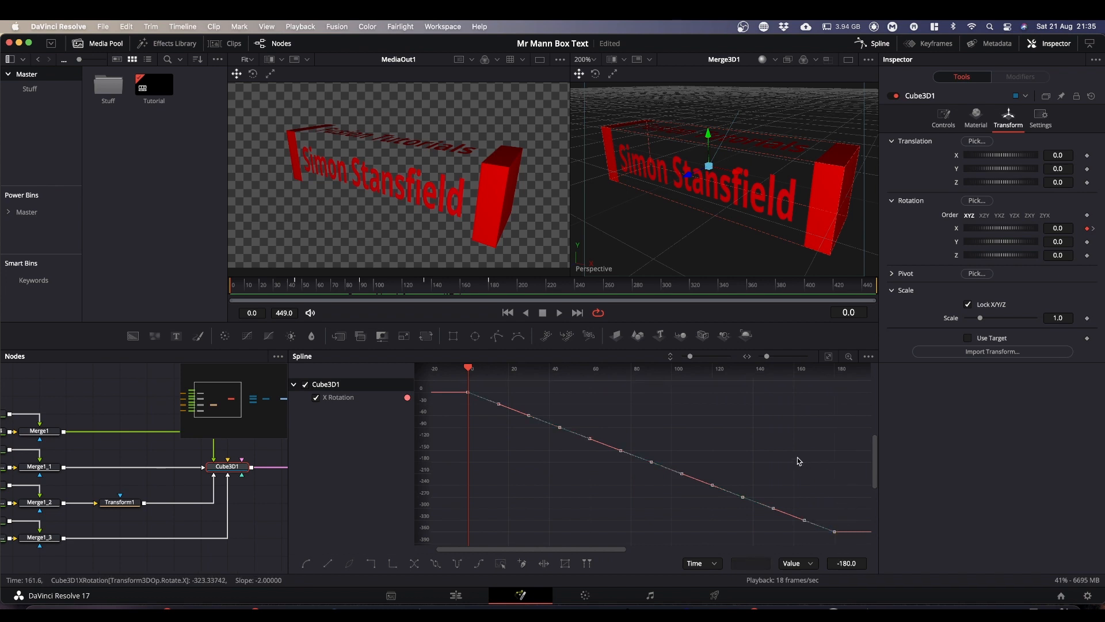
{"action": "key", "text": "f"}
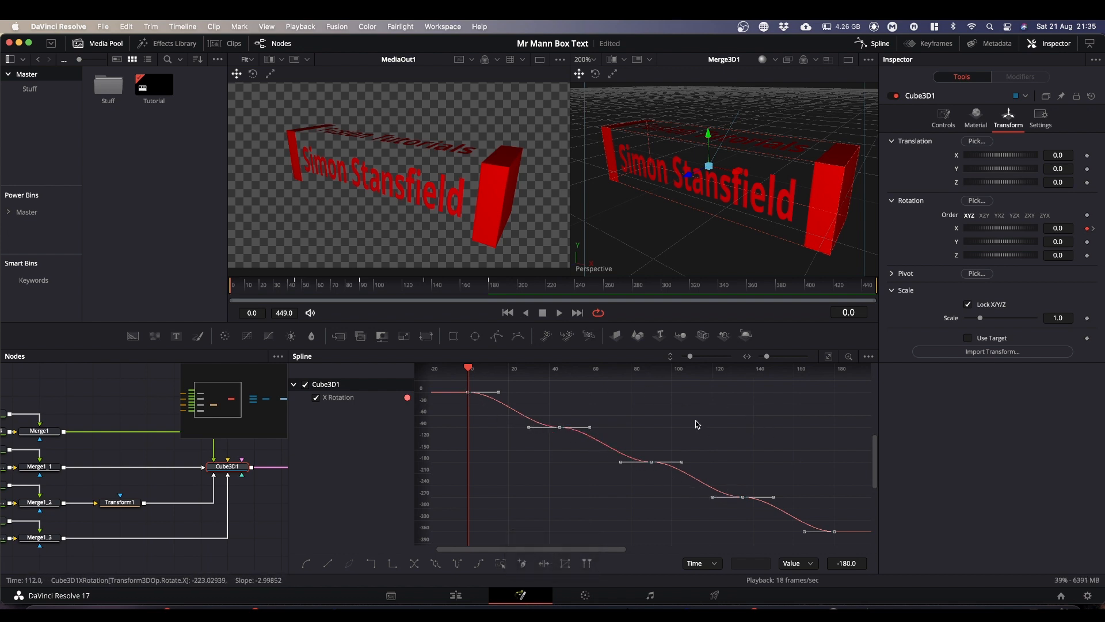
- Set the ease in and ease out of all X Rotation keyframes to 50
{"action": "key", "text": "t"}
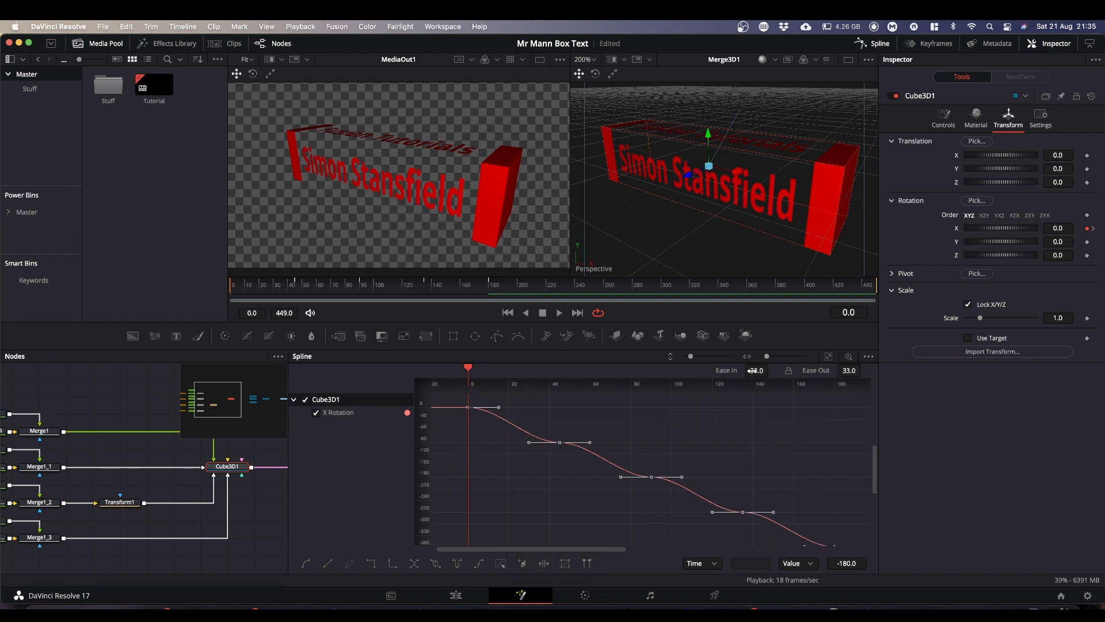
{"action": "left_click_drag", "start_coordinate": [752, 370], "coordinate": [937, 372]}
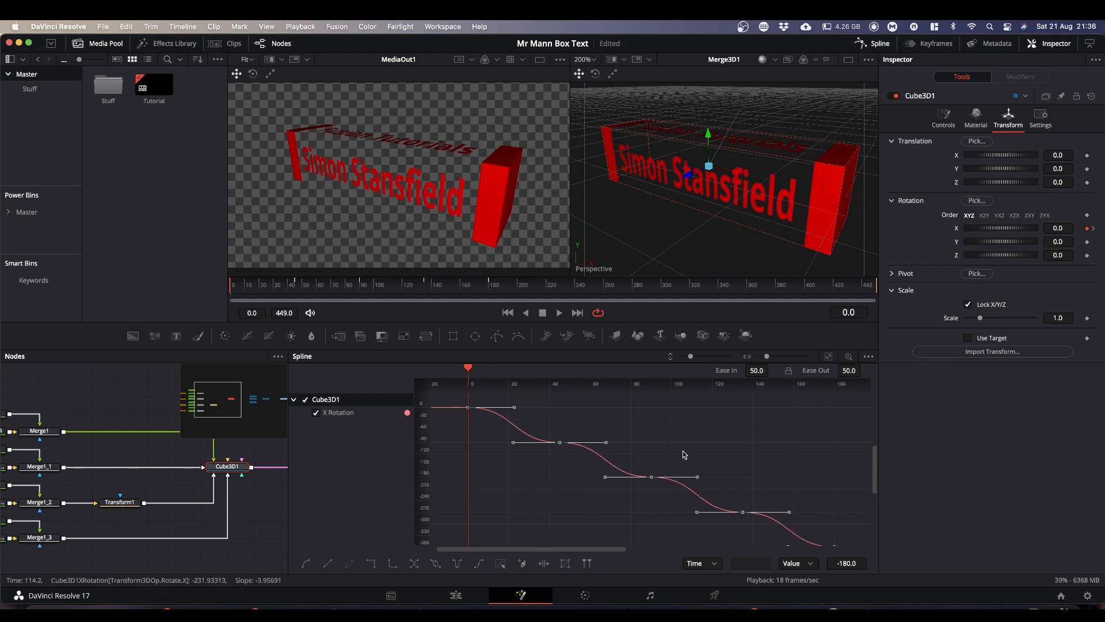
{"action": "scroll", "coordinate": [761, 444], "scroll_direction": "down", "scroll_amount": 3}
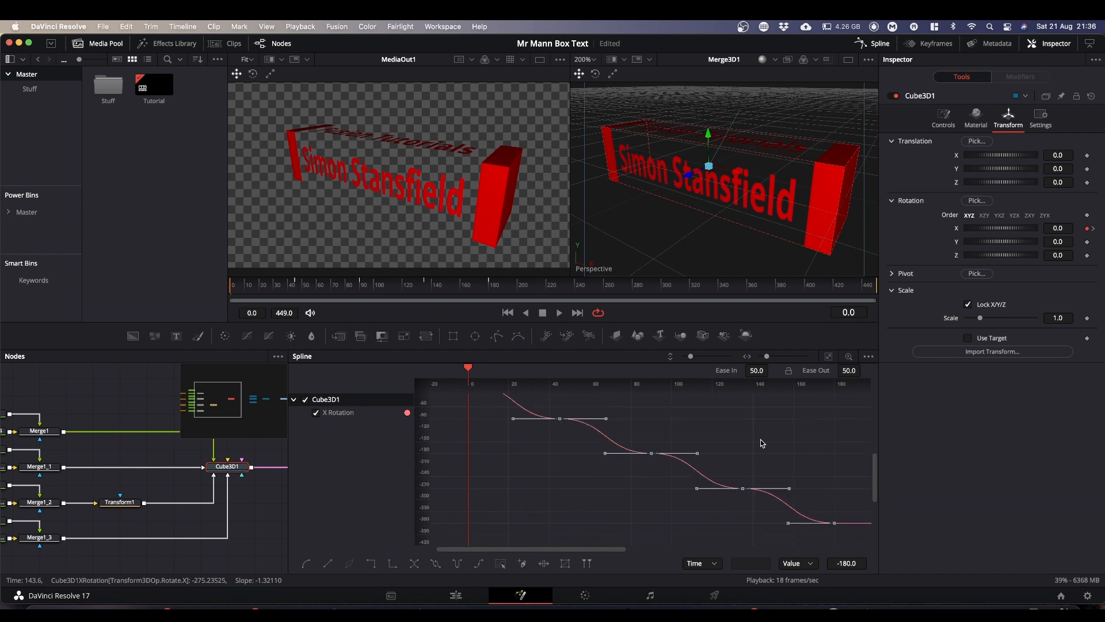
{"action": "scroll", "coordinate": [761, 443], "scroll_direction": "up", "scroll_amount": 3}
{"action": "scroll", "coordinate": [762, 444], "scroll_direction": "down", "scroll_amount": 1}
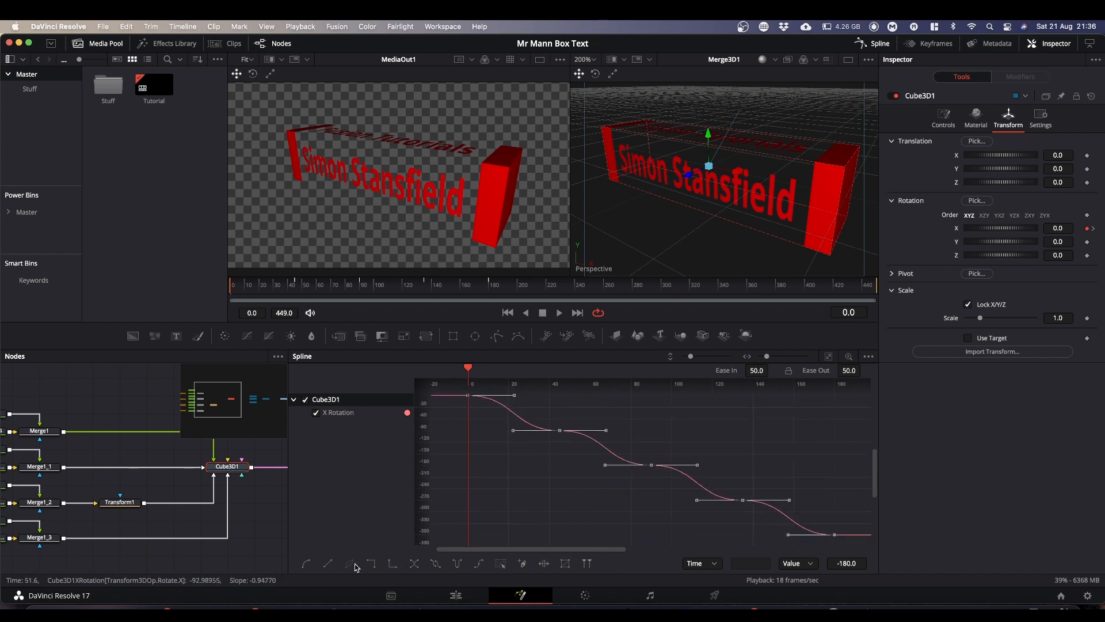
- Apply Set Relative to the X Rotation curve so the rotation continues past its last keyframe, and play the result before closing the spline editor
{"action": "left_click", "coordinate": [478, 564]}
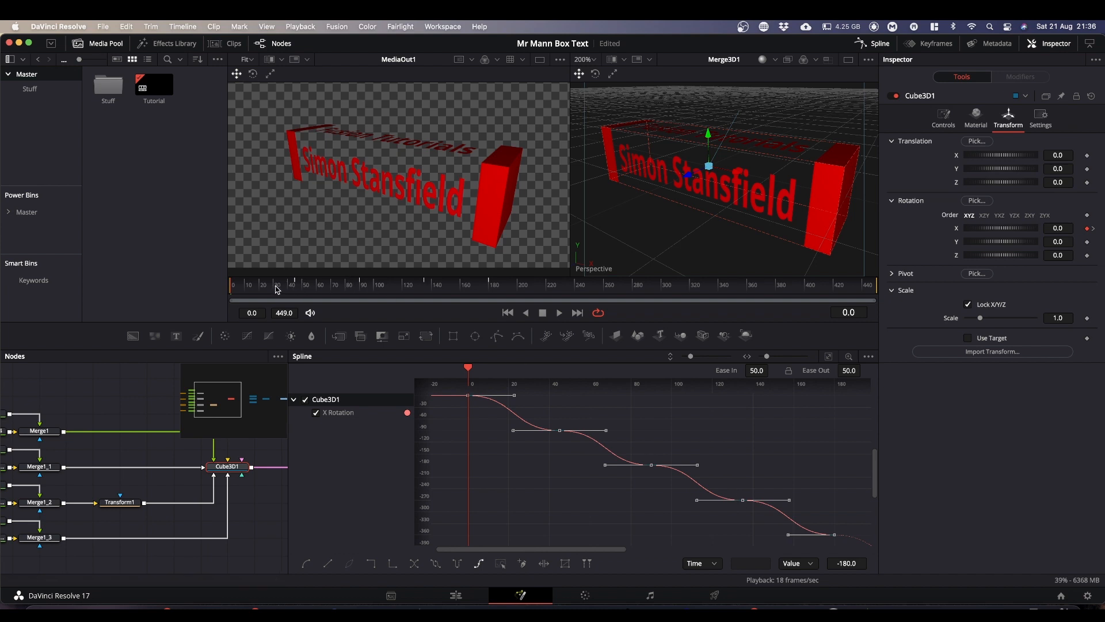
{"action": "key", "text": "space"}
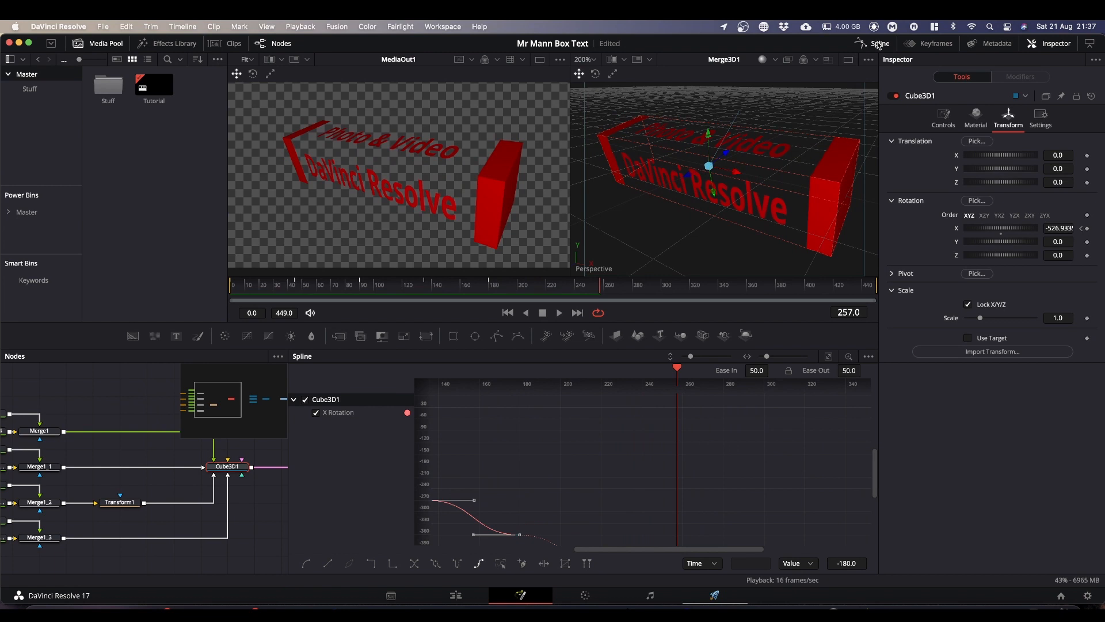
{"action": "left_click", "coordinate": [879, 44]}
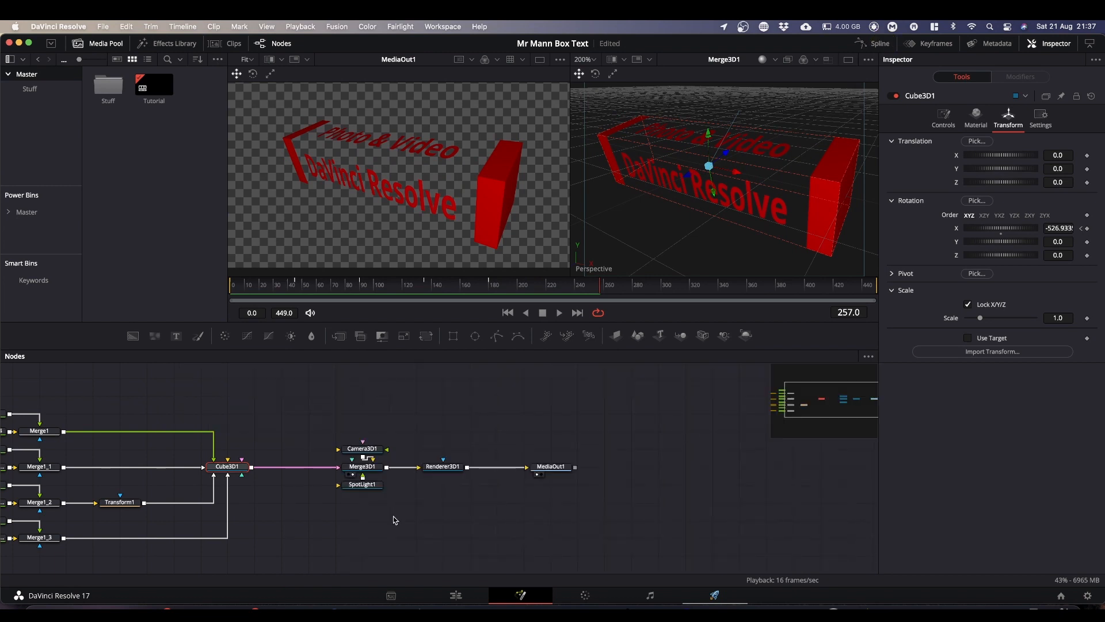
- Return to frame 0 and turn on the display of modes and options on the nodes in the flow
{"action": "left_click_drag", "start_coordinate": [305, 409], "coordinate": [506, 400]}
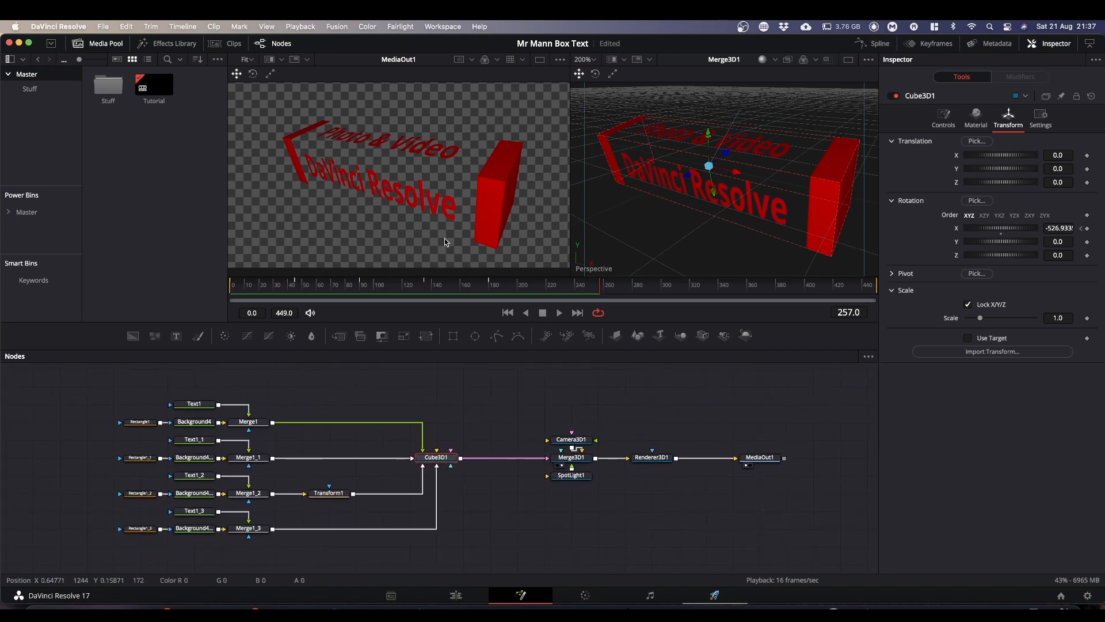
{"action": "left_click_drag", "start_coordinate": [600, 289], "coordinate": [213, 319]}
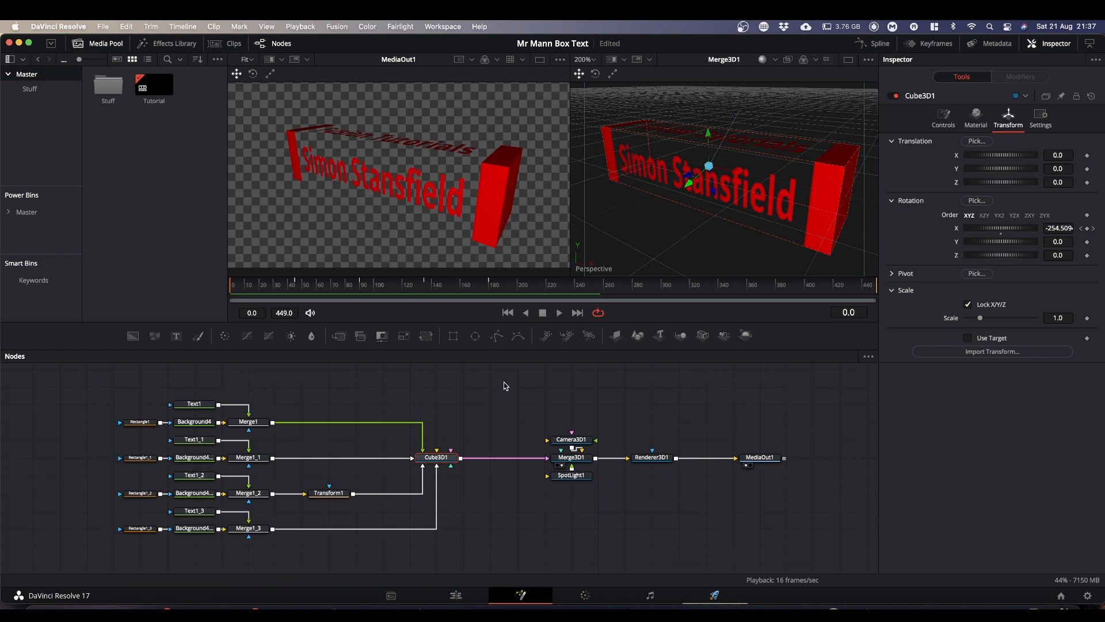
{"action": "right_click", "coordinate": [486, 384]}
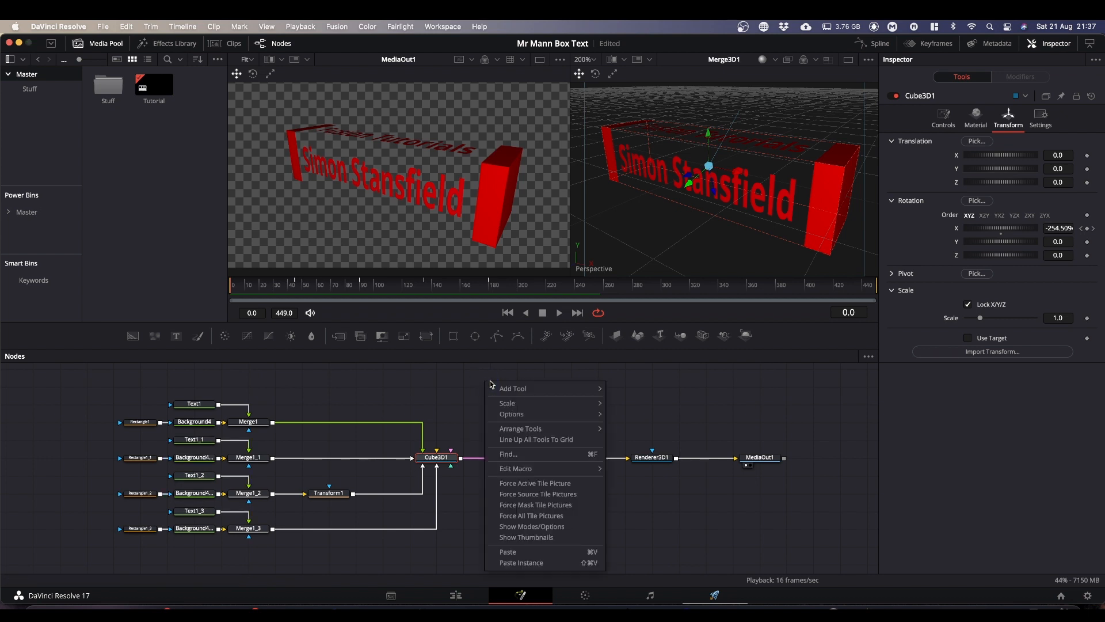
{"action": "left_click", "coordinate": [524, 528]}
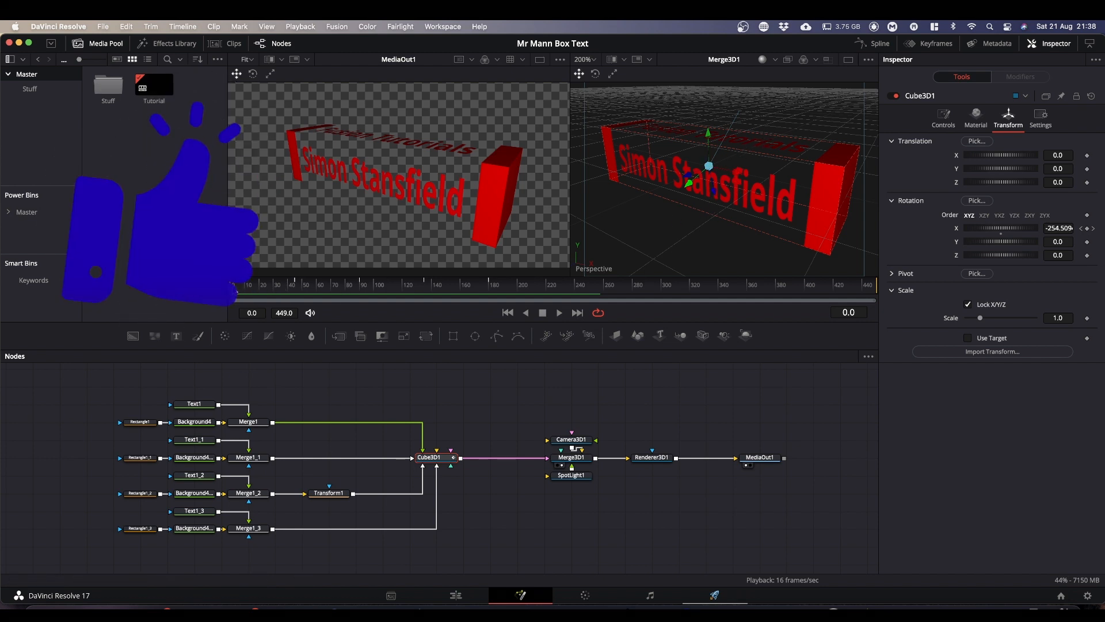
- At frame 135, turn off back-face culling for Cube3D1
{"action": "left_click_drag", "start_coordinate": [235, 289], "coordinate": [425, 310]}
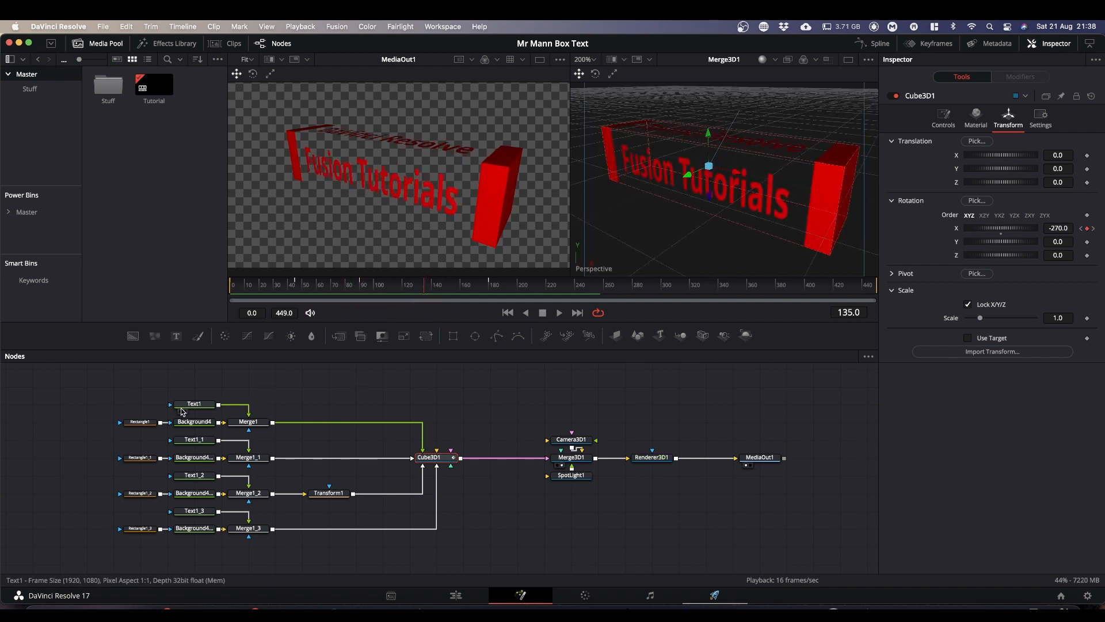
{"action": "mouse_move", "coordinate": [195, 407]}
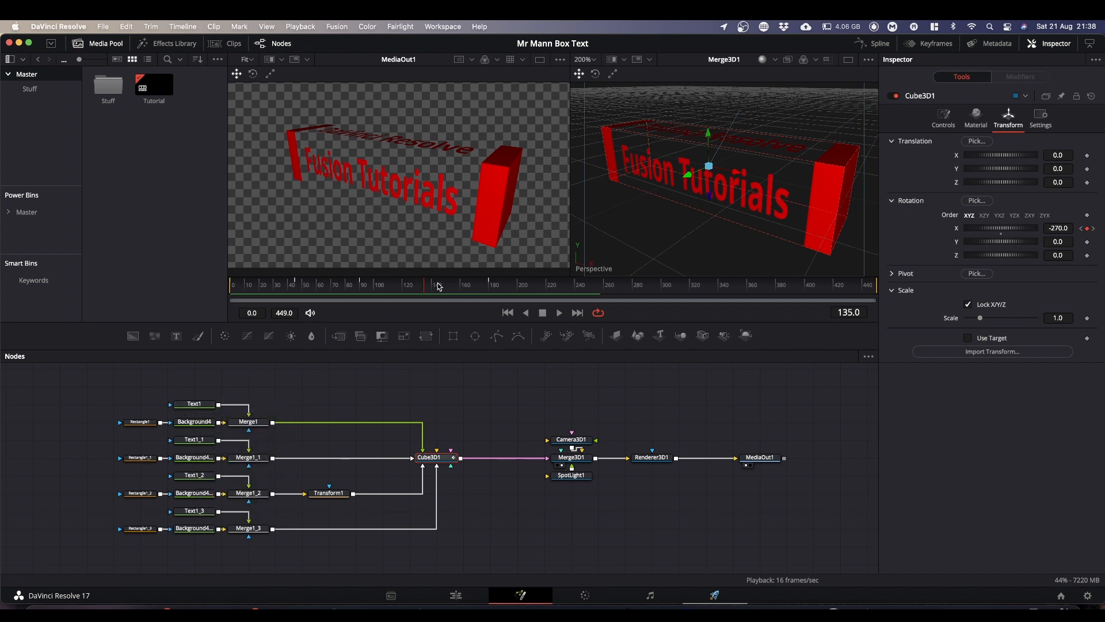
{"action": "mouse_move", "coordinate": [426, 289]}
{"action": "left_mouse_down"}
{"action": "mouse_move", "coordinate": [488, 288]}
{"action": "mouse_move", "coordinate": [427, 298]}
{"action": "left_mouse_up"}
{"action": "left_click", "coordinate": [442, 459]}
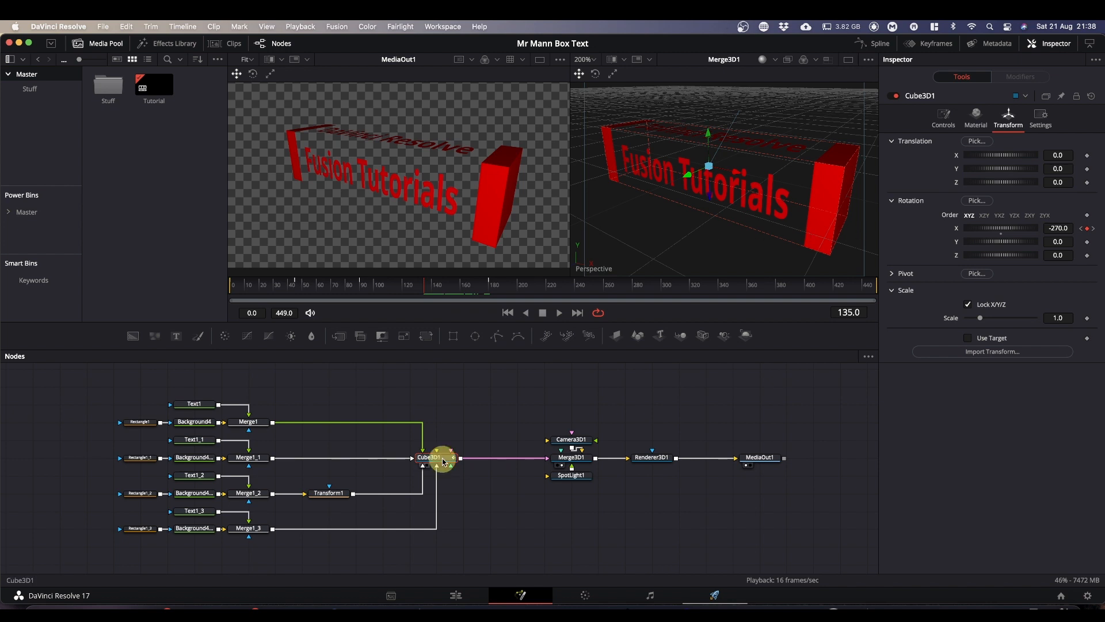
{"action": "left_click", "coordinate": [944, 118]}
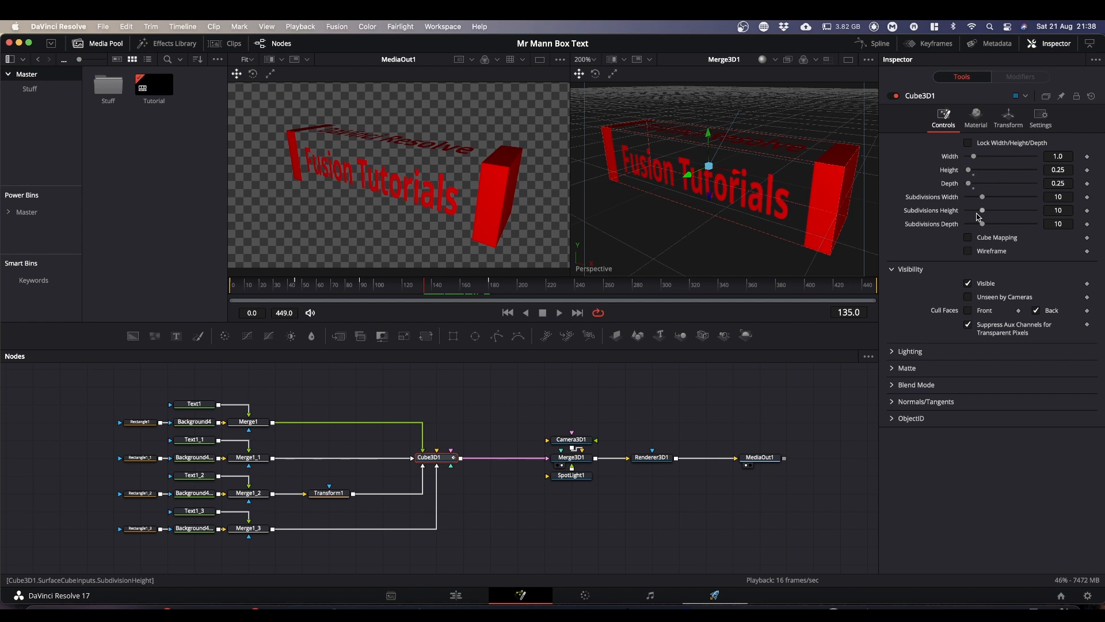
{"action": "left_click", "coordinate": [1037, 310]}
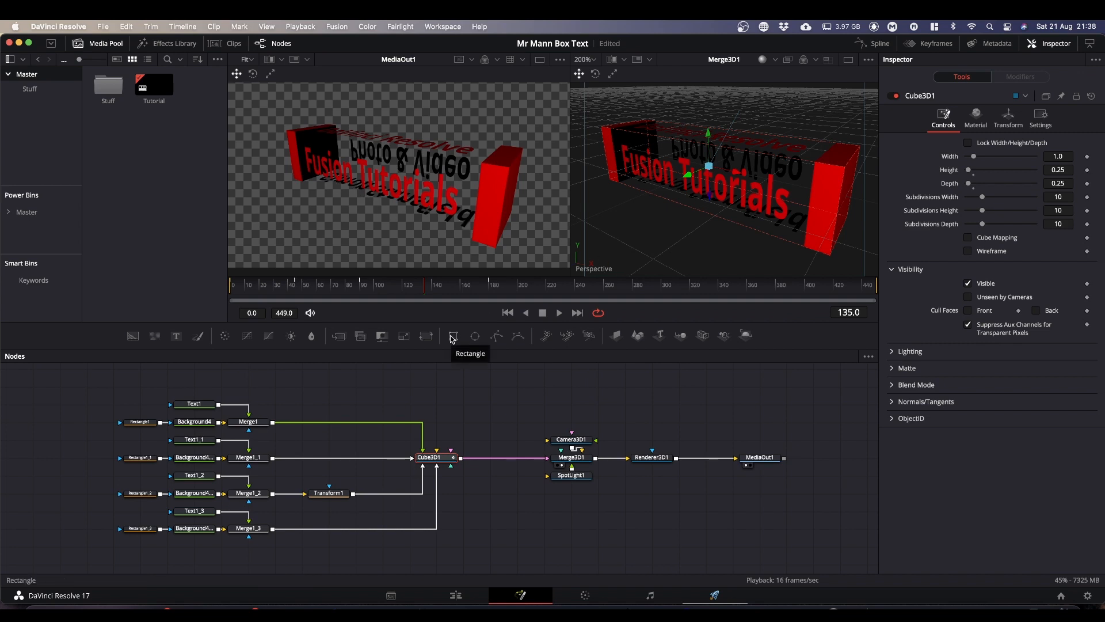
- Keyframe the text content of the Text1 node at frame 135 and at frame 0
{"action": "left_click", "coordinate": [198, 404]}
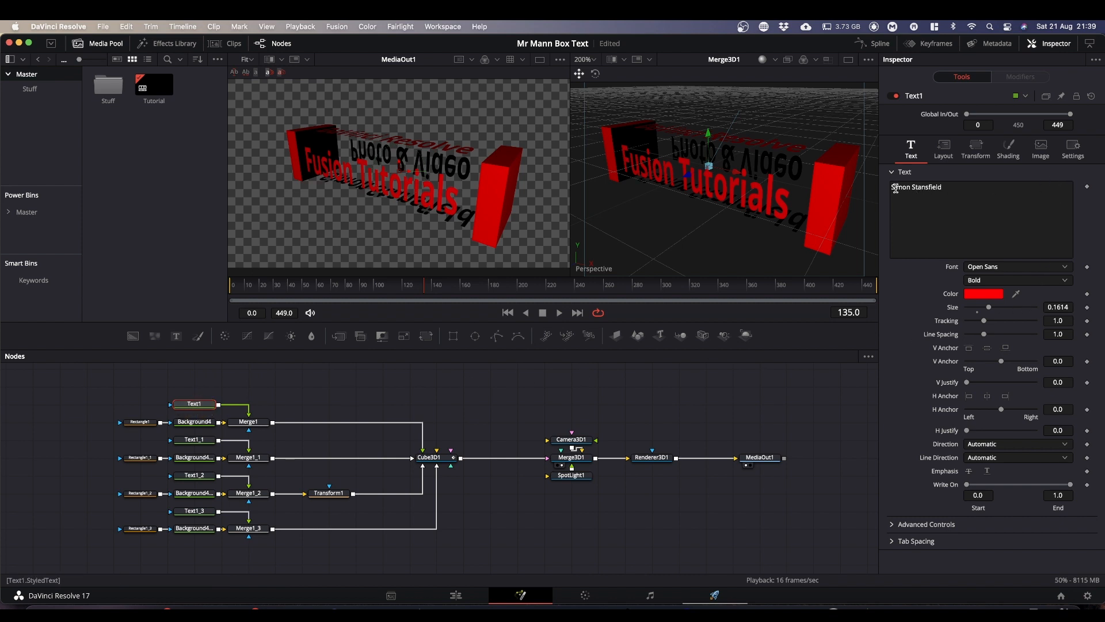
{"action": "left_click", "coordinate": [1087, 188]}
{"action": "left_click_drag", "start_coordinate": [424, 289], "coordinate": [224, 300]}
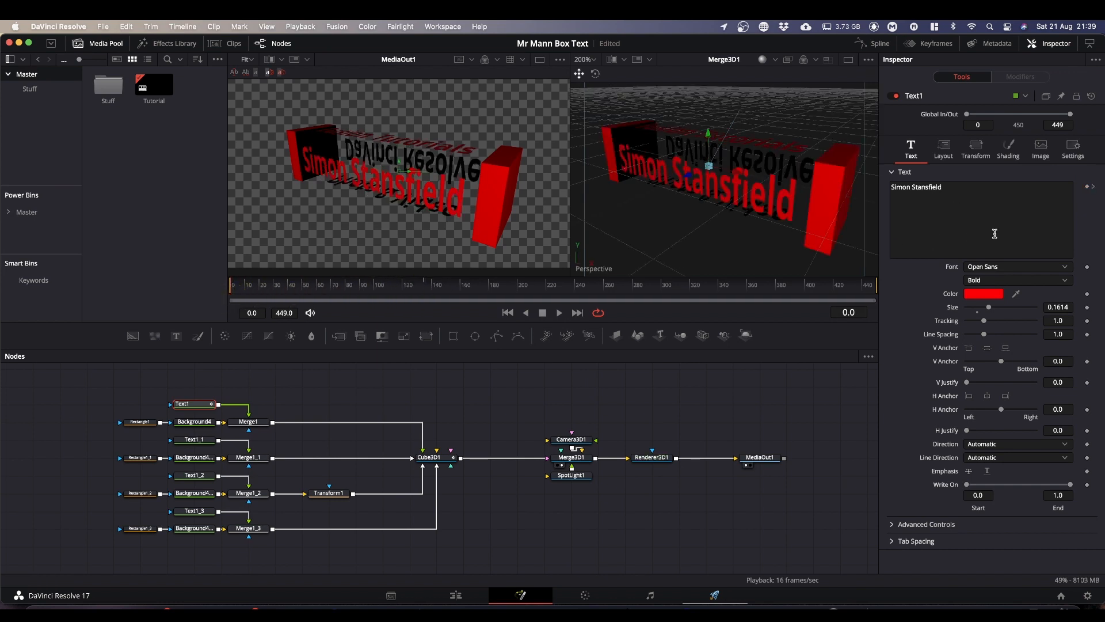
{"action": "left_click", "coordinate": [1087, 188]}
- At frame 135, change the text of the Text1 node to "Great Guy!"
{"action": "left_click", "coordinate": [422, 290]}
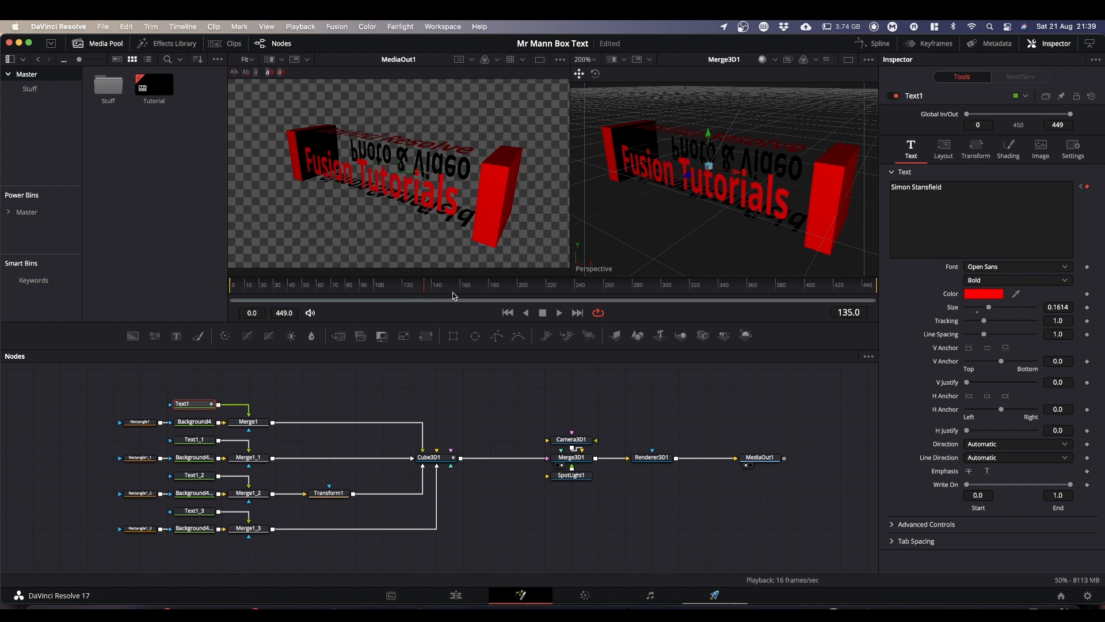
{"action": "left_click_drag", "start_coordinate": [959, 186], "coordinate": [818, 190]}
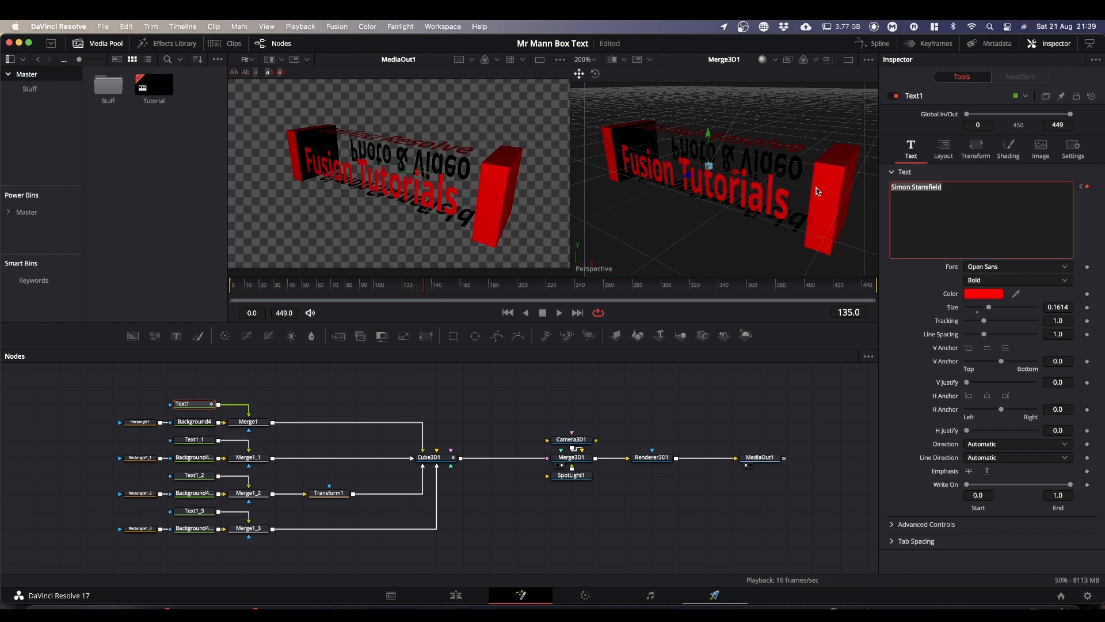
{"action": "type", "text": "Great"}
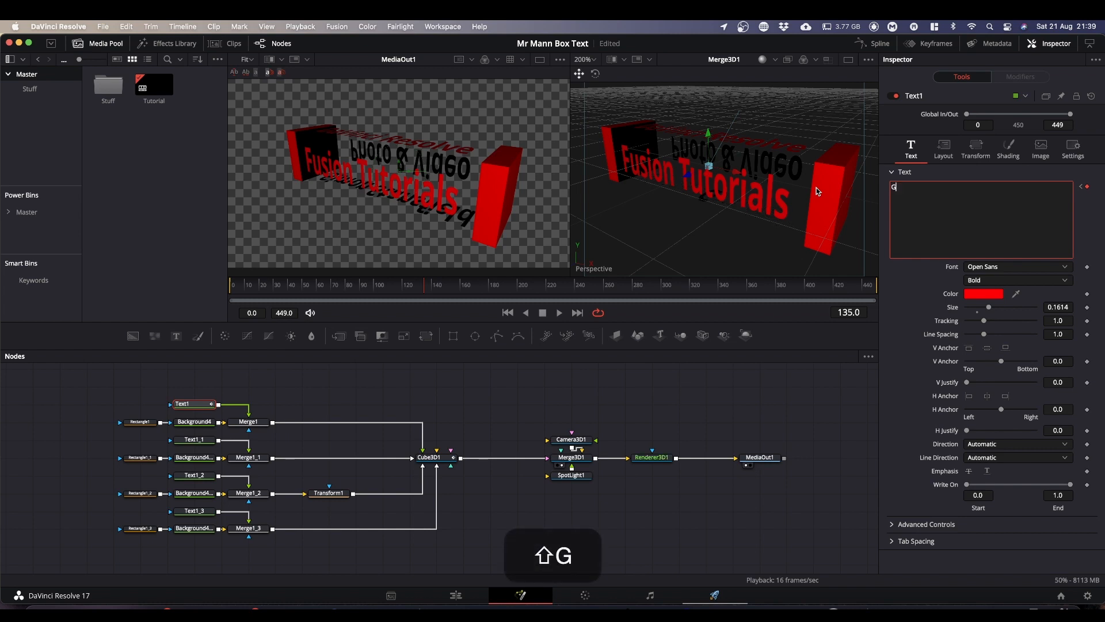
{"action": "type", "text": "y!"}
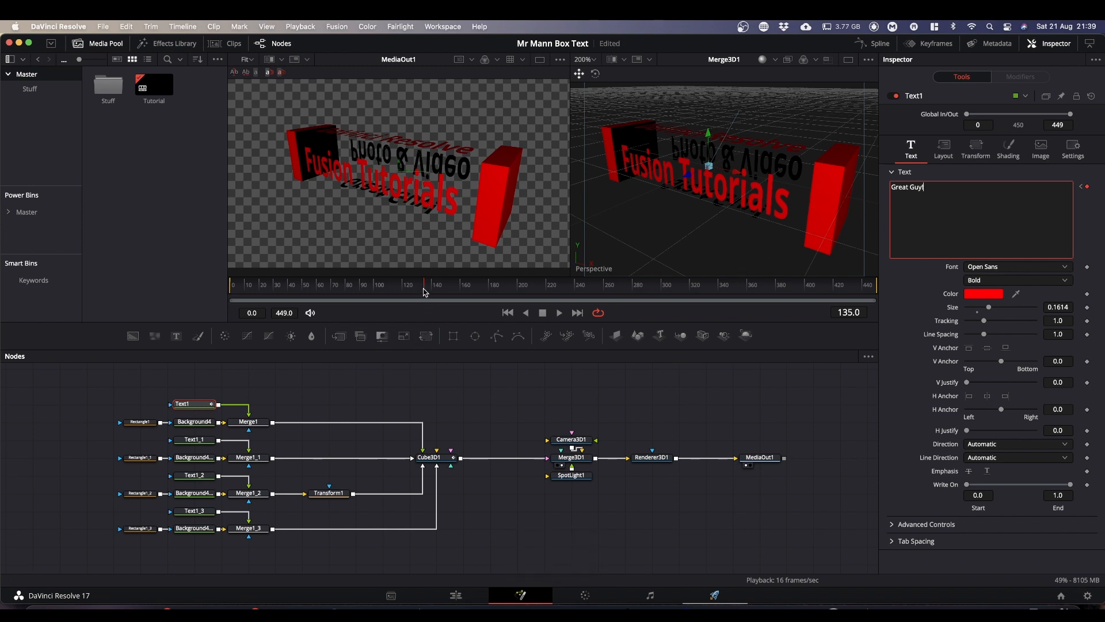
{"action": "mouse_move", "coordinate": [426, 292]}
{"action": "left_mouse_down"}
{"action": "mouse_move", "coordinate": [489, 291]}
{"action": "mouse_move", "coordinate": [425, 297]}
{"action": "left_mouse_up"}
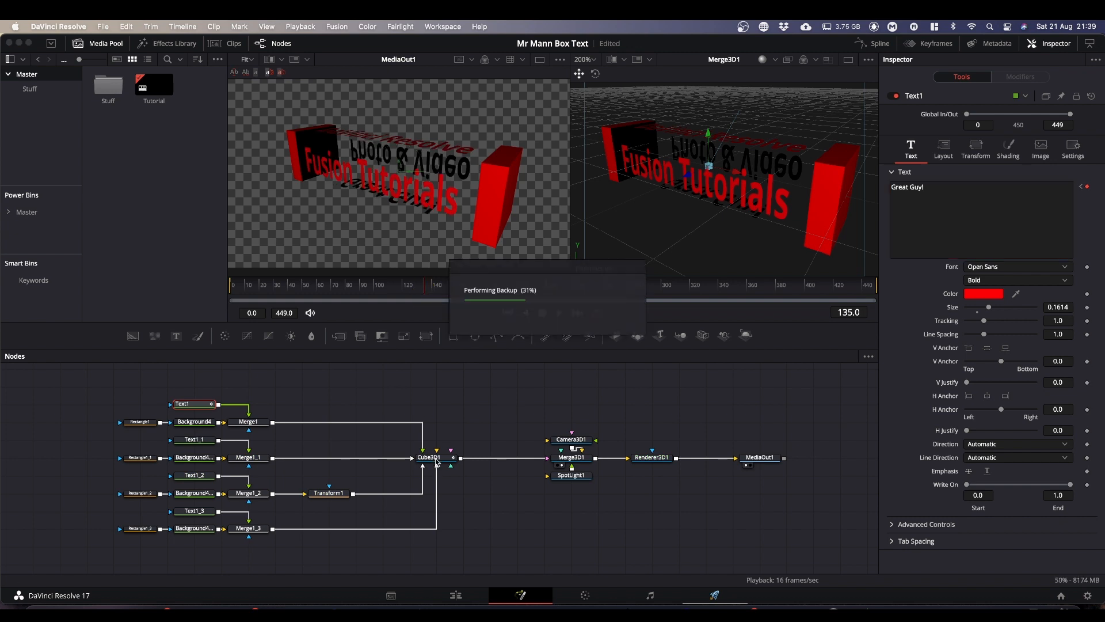
- Turn on back-face culling for Cube3D1 and play the animation from frame 0 to check the changing face text
{"action": "left_click", "coordinate": [436, 459]}
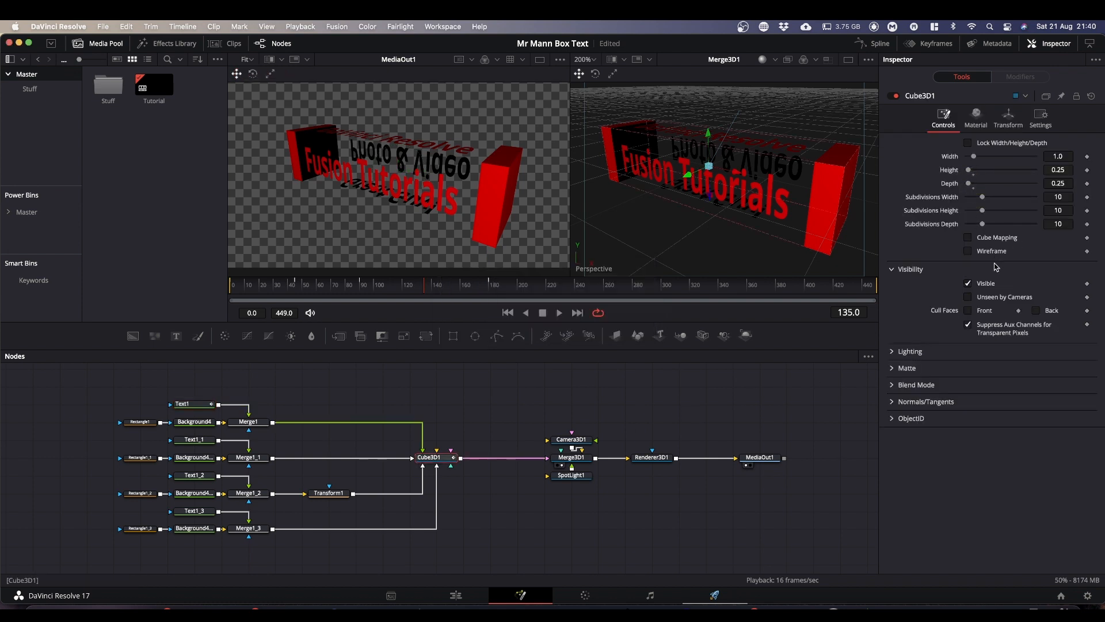
{"action": "left_click", "coordinate": [1039, 312]}
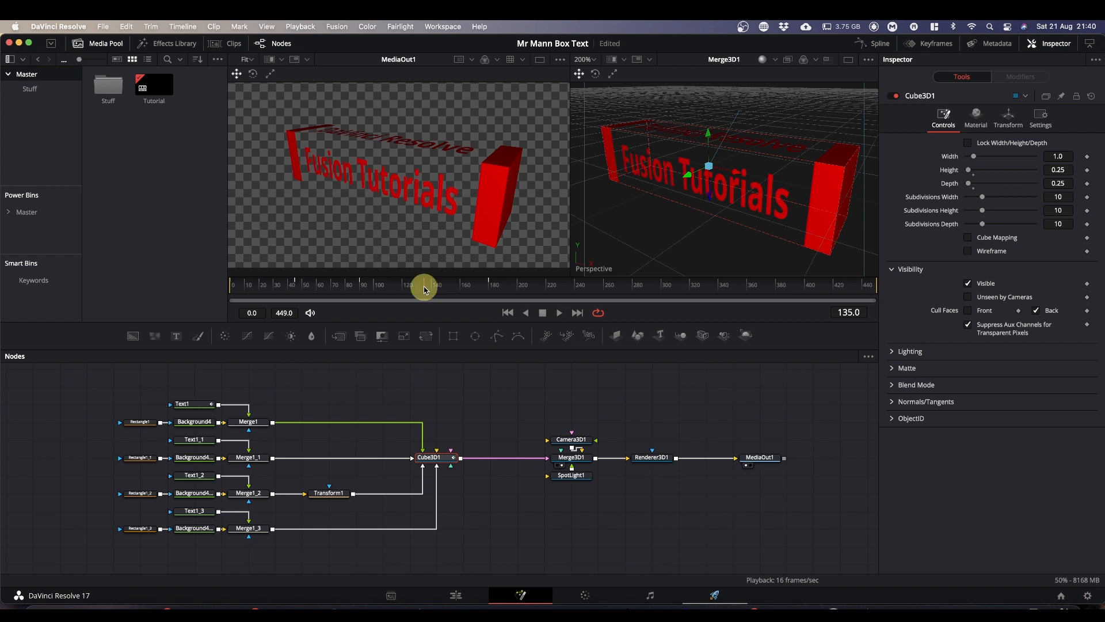
{"action": "left_click_drag", "start_coordinate": [424, 288], "coordinate": [172, 294]}
{"action": "key", "text": "space"}
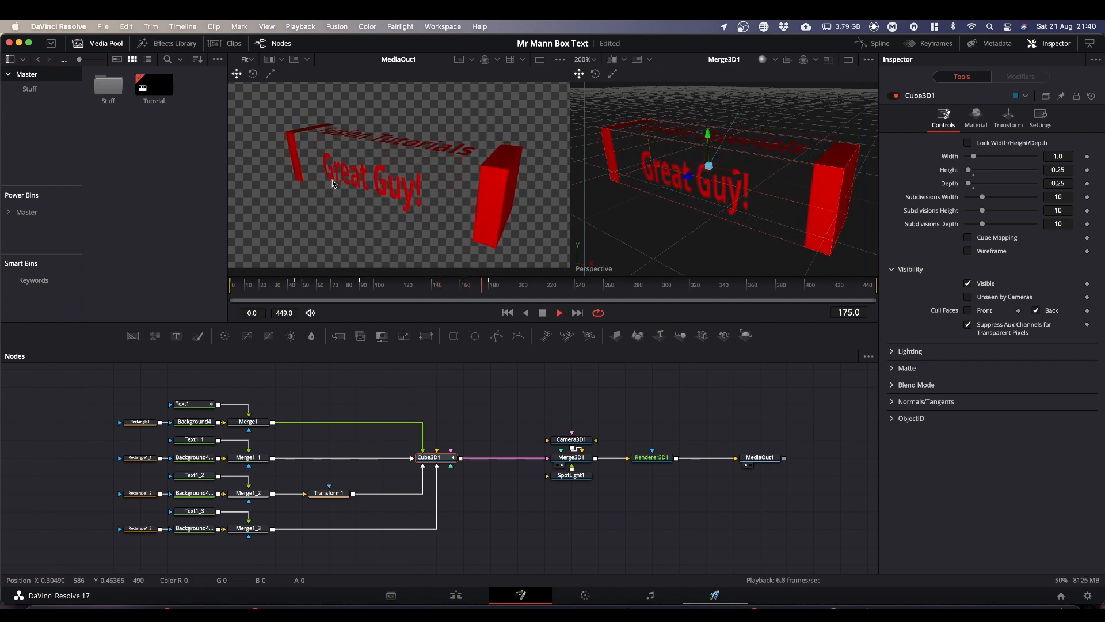
{"action": "key", "text": "space"}
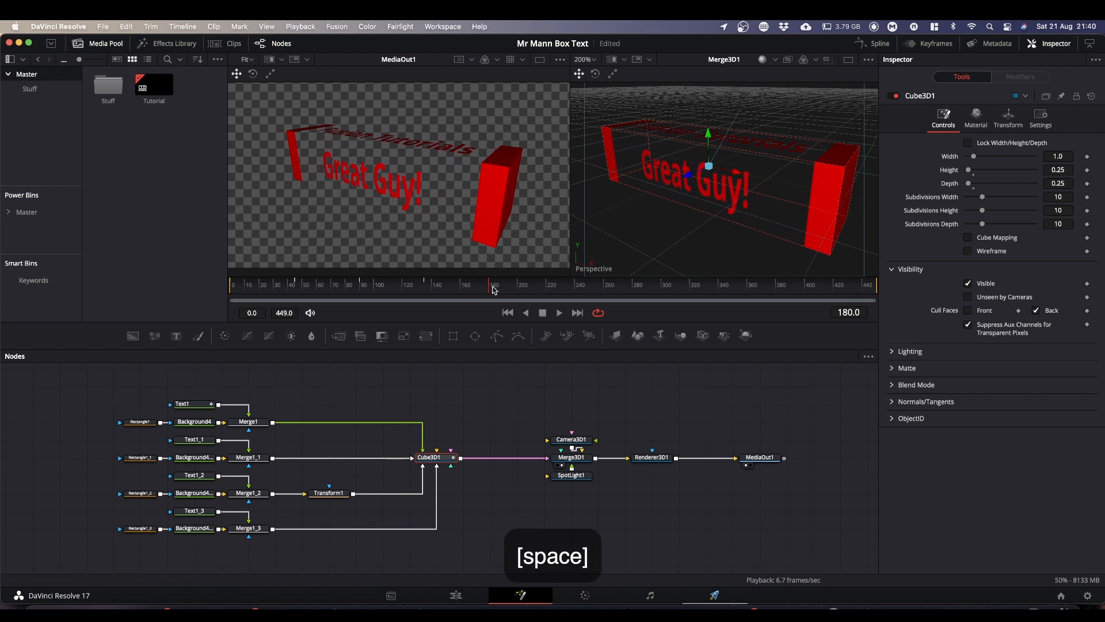
- Keyframe the text content of the Text1_1 node at frame 180 and at frame 0
{"action": "left_click_drag", "start_coordinate": [490, 290], "coordinate": [424, 299]}
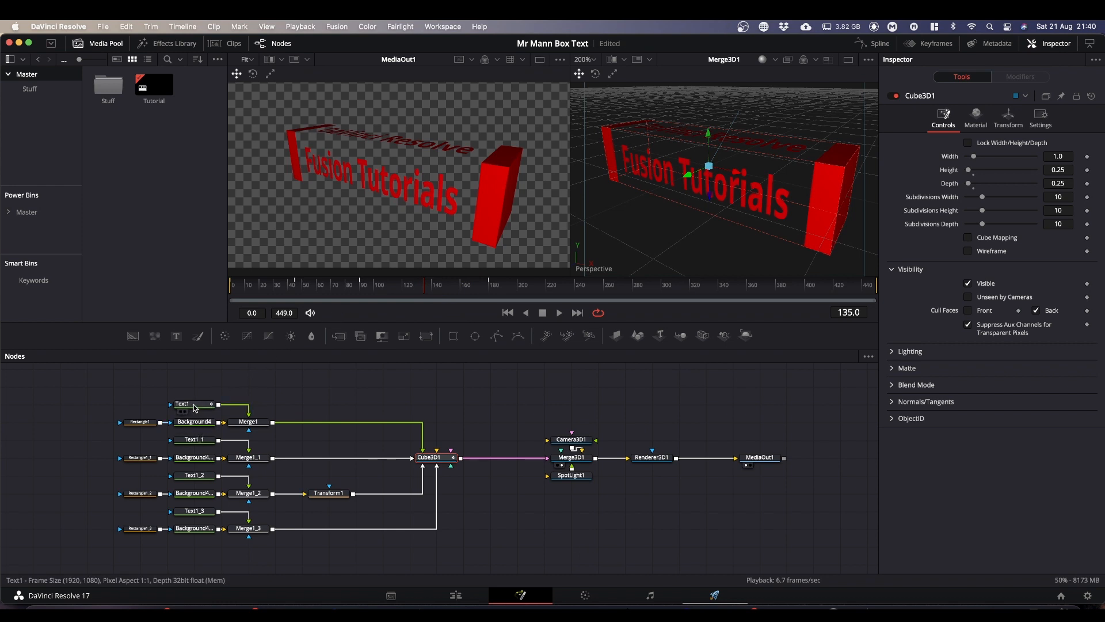
{"action": "left_click", "coordinate": [424, 291]}
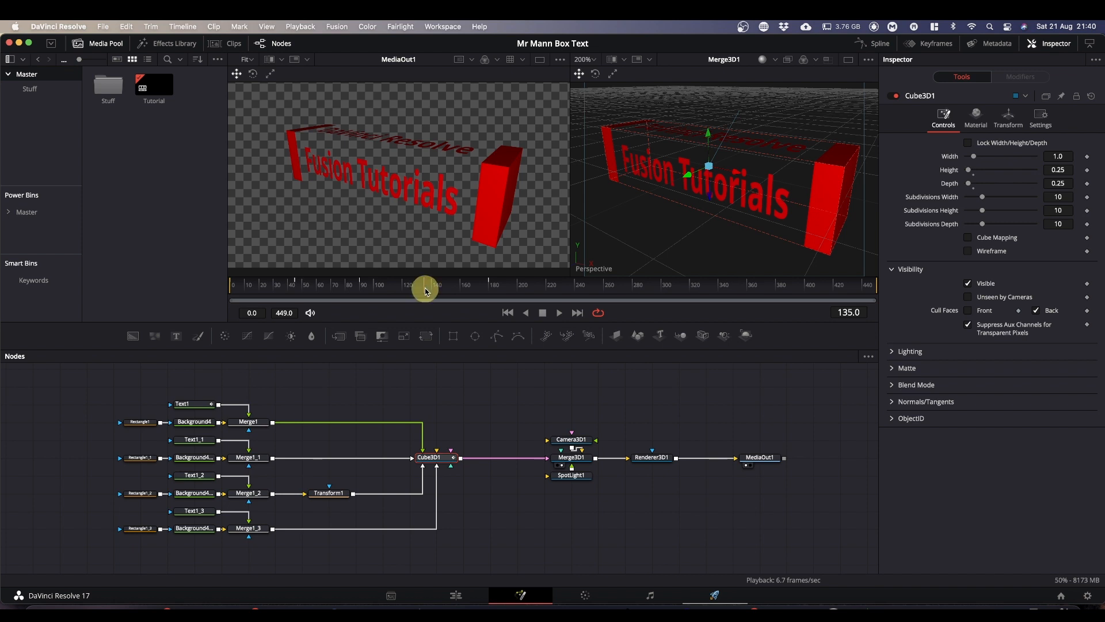
{"action": "left_click_drag", "start_coordinate": [424, 291], "coordinate": [489, 297]}
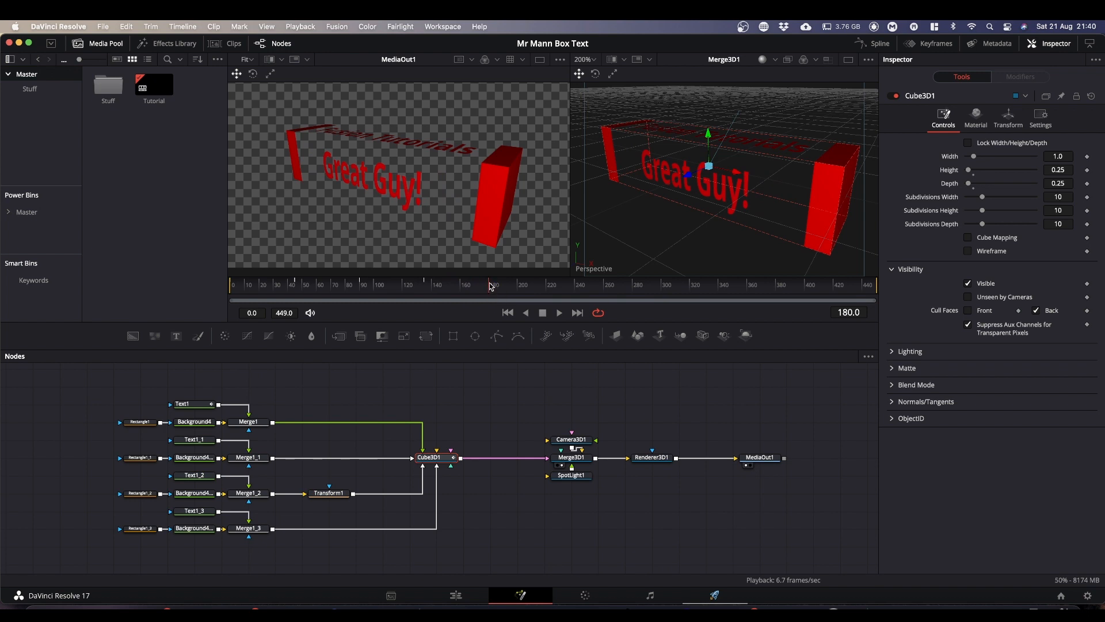
{"action": "left_click", "coordinate": [204, 441]}
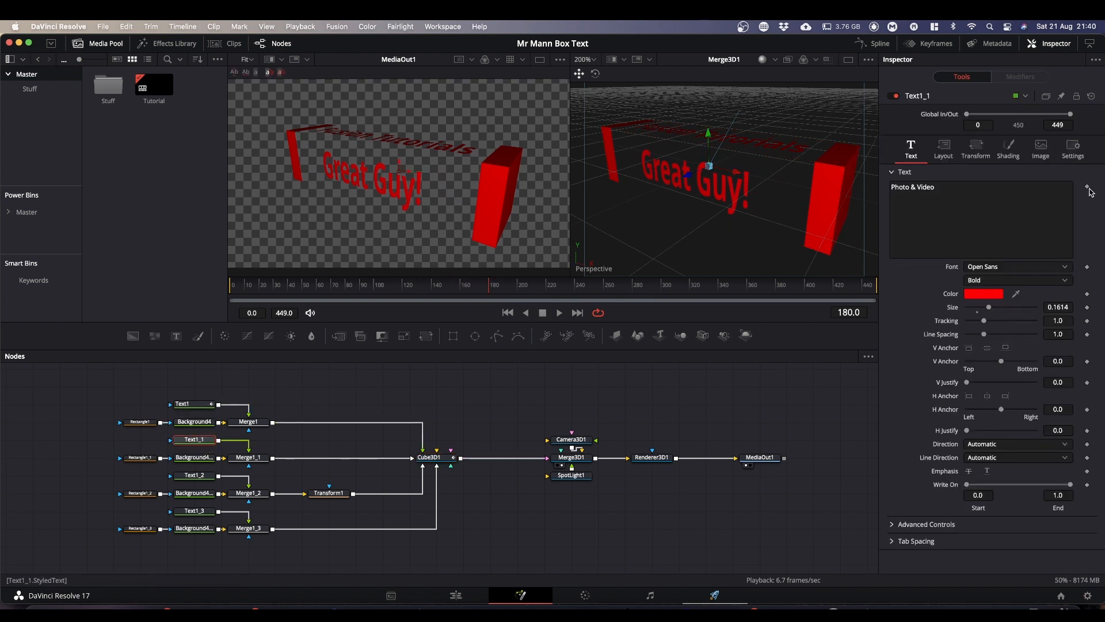
{"action": "left_click", "coordinate": [1087, 187]}
{"action": "left_click_drag", "start_coordinate": [491, 290], "coordinate": [148, 316]}
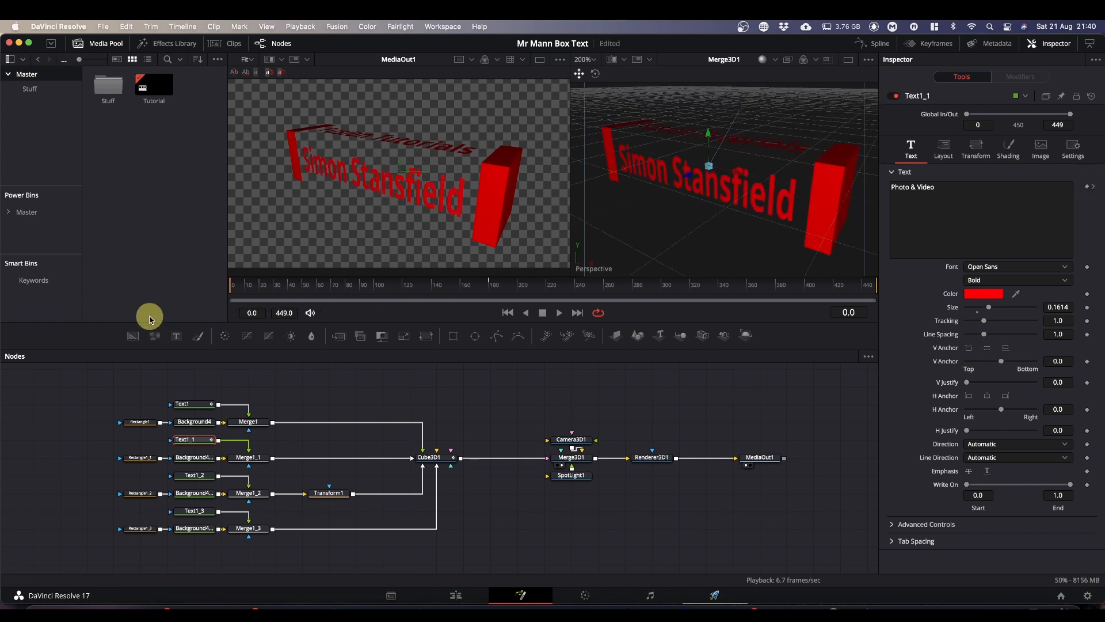
{"action": "left_click", "coordinate": [1088, 187]}
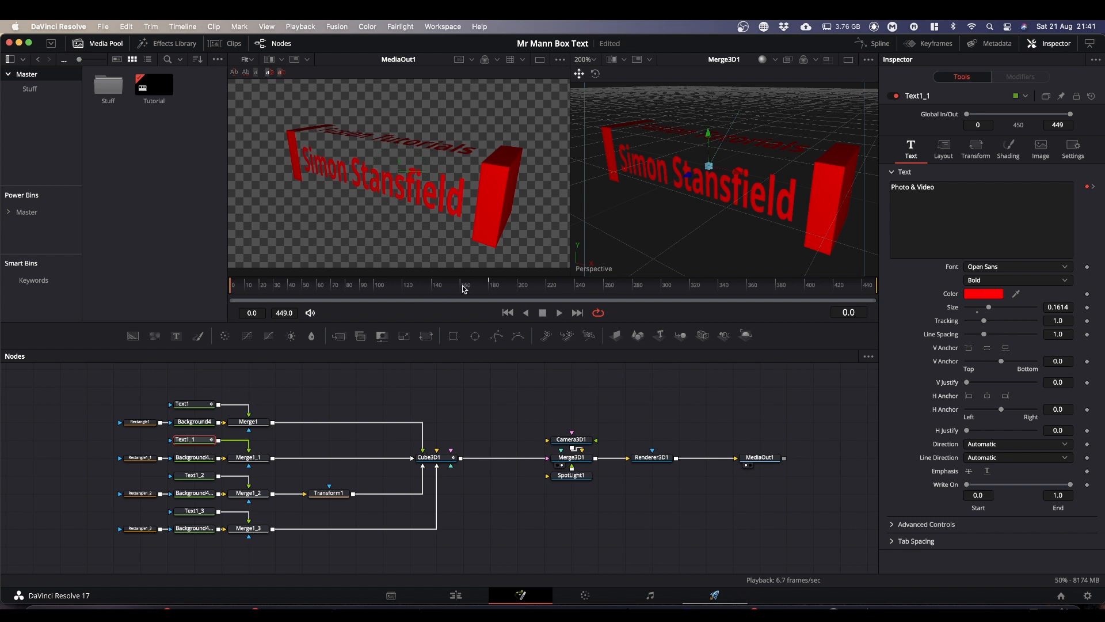
- At frame 180, change the text of the Text1_1 node to "Supper Helpful"
{"action": "left_click_drag", "start_coordinate": [464, 289], "coordinate": [490, 292]}
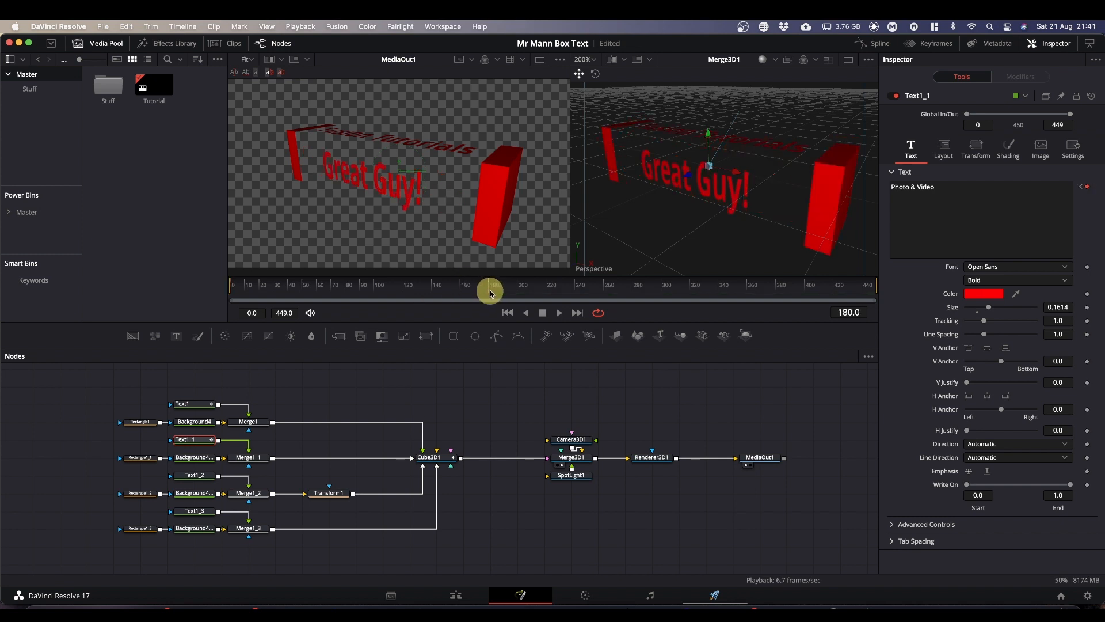
{"action": "left_click", "coordinate": [971, 200]}
{"action": "key", "text": "super+a"}
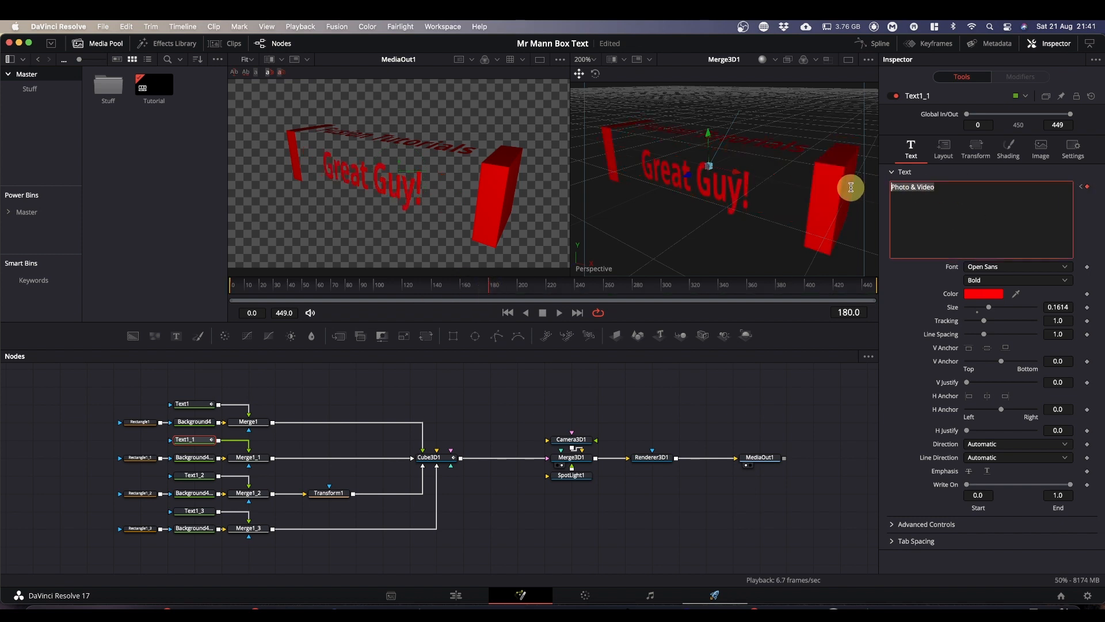
{"action": "type", "text": "S"}
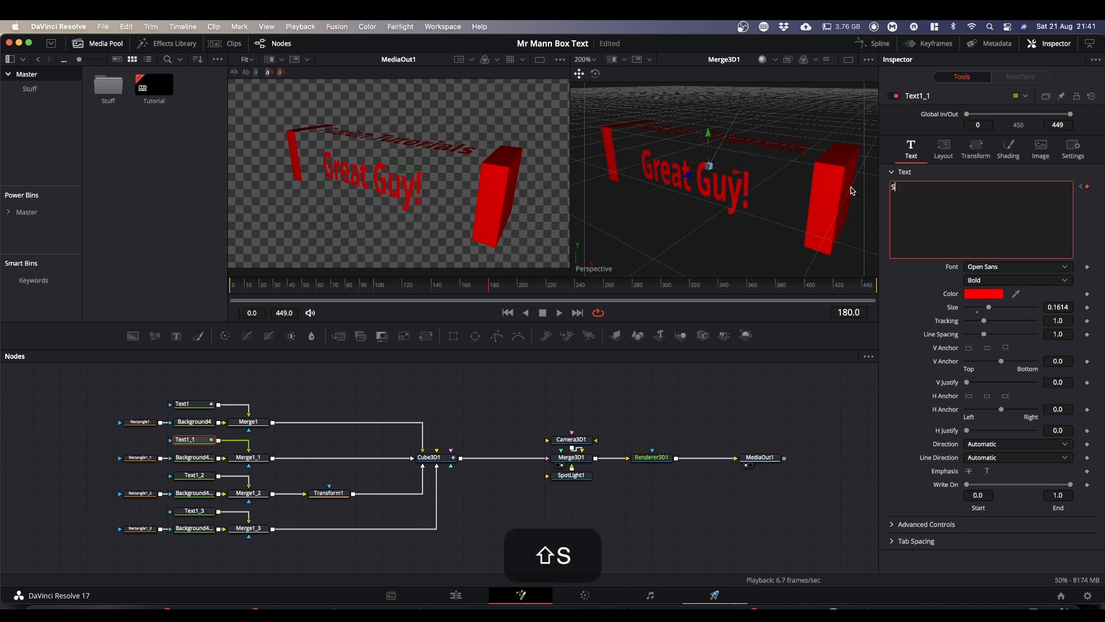
{"action": "type", "text": "upper He"}
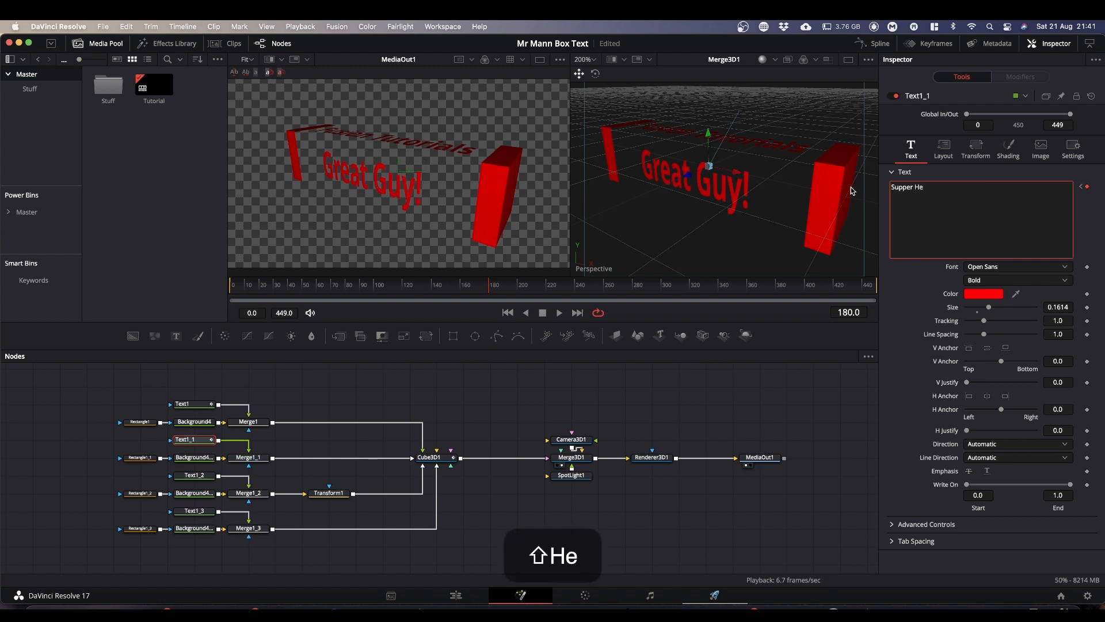
{"action": "type", "text": "lpful"}
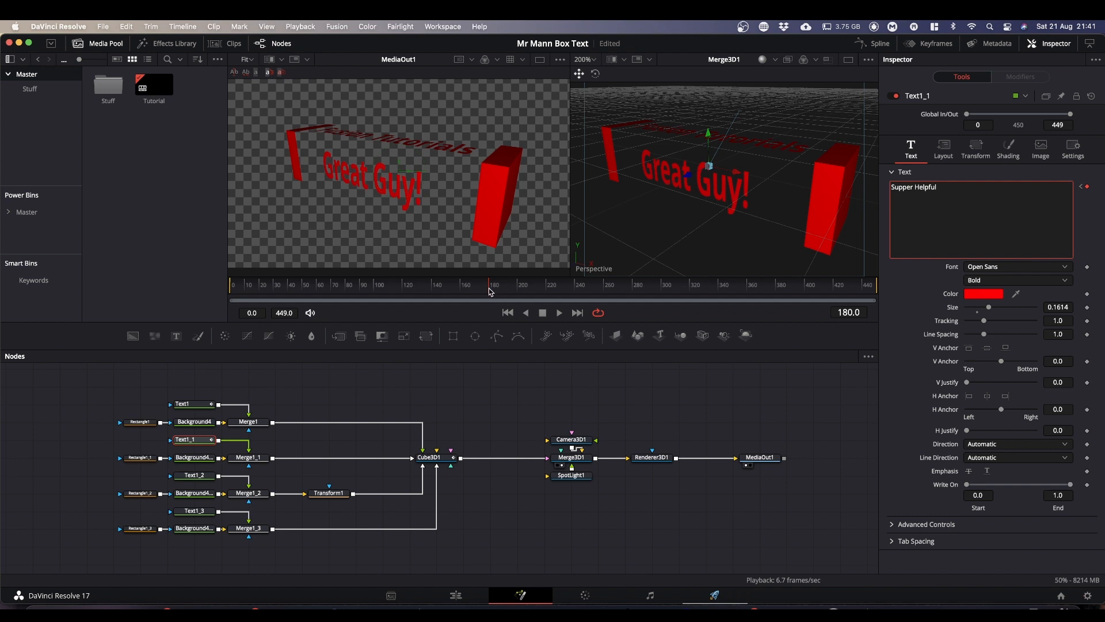
- Advance 45 frames to frame 225, and keyframe the text content of the Text1_2 node there and at frame 0
{"action": "left_click", "coordinate": [858, 313]}
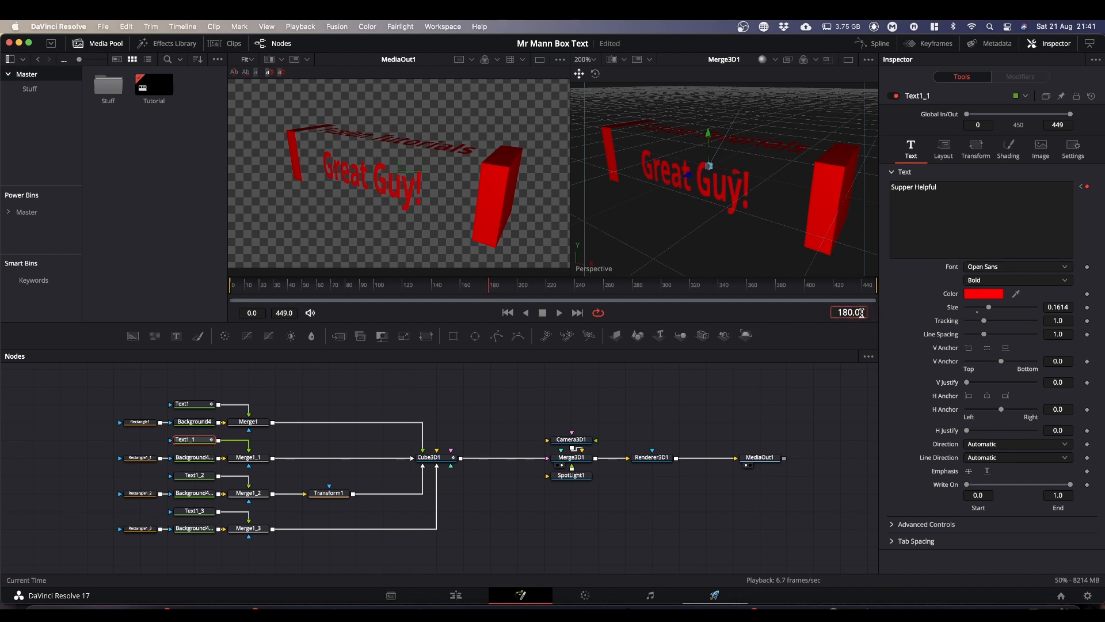
{"action": "type", "text": "+45"}
{"action": "key", "text": "Return"}
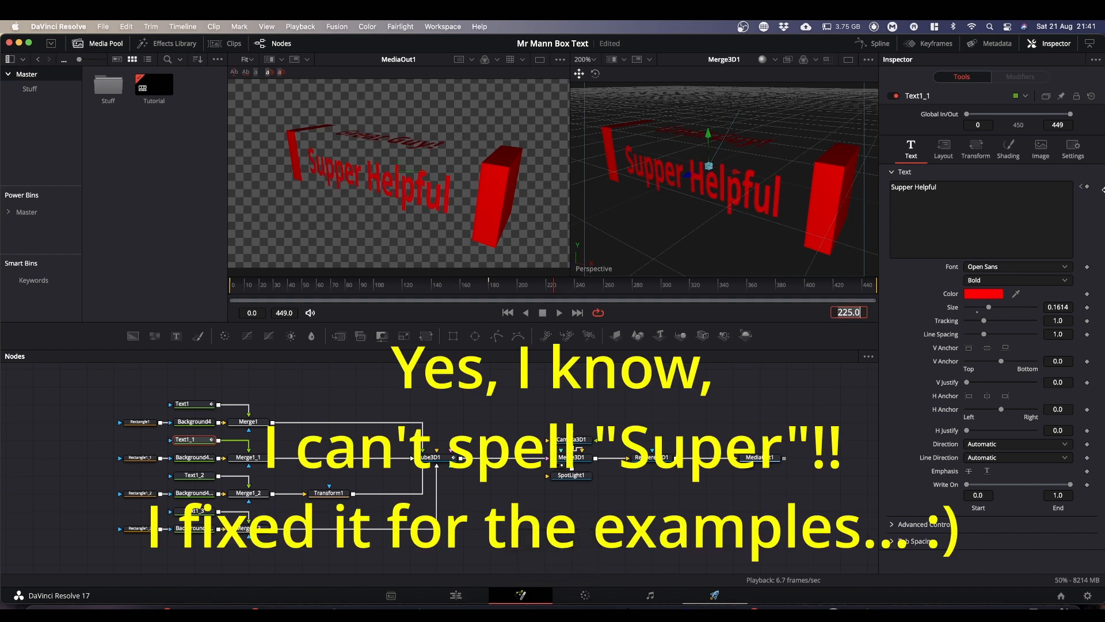
{"action": "left_click", "coordinate": [205, 477]}
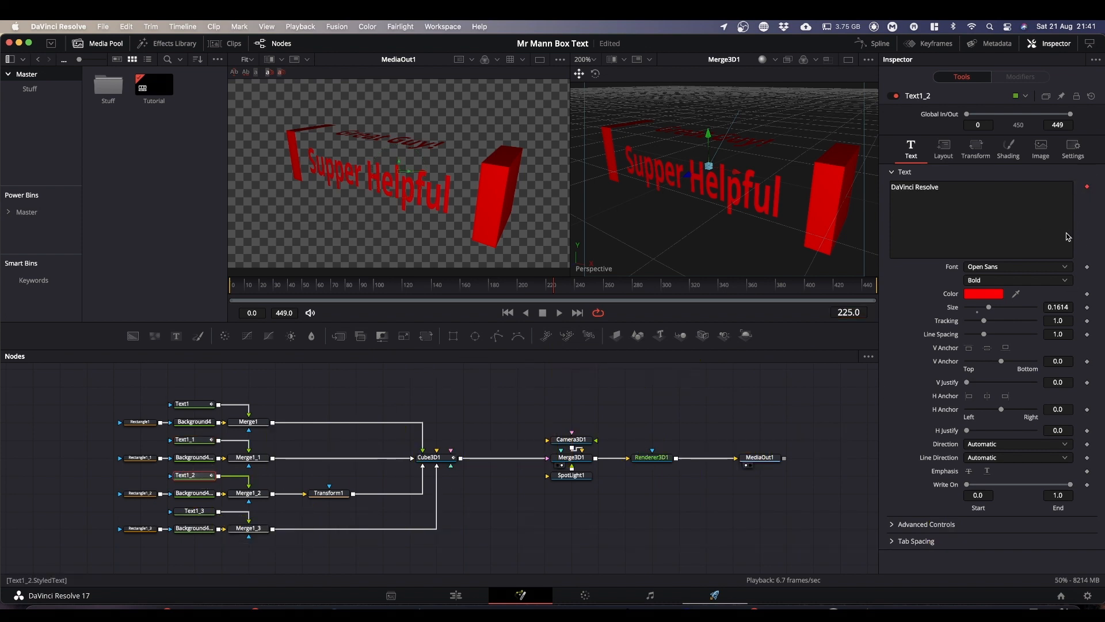
{"action": "left_click_drag", "start_coordinate": [469, 288], "coordinate": [193, 312]}
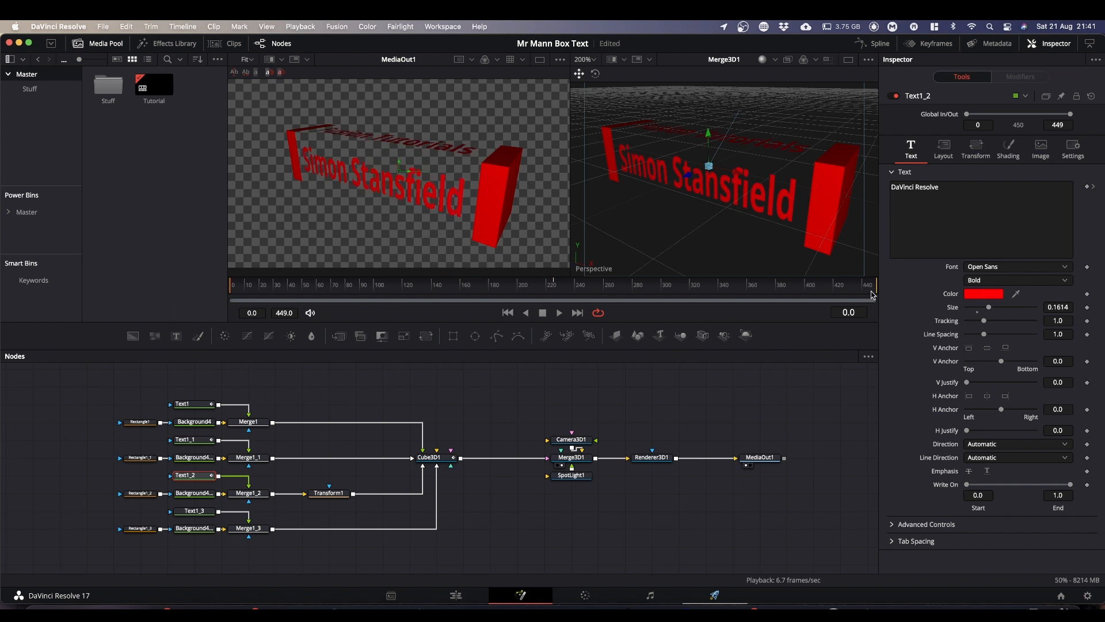
{"action": "left_click", "coordinate": [1088, 186]}
- At frame 225, change the text of the Text1_2 node to "Like & Subscribe"
{"action": "left_click", "coordinate": [551, 287]}
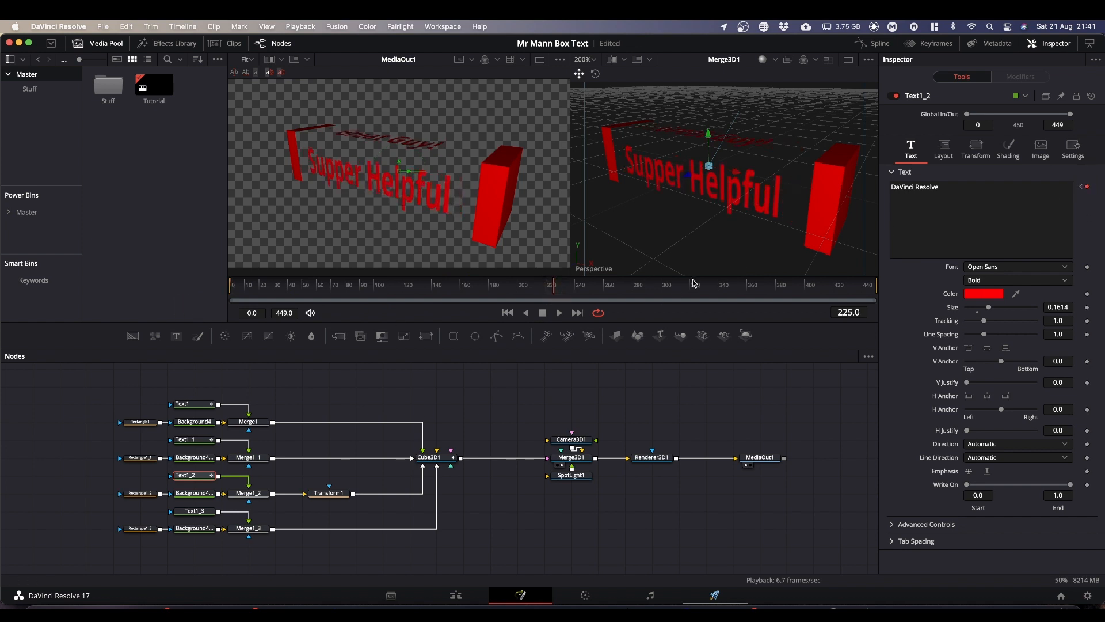
{"action": "triple_click", "coordinate": [970, 191]}
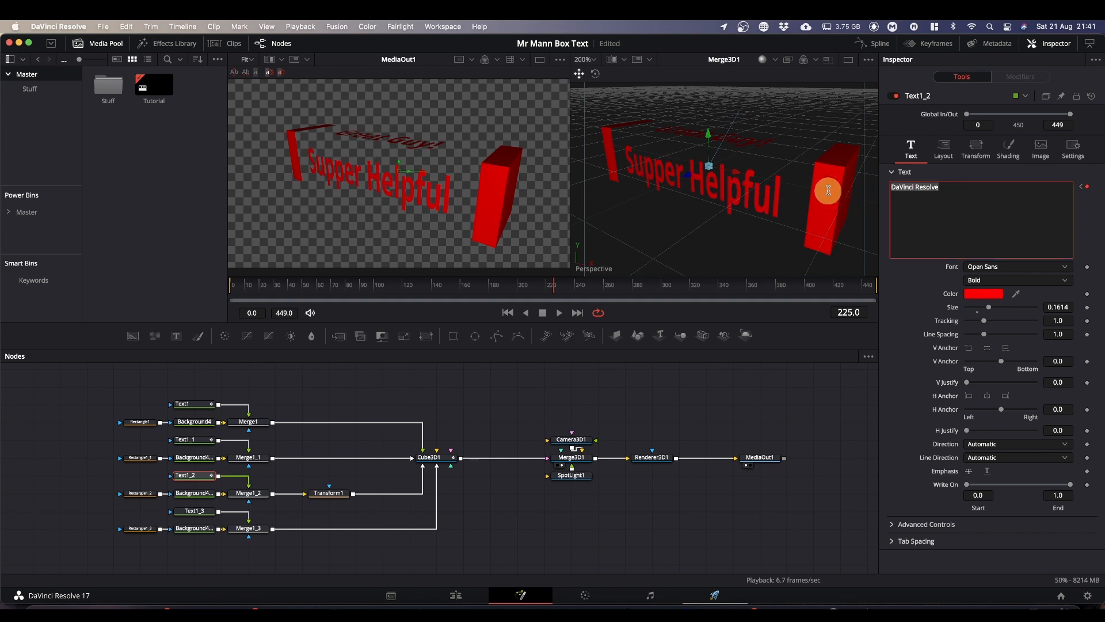
{"action": "type", "text": "Like "}
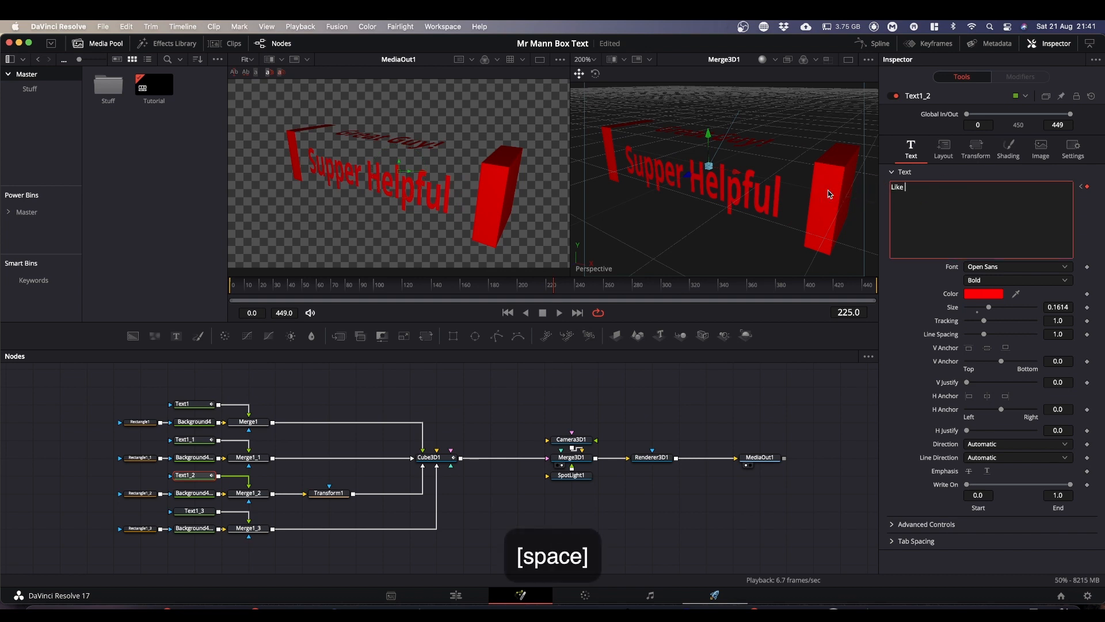
{"action": "type", "text": "& Su"}
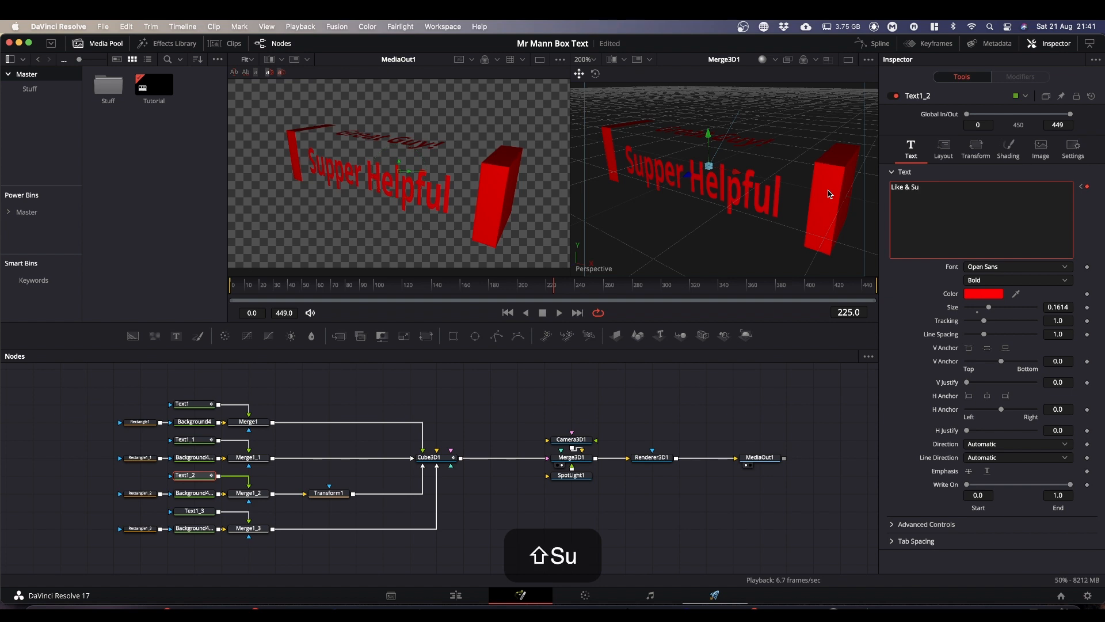
{"action": "type", "text": "bscribe"}
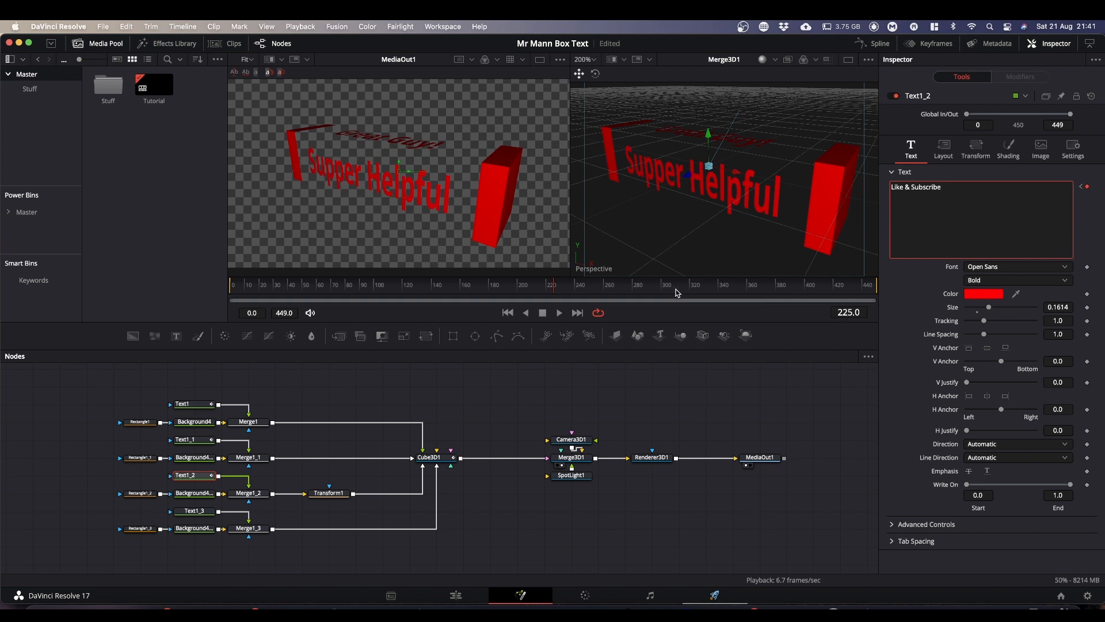
- Keyframe the text content of the Text1_3 node at frame 270 and at frame 0
{"action": "left_click_drag", "start_coordinate": [615, 295], "coordinate": [619, 294]}
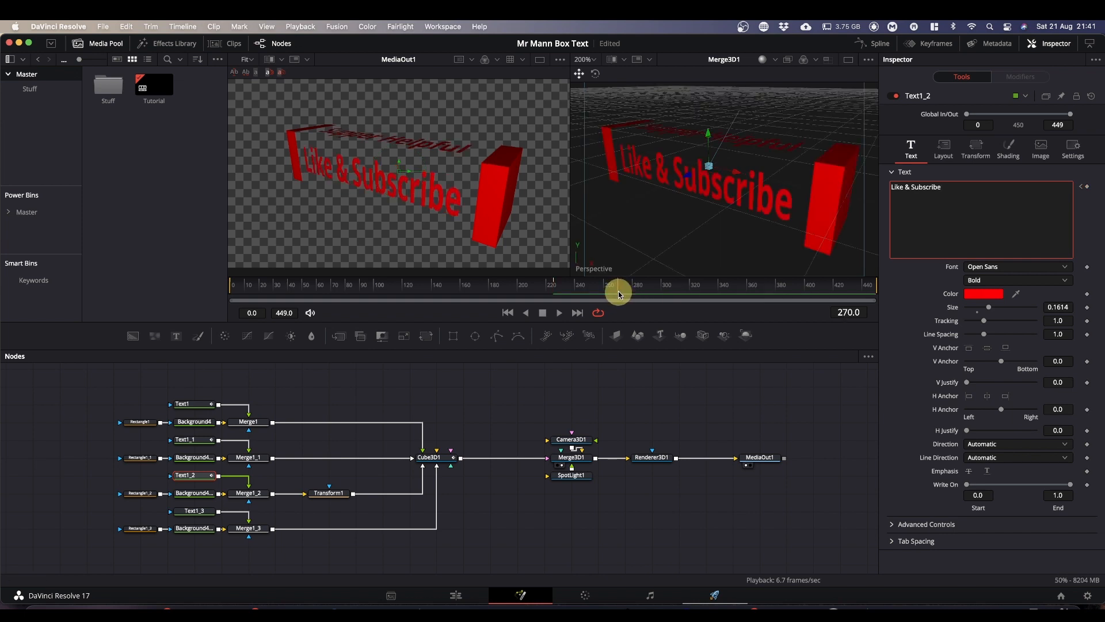
{"action": "left_click", "coordinate": [196, 511]}
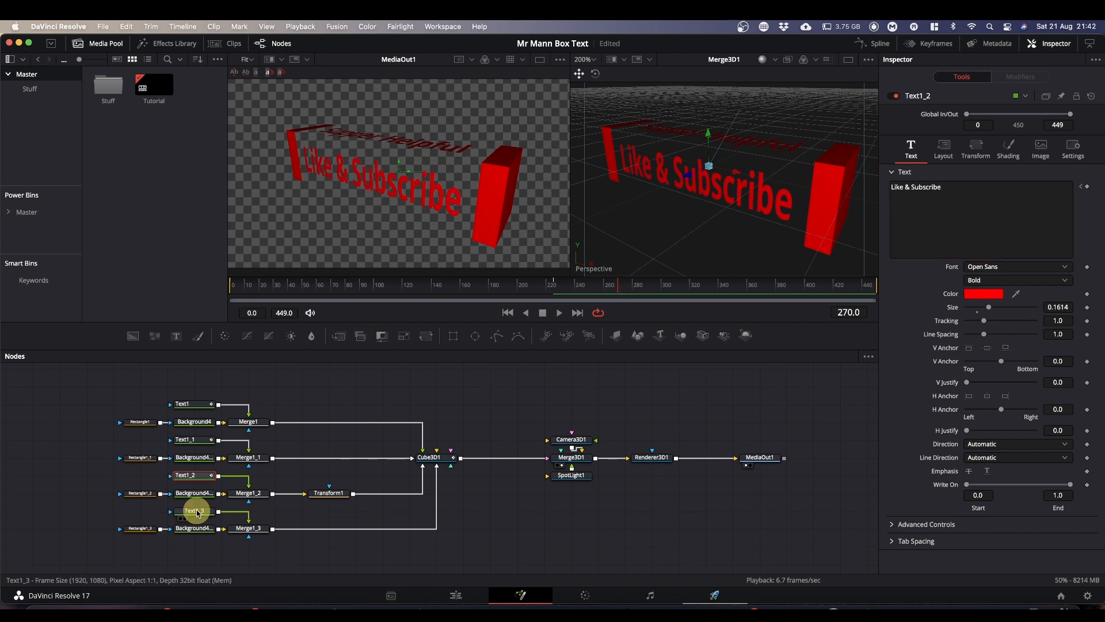
{"action": "left_click", "coordinate": [1089, 188]}
{"action": "left_click_drag", "start_coordinate": [511, 286], "coordinate": [130, 300]}
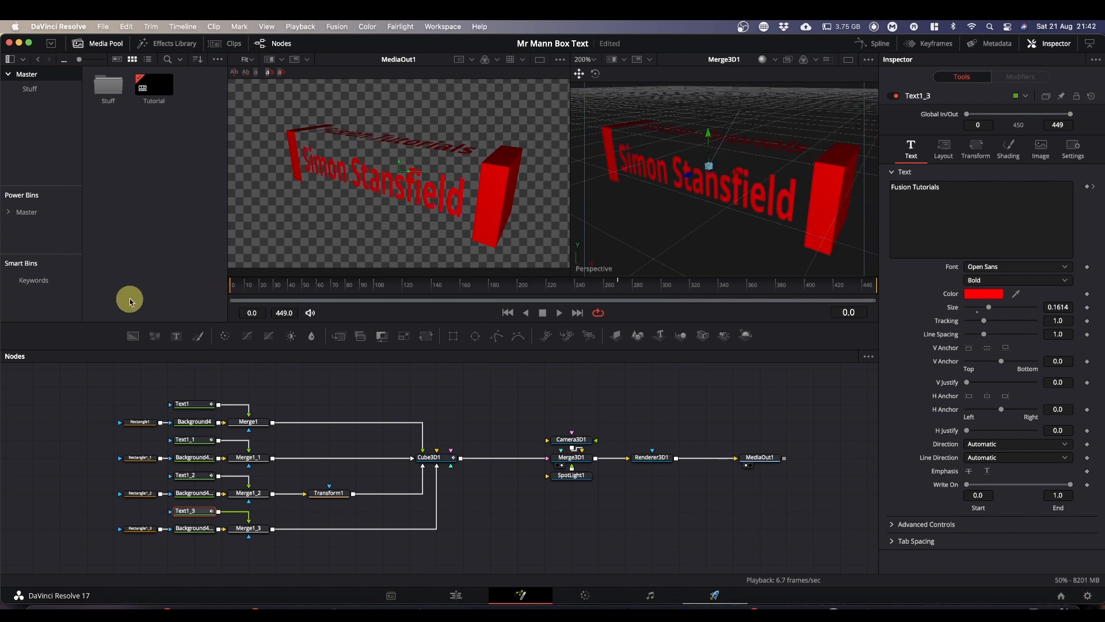
{"action": "left_click", "coordinate": [1087, 187]}
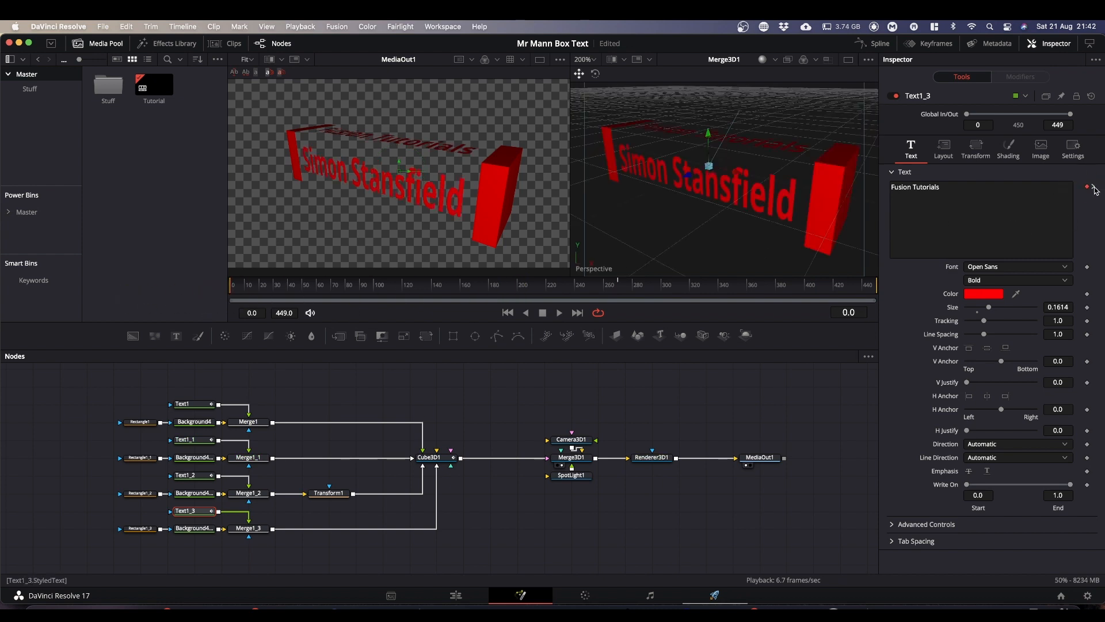
- At frame 270, change the text of the Text1_3 node to "Notification Bell"
{"action": "left_click", "coordinate": [1095, 188]}
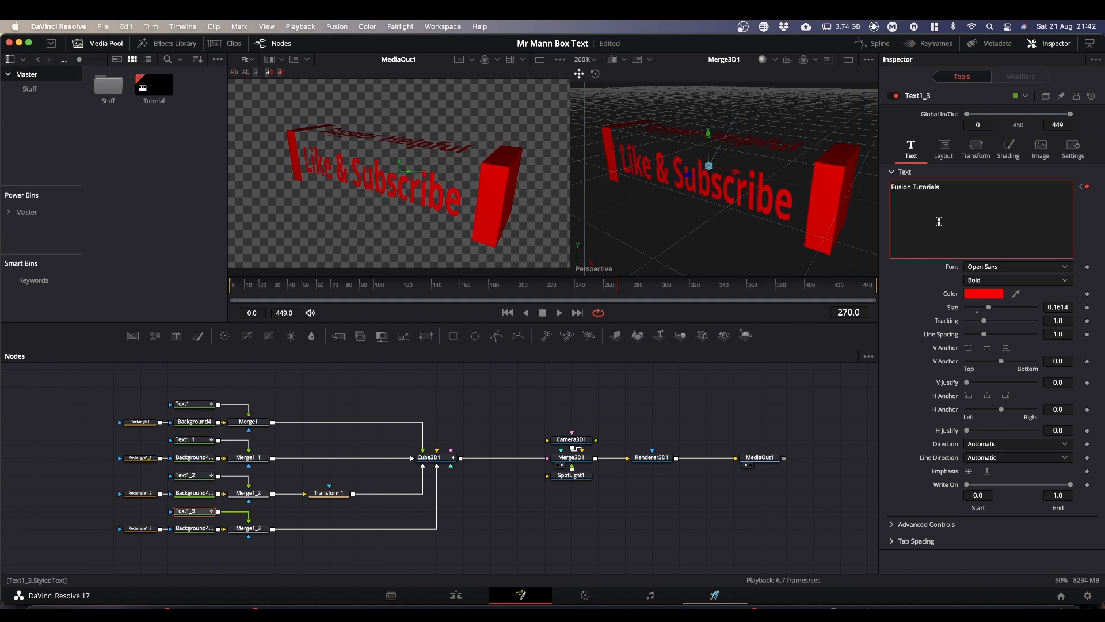
{"action": "left_click_drag", "start_coordinate": [949, 189], "coordinate": [836, 190]}
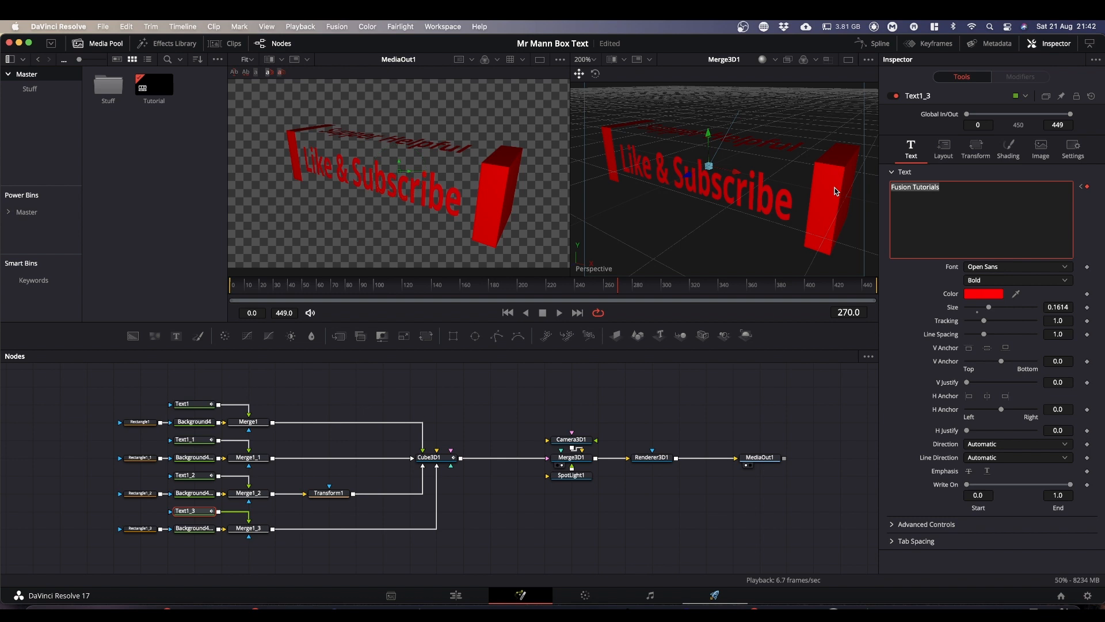
{"action": "type", "text": "Notif"}
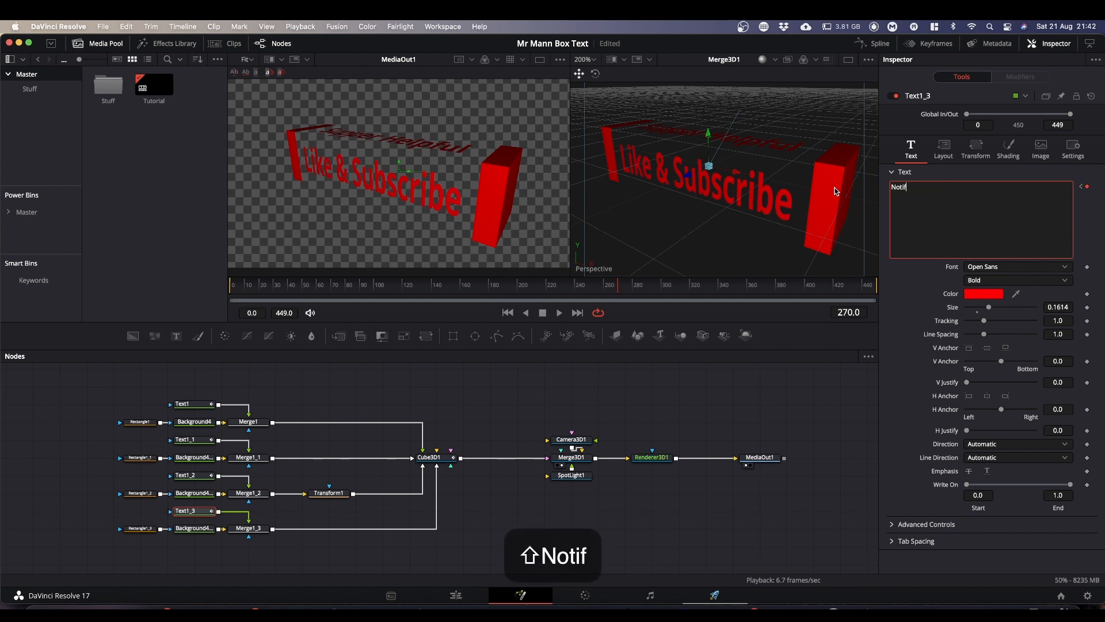
{"action": "type", "text": "ication"}
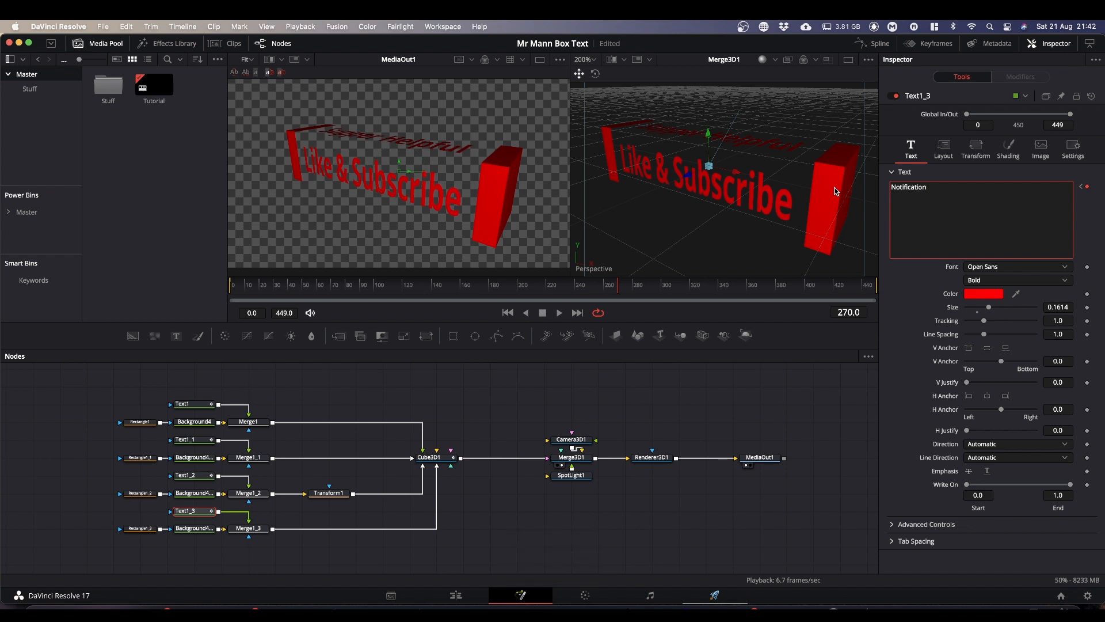
{"action": "type", "text": "Be"}
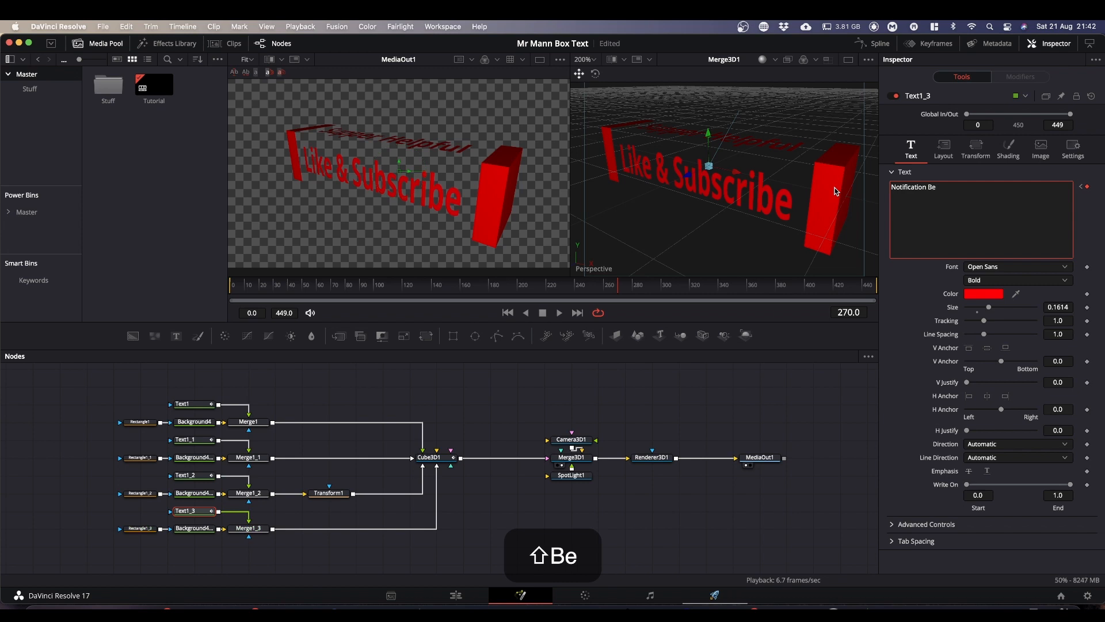
{"action": "type", "text": "ll"}
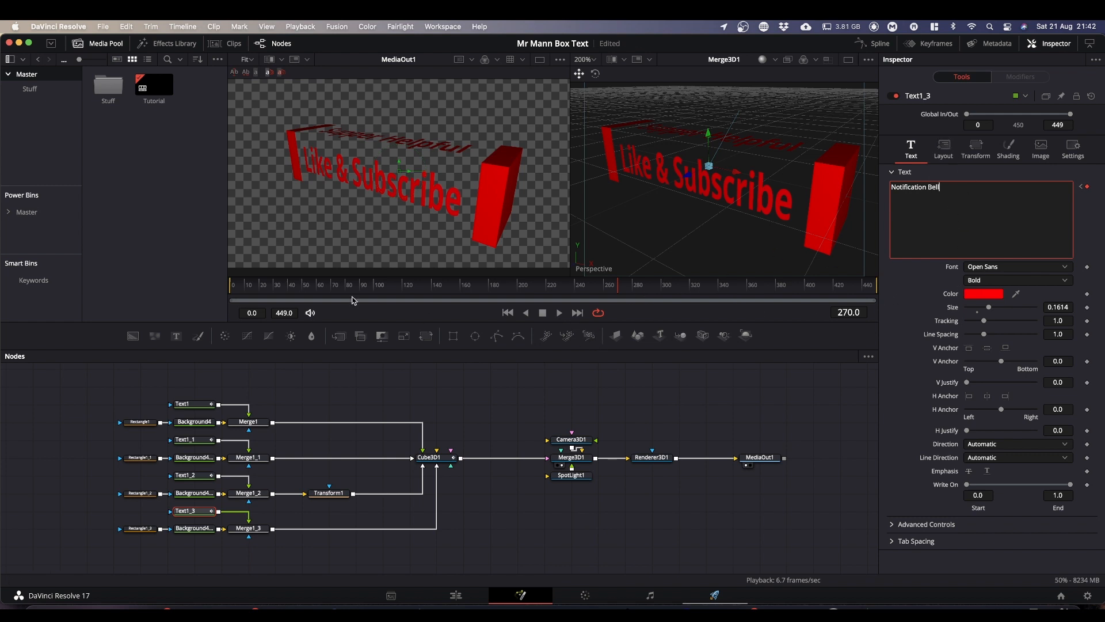
- Play the rotating box animation from frame 0 to review the text changes on each face
{"action": "left_click_drag", "start_coordinate": [405, 289], "coordinate": [230, 284]}
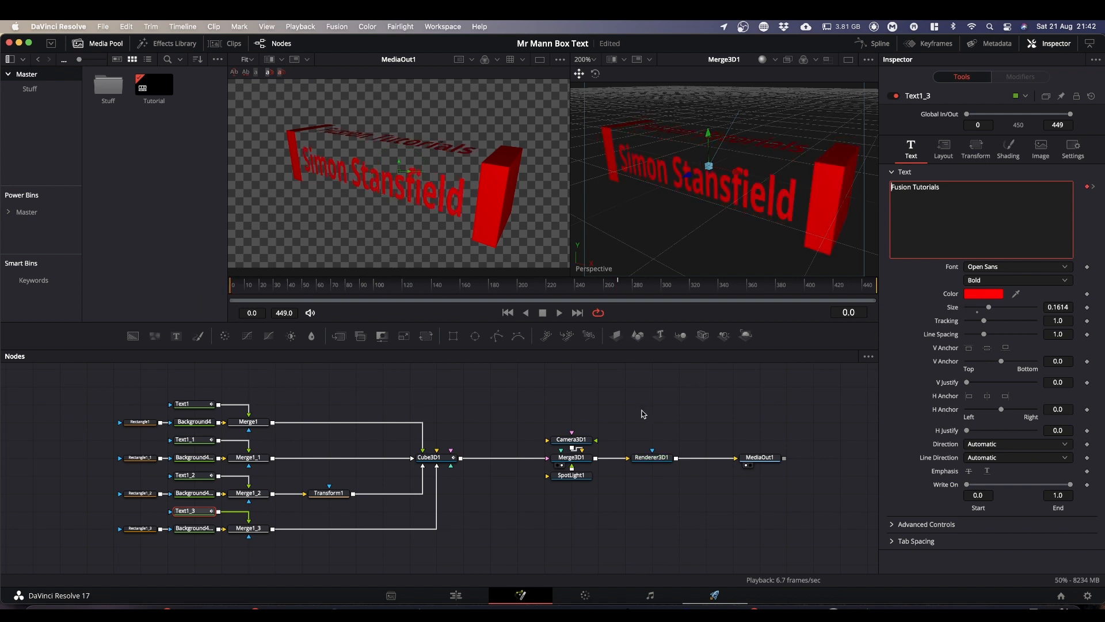
{"action": "key", "text": "space"}
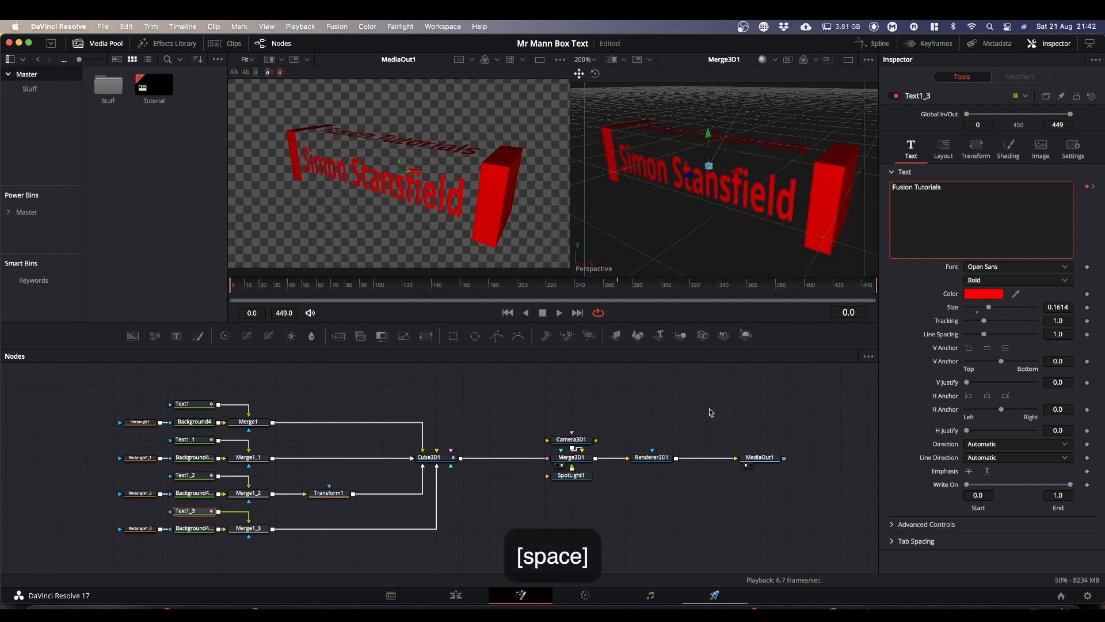
{"action": "key", "text": "BackSpace"}
{"action": "left_click", "coordinate": [710, 409]}
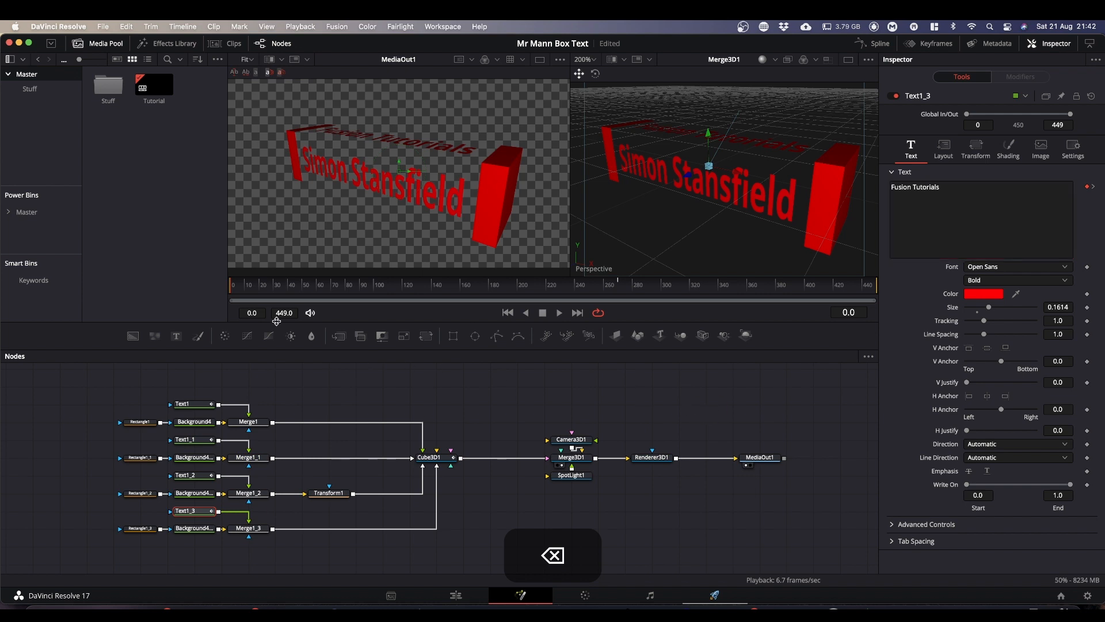
{"action": "key", "text": "space"}
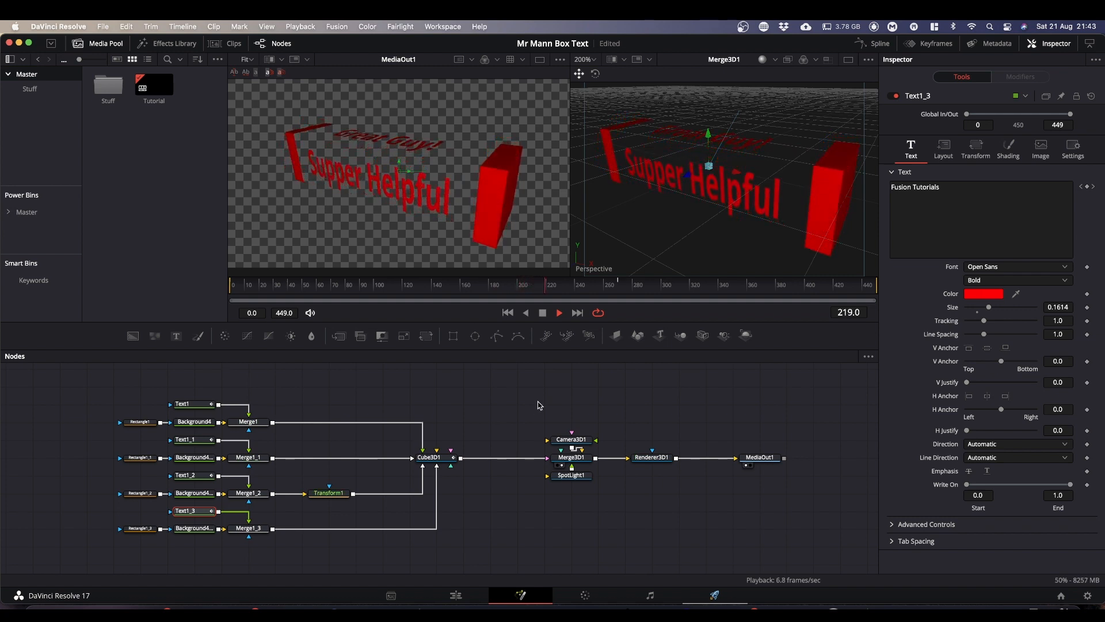
{"action": "key", "text": "space"}
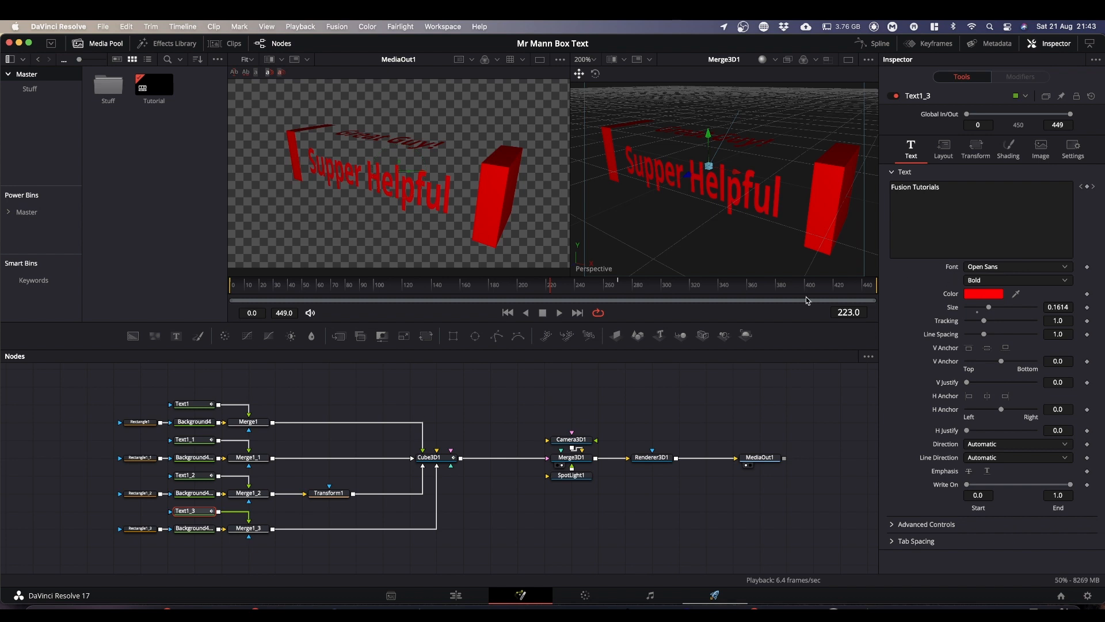
- Play the animation from frame 270 onwards to find where the final text faces forward
{"action": "left_click_drag", "start_coordinate": [609, 293], "coordinate": [619, 296]}
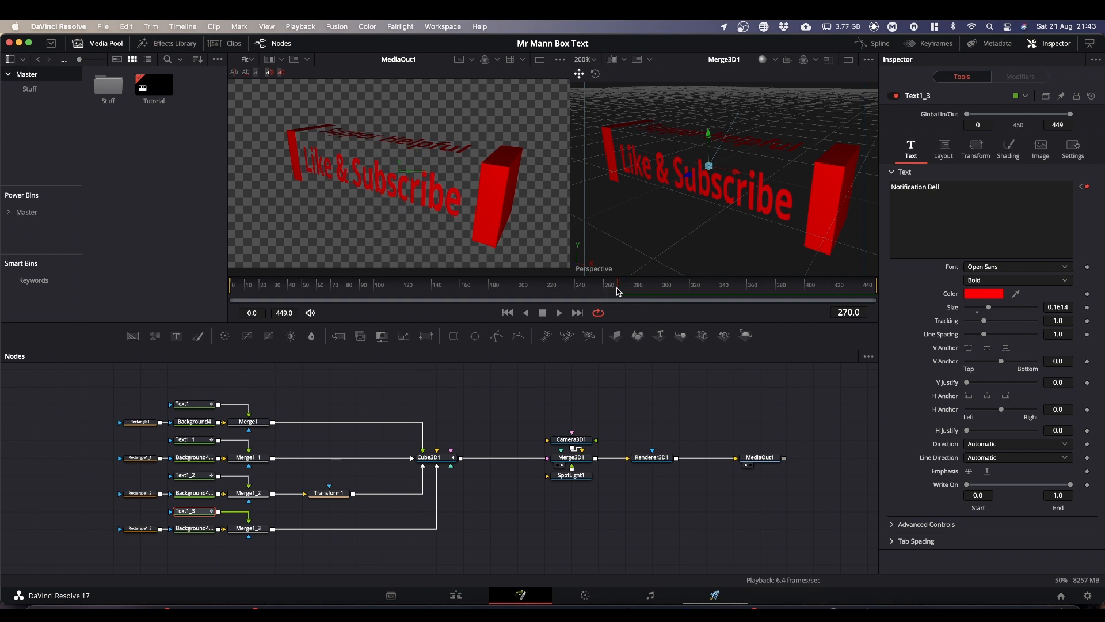
{"action": "mouse_move", "coordinate": [619, 292]}
{"action": "left_mouse_down"}
{"action": "mouse_move", "coordinate": [698, 291]}
{"action": "mouse_move", "coordinate": [619, 300]}
{"action": "left_mouse_up"}
{"action": "key", "text": "space"}
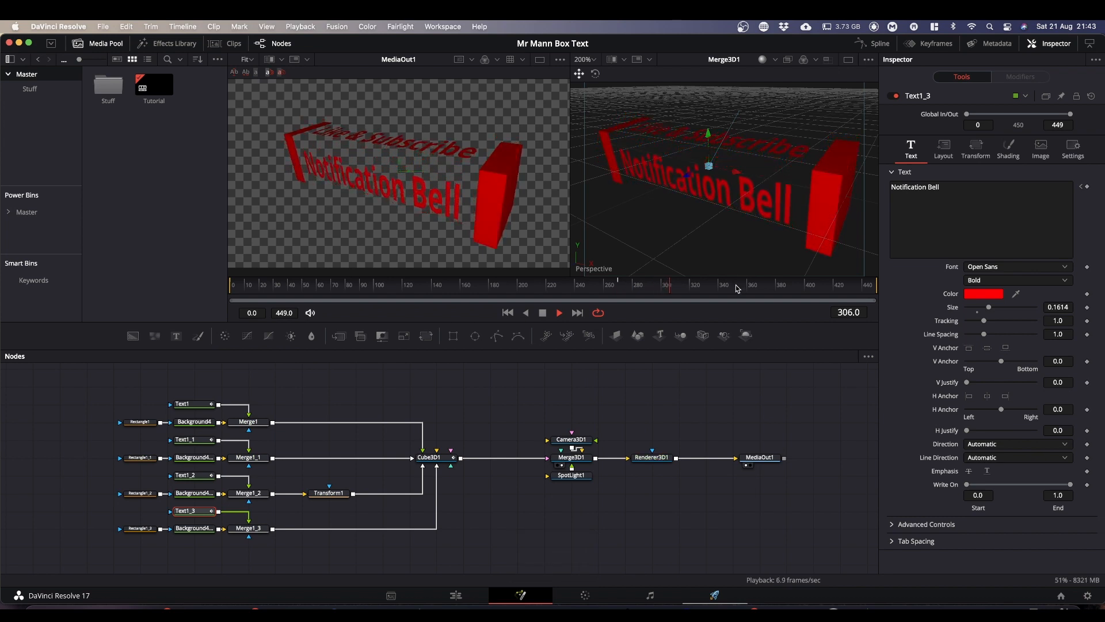
{"action": "key", "text": "space"}
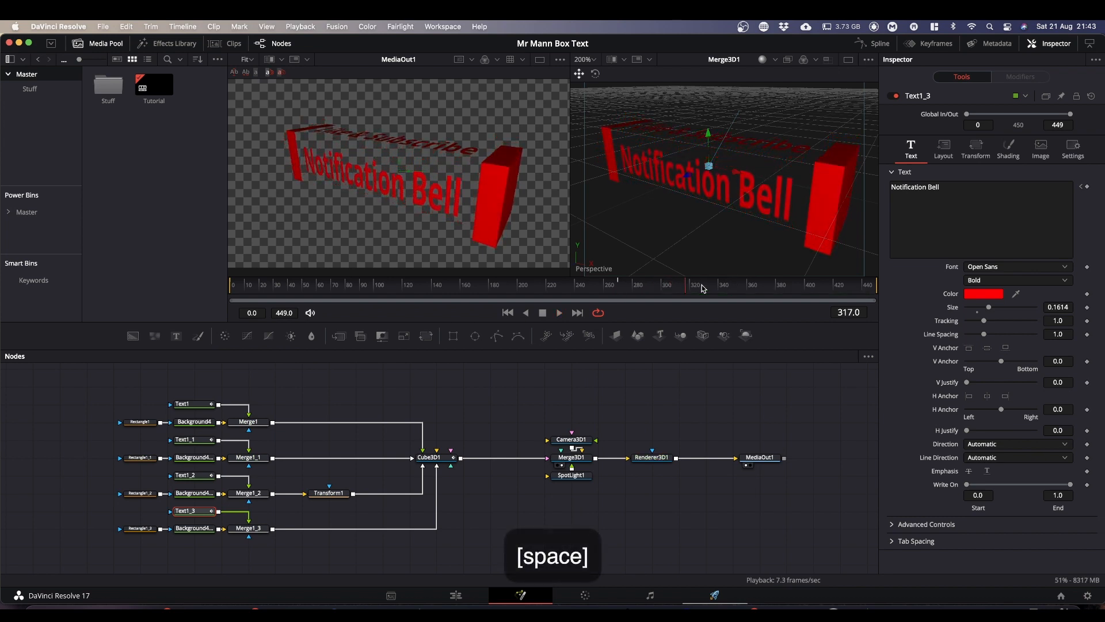
- Cut the Fusion composition at frame 315 (01:00:10:16) in the edit timeline and delete the remainder
{"action": "left_click", "coordinate": [683, 288]}
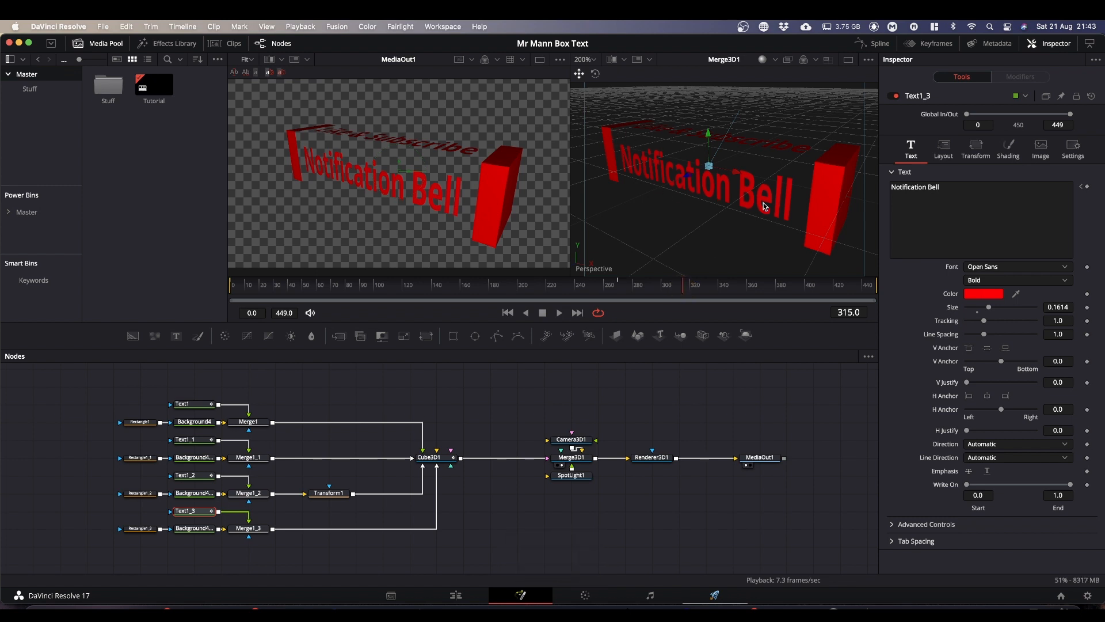
{"action": "left_click", "coordinate": [684, 287]}
{"action": "left_click", "coordinate": [455, 596]}
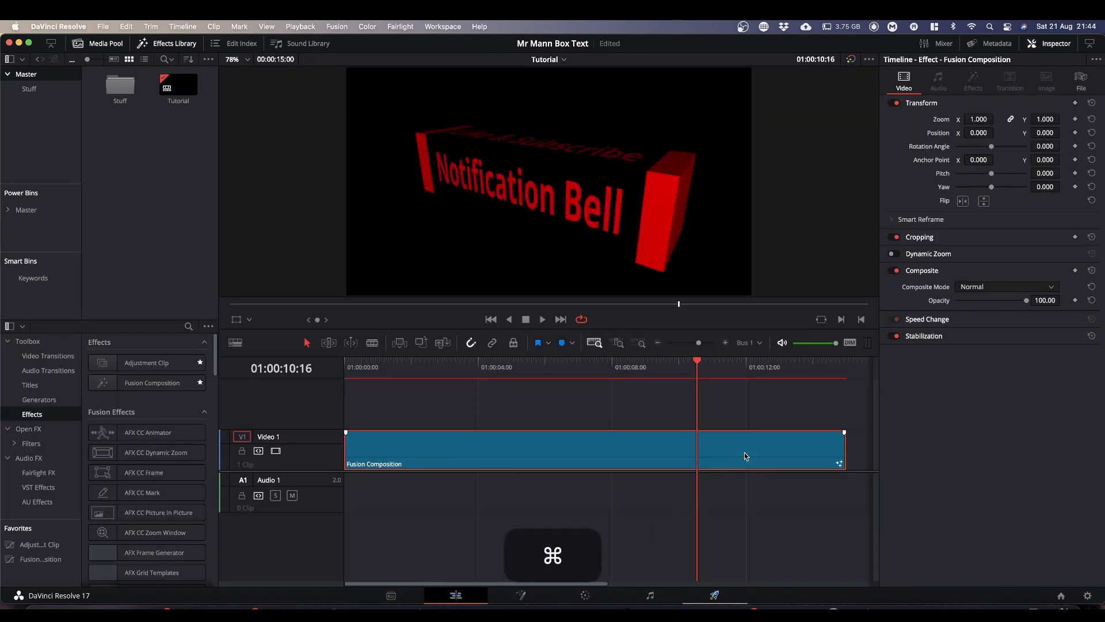
{"action": "key", "text": "super+b"}
{"action": "left_click", "coordinate": [766, 504]}
{"action": "key", "text": "BackSpace"}
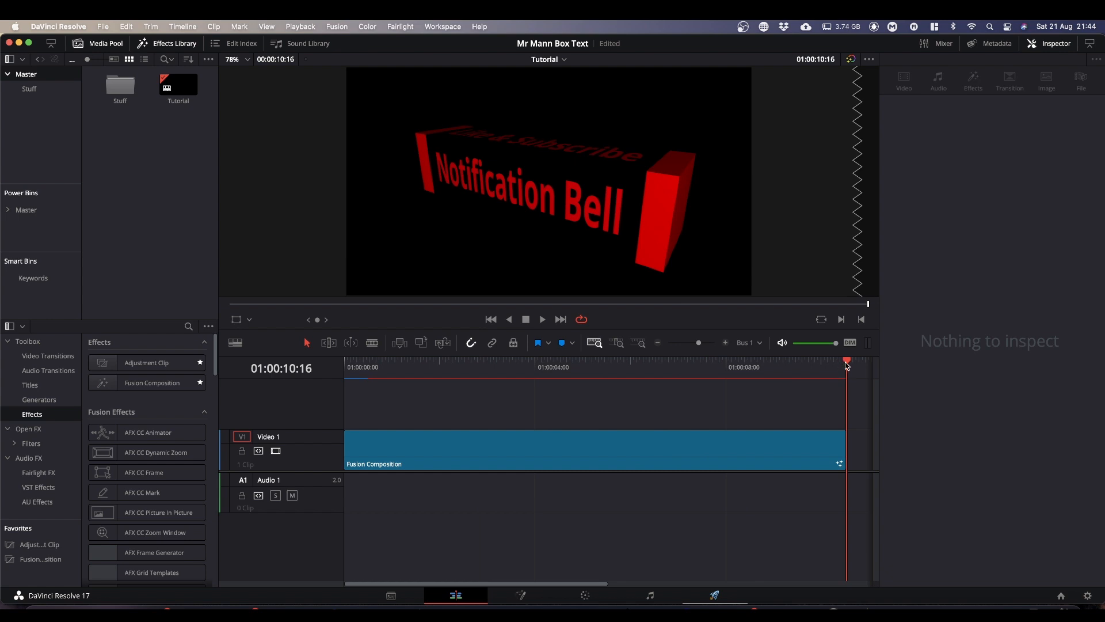
- Play the trimmed composition from the start of the edit timeline to review the whole title
{"action": "left_click_drag", "start_coordinate": [847, 363], "coordinate": [300, 416]}
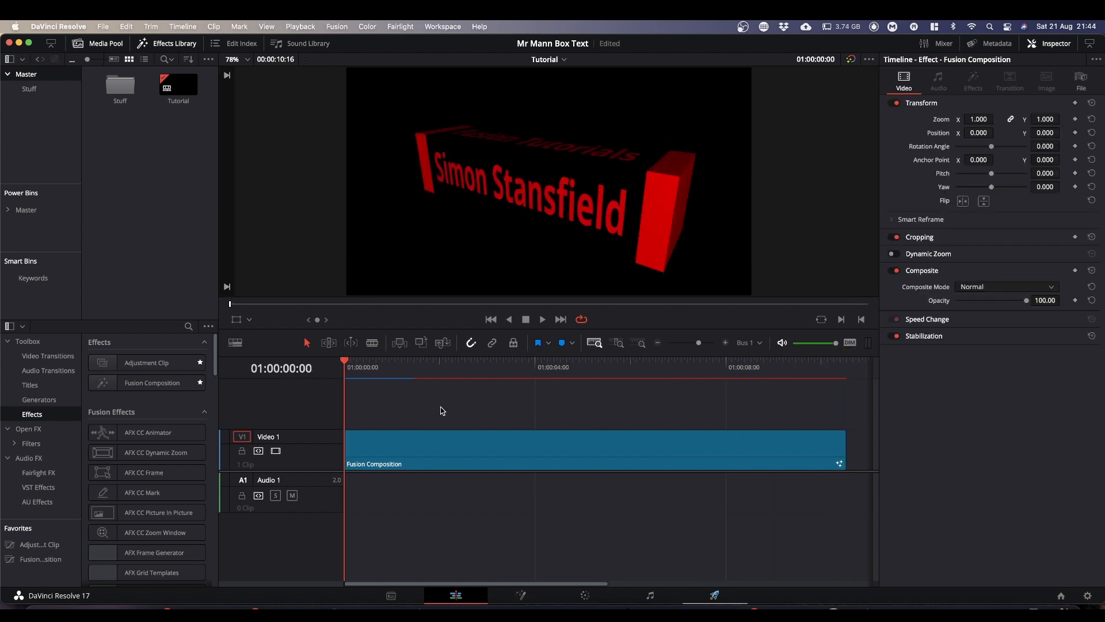
{"action": "key", "text": "space"}
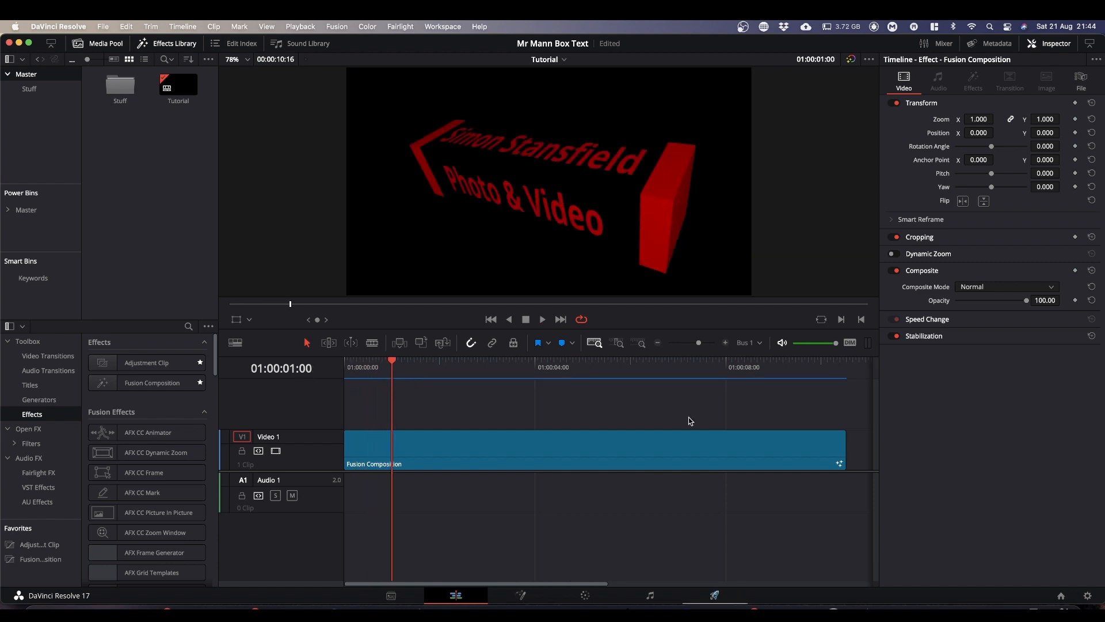
{"action": "left_click_drag", "start_coordinate": [395, 363], "coordinate": [315, 370]}
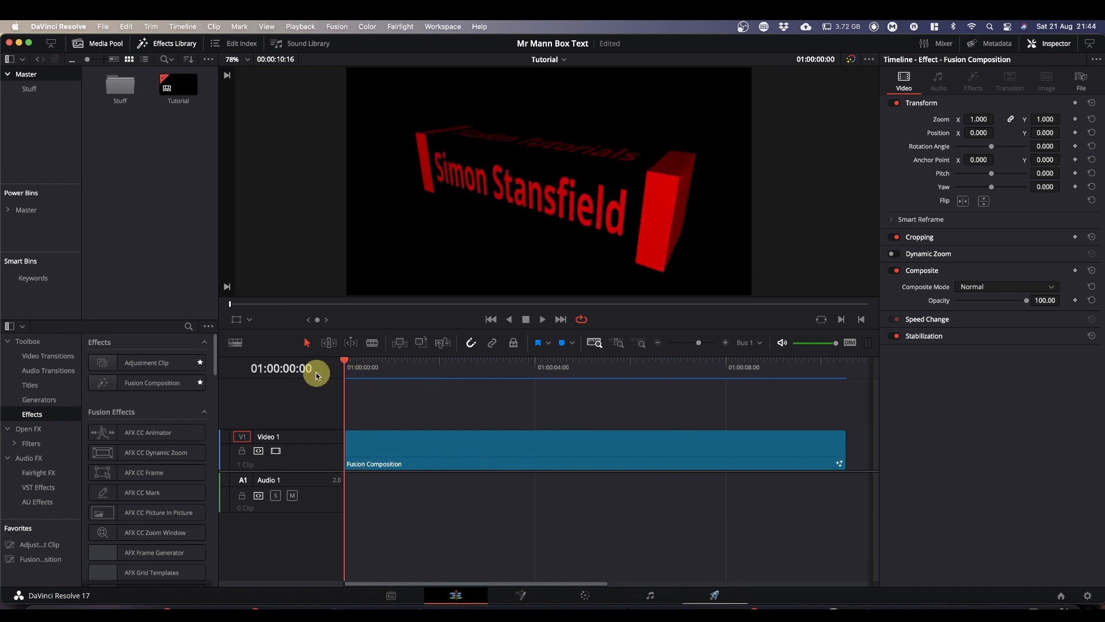
{"action": "key", "text": "space"}
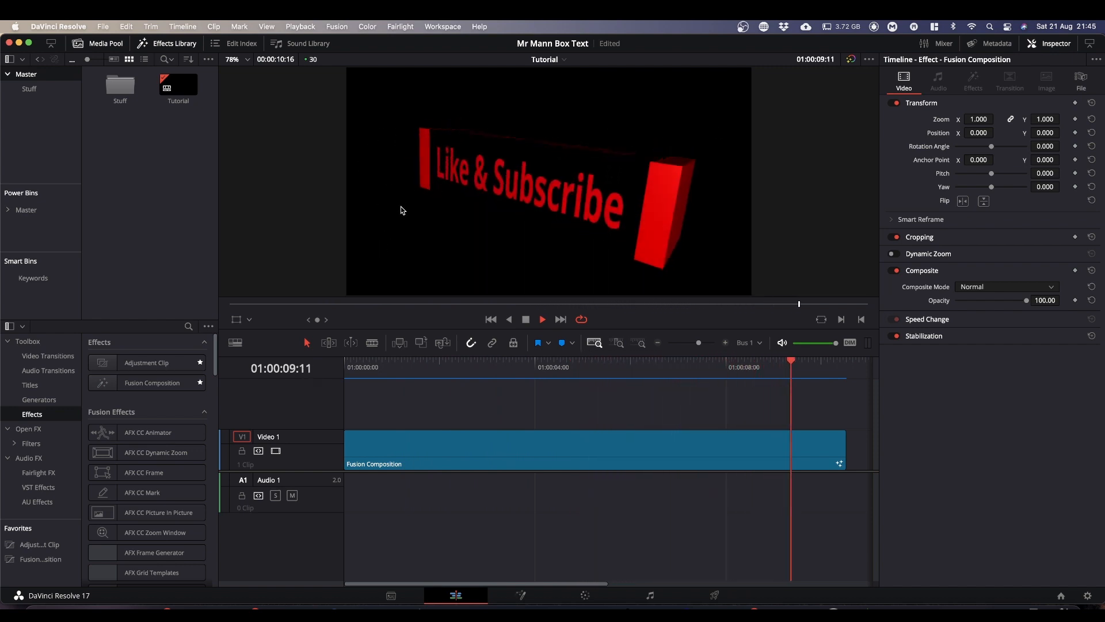
{"action": "key", "text": "space"}
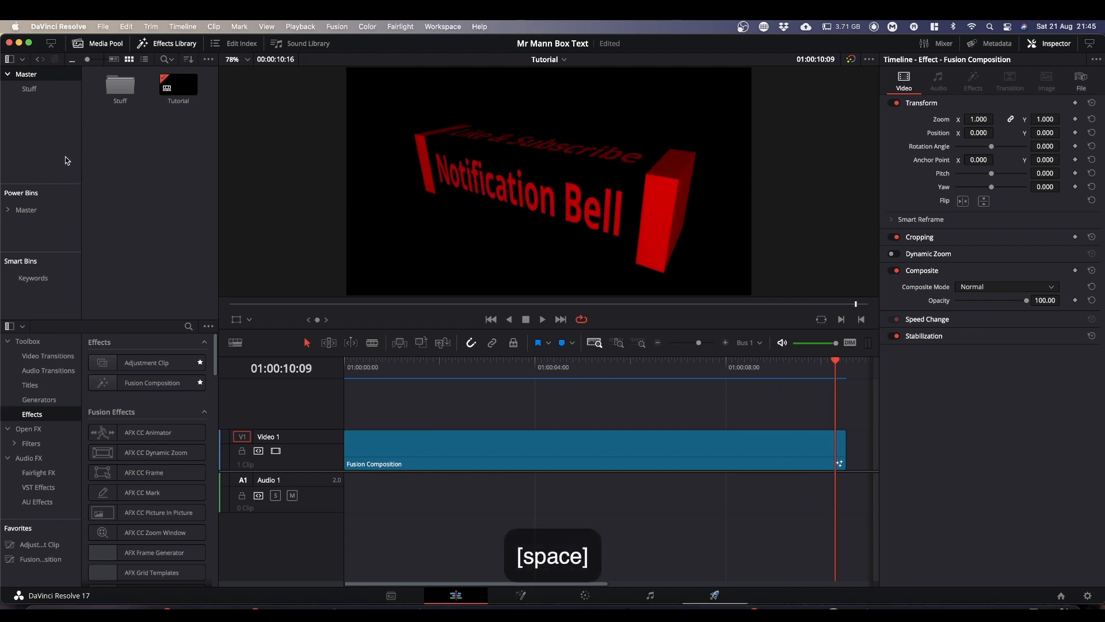
- Move the Fusion composition up to Video 2 and place the Coast - 41066.mp4 clip from the Stuff bin beneath it on Video 1
{"action": "double_click", "coordinate": [122, 92]}
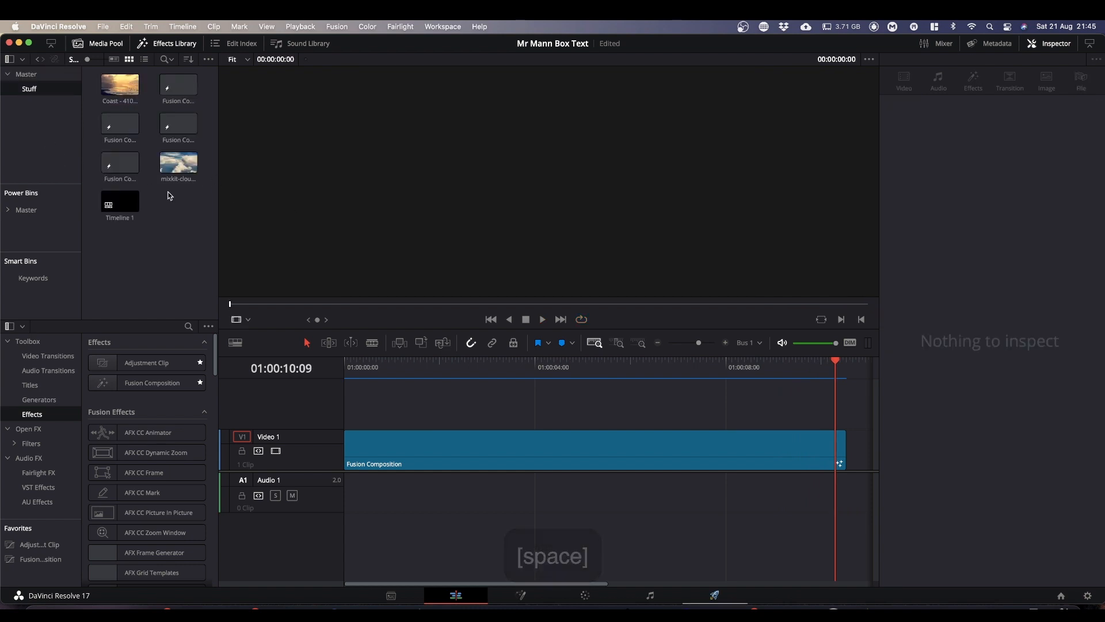
{"action": "left_click_drag", "start_coordinate": [571, 458], "coordinate": [562, 424]}
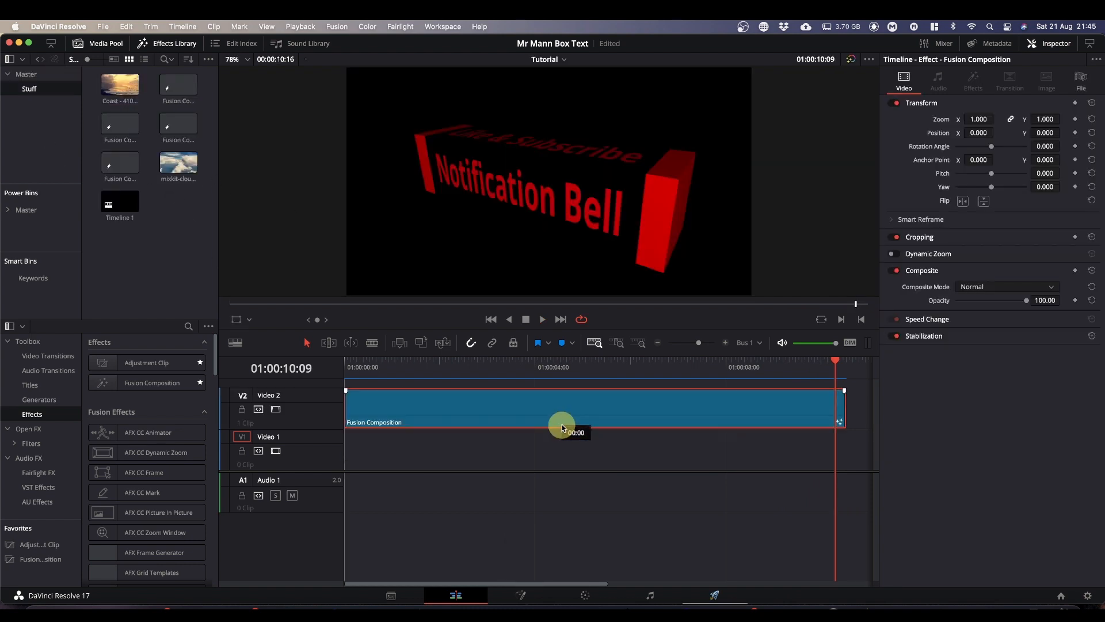
{"action": "left_click_drag", "start_coordinate": [143, 96], "coordinate": [346, 483]}
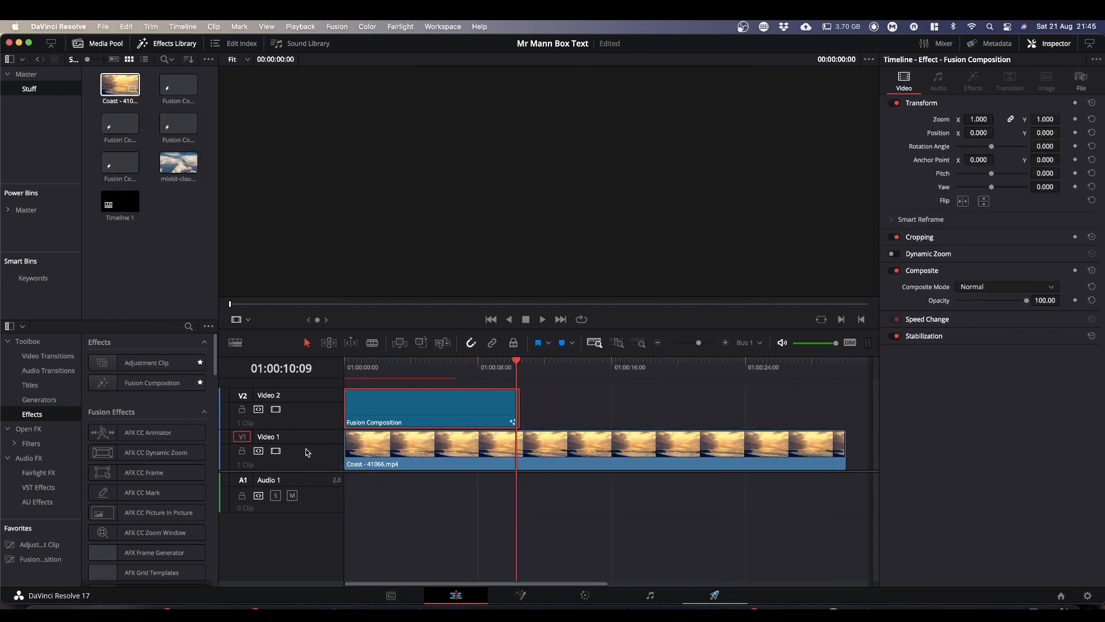
{"action": "left_click", "coordinate": [34, 76]}
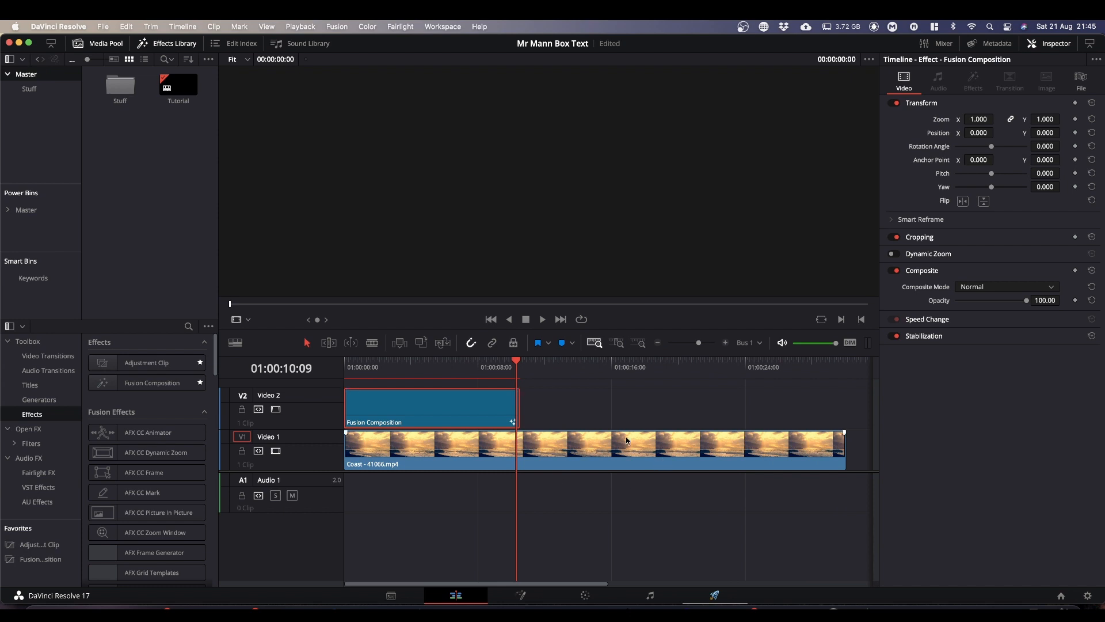
- Split the coast clip at the end of the Fusion composition, 01:00:10:16, and delete the excess footage
{"action": "left_click_drag", "start_coordinate": [520, 364], "coordinate": [335, 387]}
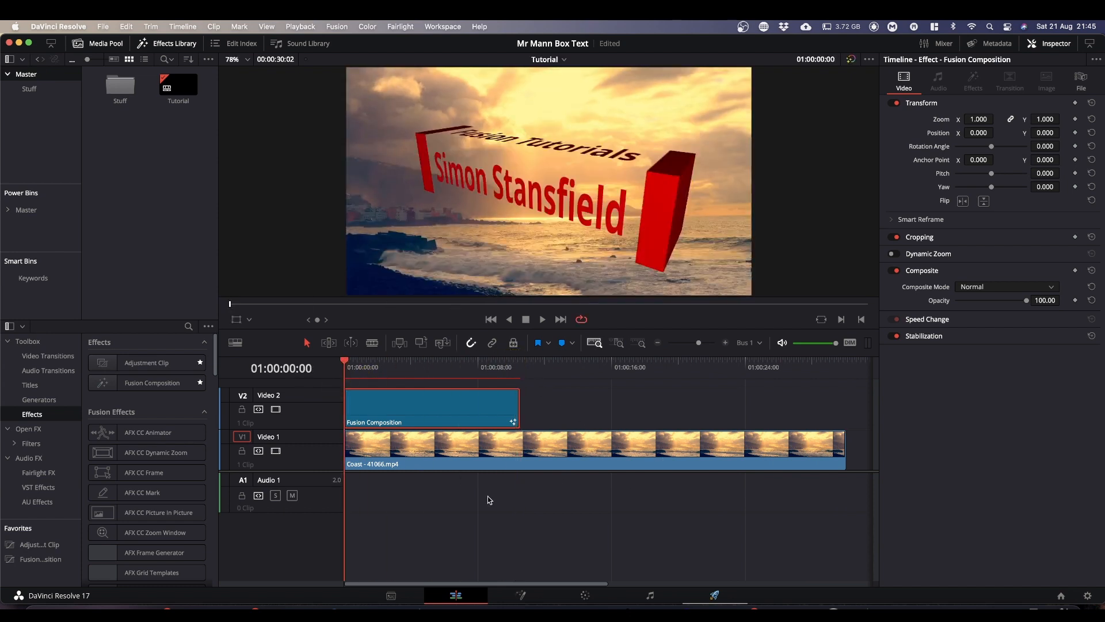
{"action": "left_click", "coordinate": [532, 368]}
{"action": "left_click_drag", "start_coordinate": [532, 369], "coordinate": [520, 369]}
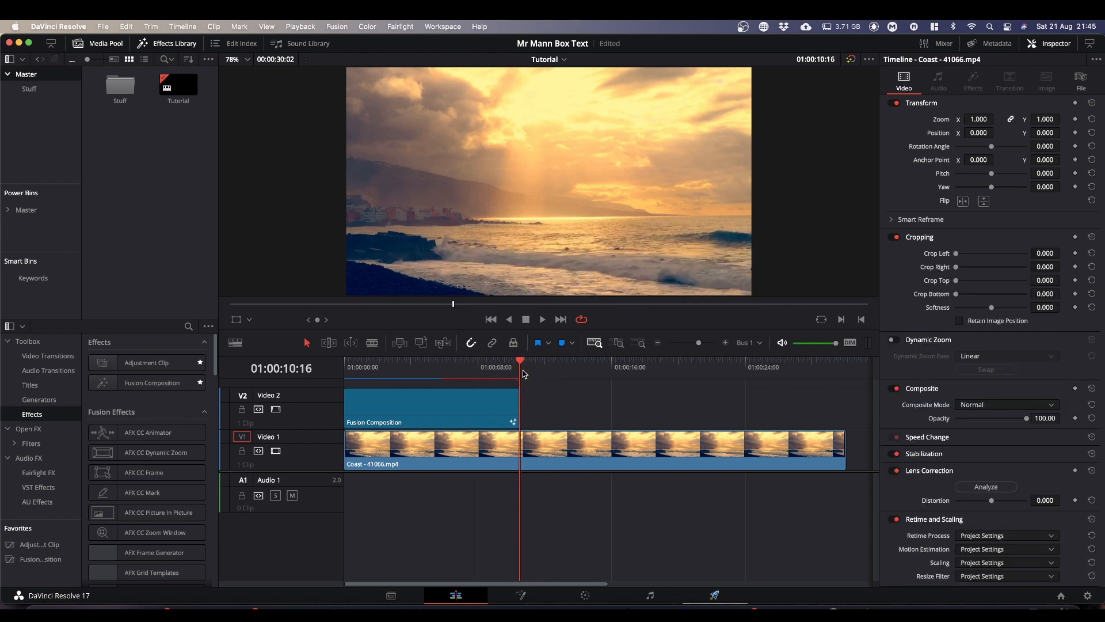
{"action": "key", "text": "super+b"}
{"action": "left_click", "coordinate": [605, 465]}
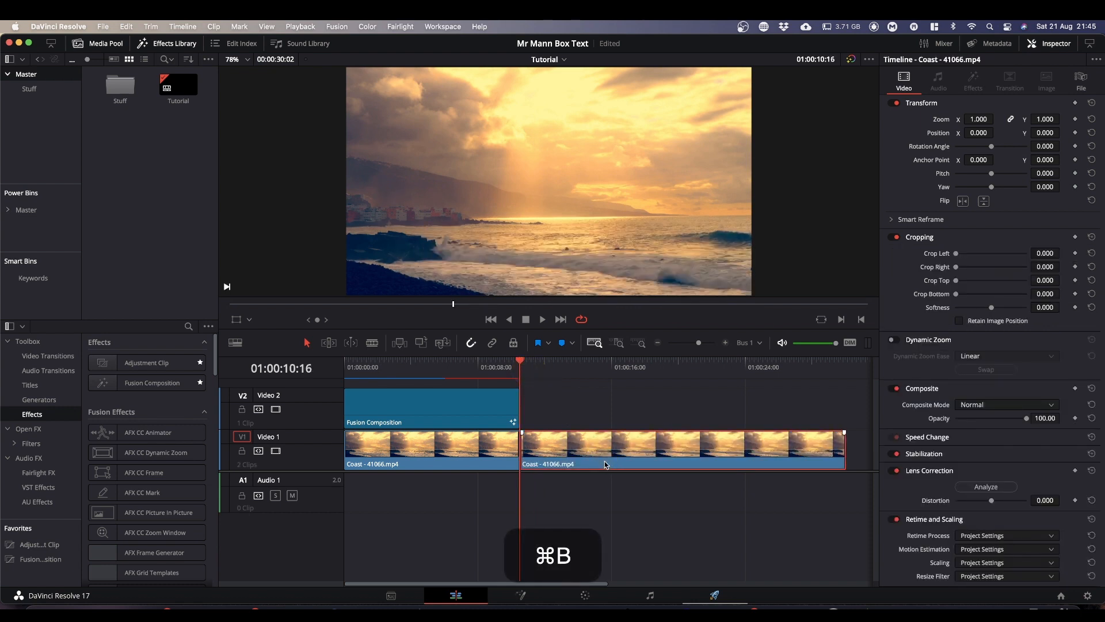
{"action": "key", "text": "BackSpace"}
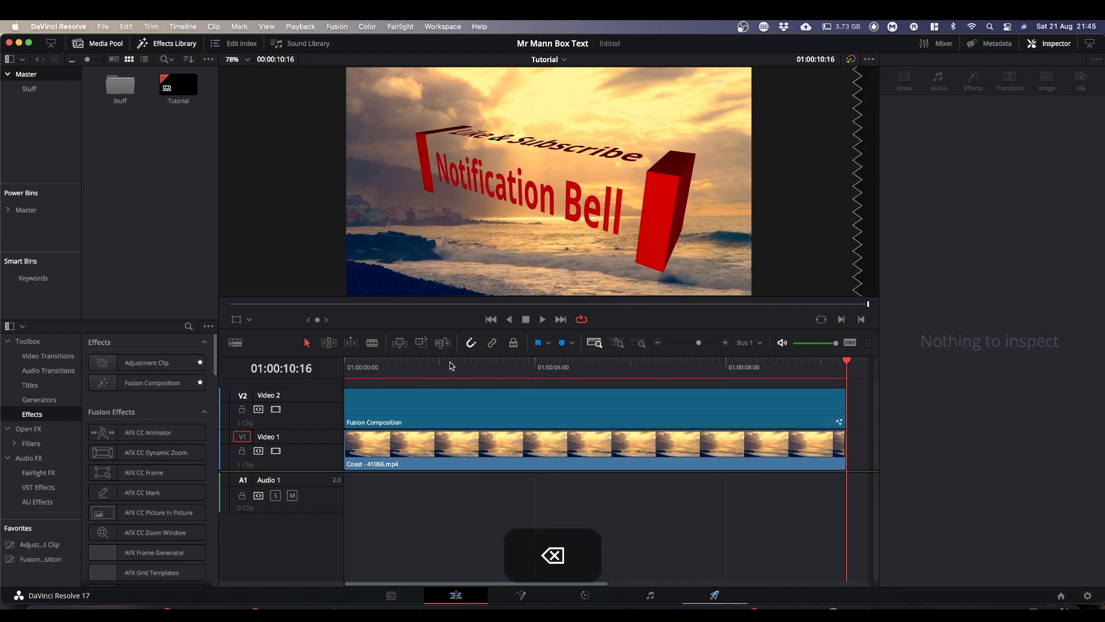
- Play the timeline from the beginning to review the rotating title over the coast footage
{"action": "left_click_drag", "start_coordinate": [421, 367], "coordinate": [245, 373]}
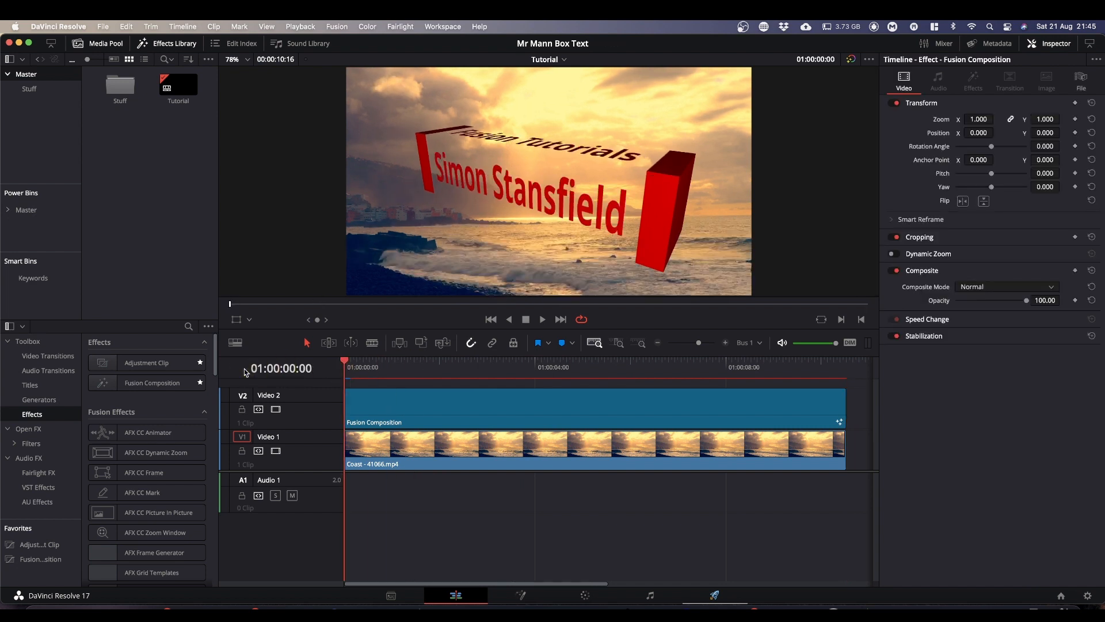
{"action": "key", "text": "space"}
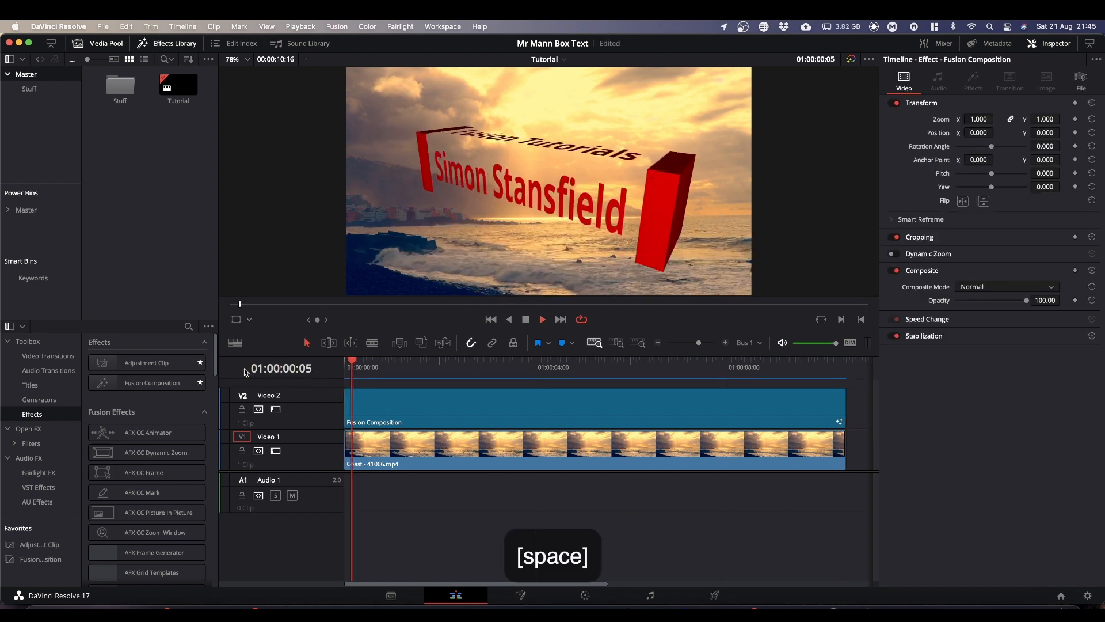